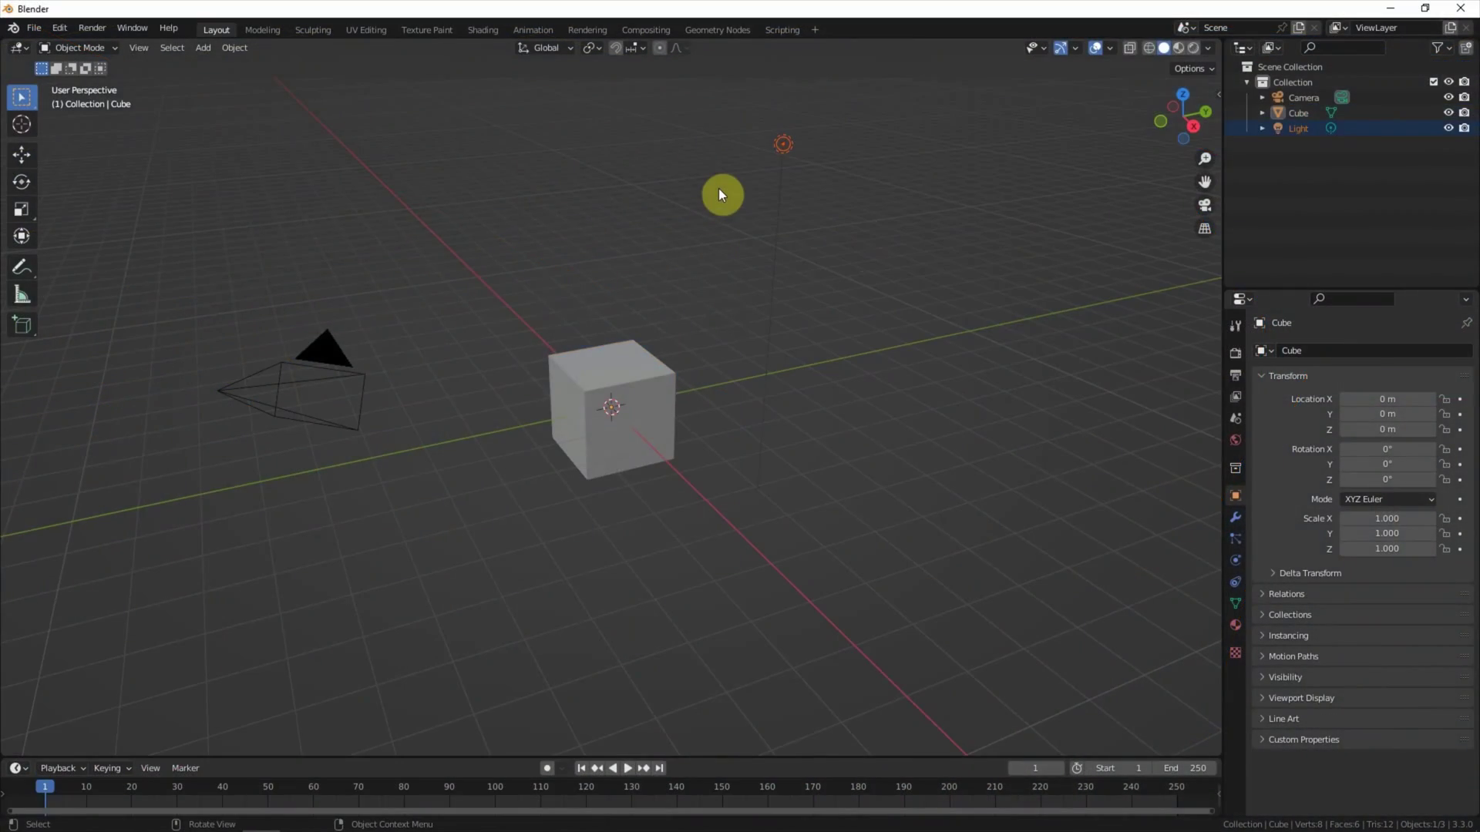
- Delete the default light and camera from the scene
{"action": "key", "text": "Delete"}
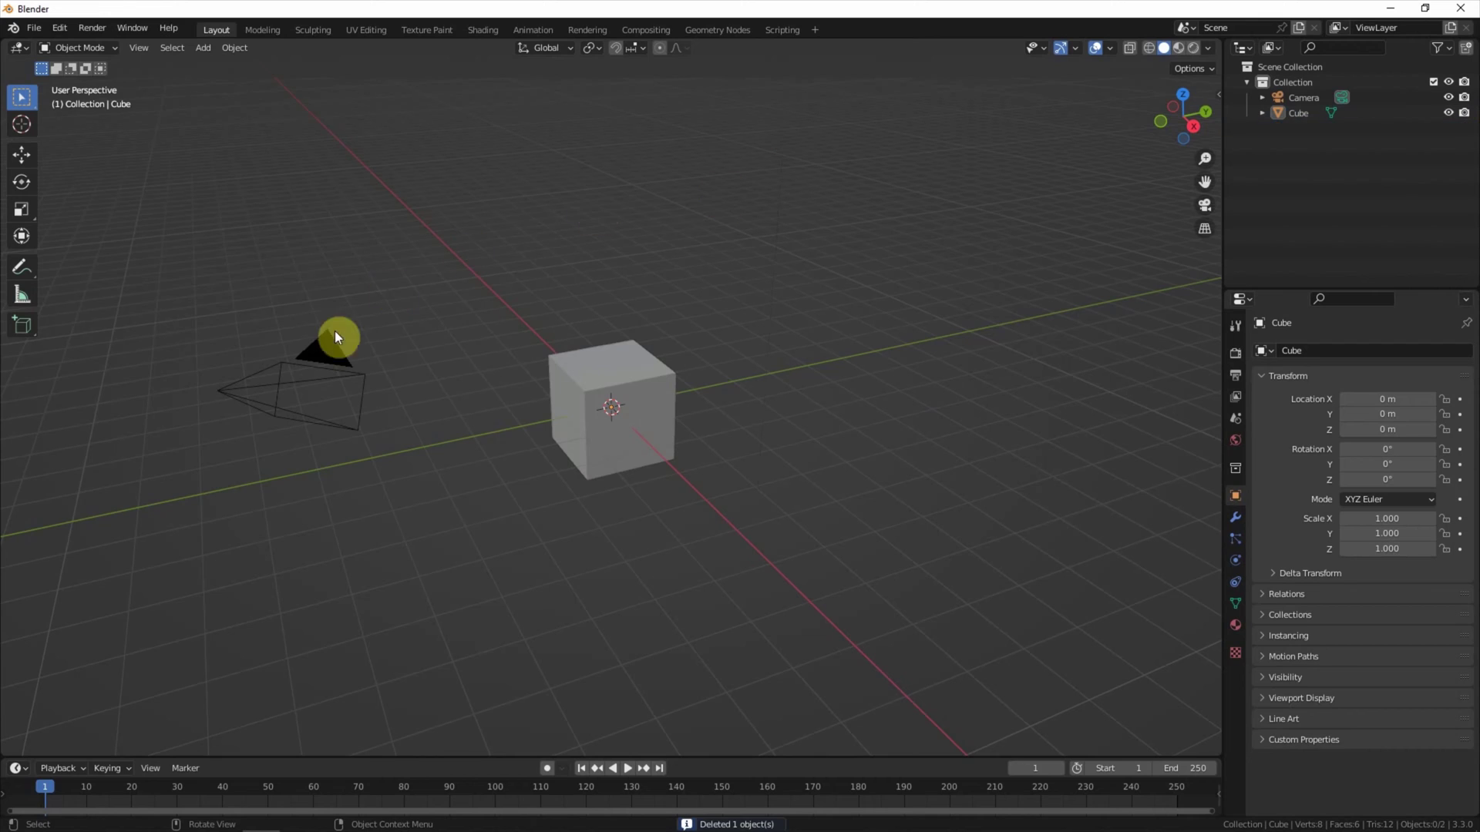
{"action": "left_click", "coordinate": [266, 435]}
{"action": "key", "text": "Delete"}
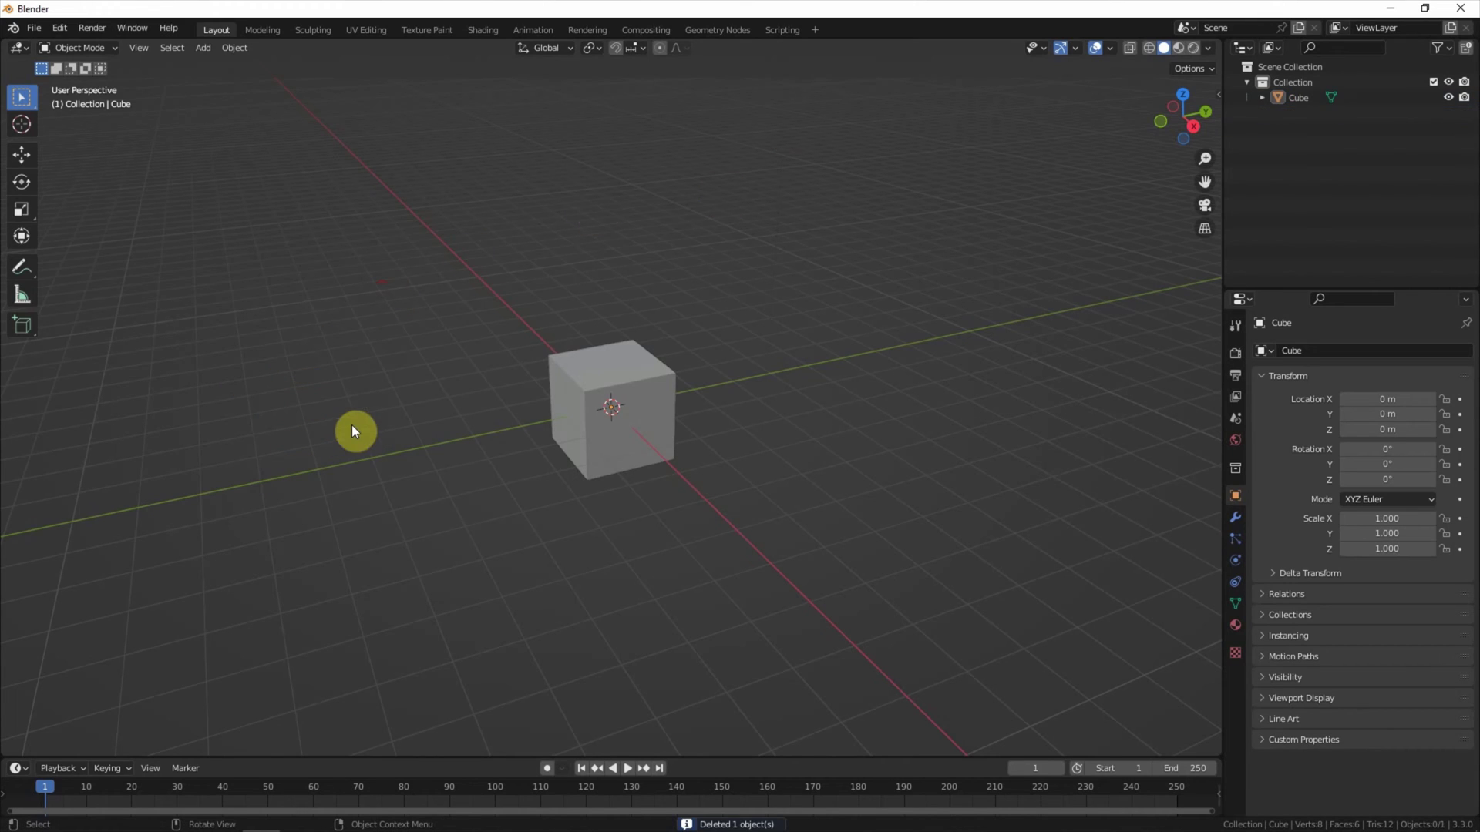
- Add a mesh plane and rename it decal
{"action": "left_click", "coordinate": [202, 48]}
{"action": "mouse_move", "coordinate": [219, 65]}
{"action": "left_click", "coordinate": [339, 65]}
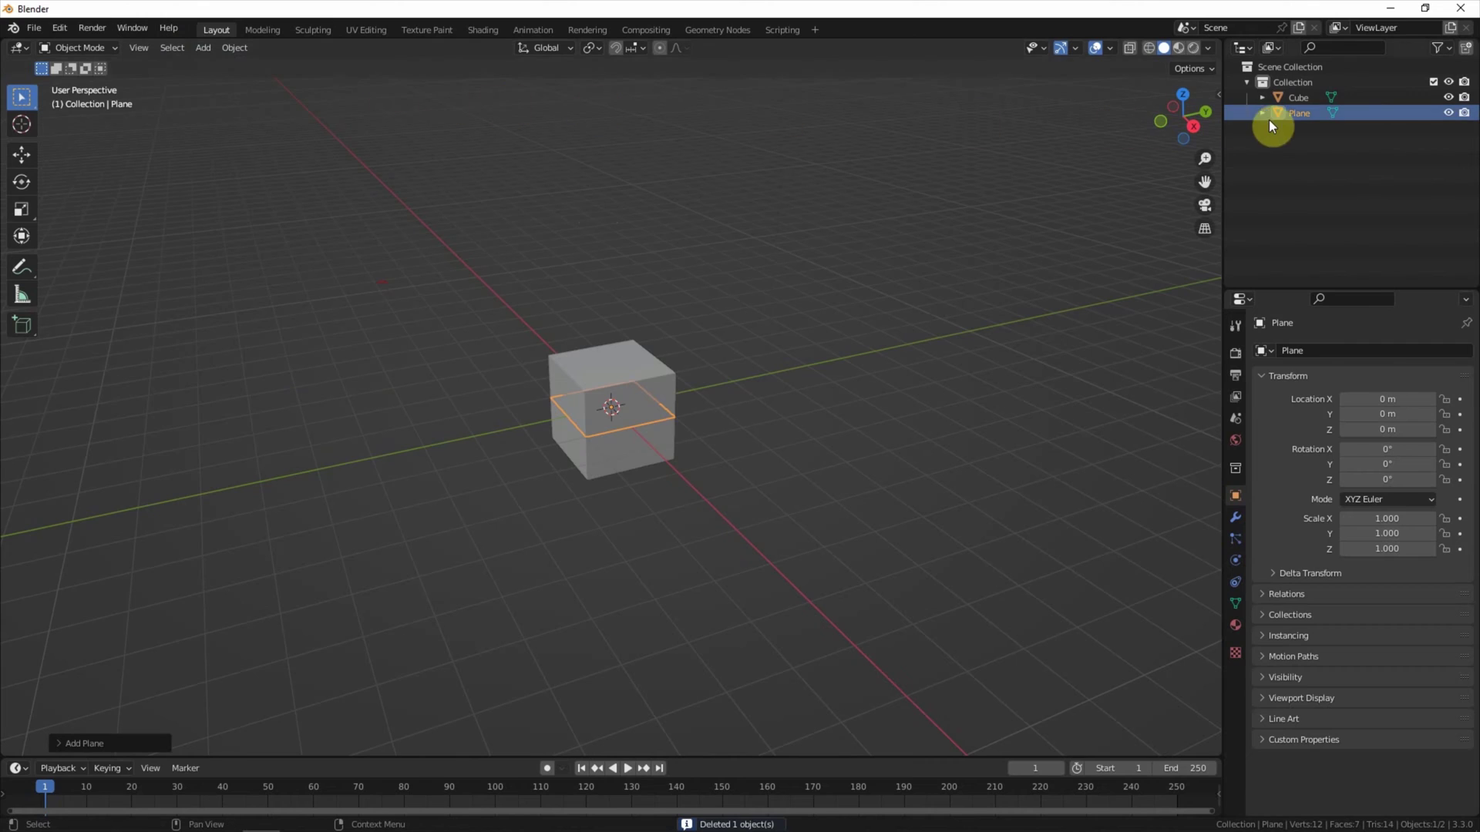
{"action": "double_click", "coordinate": [1295, 112]}
{"action": "type", "text": "decal"}
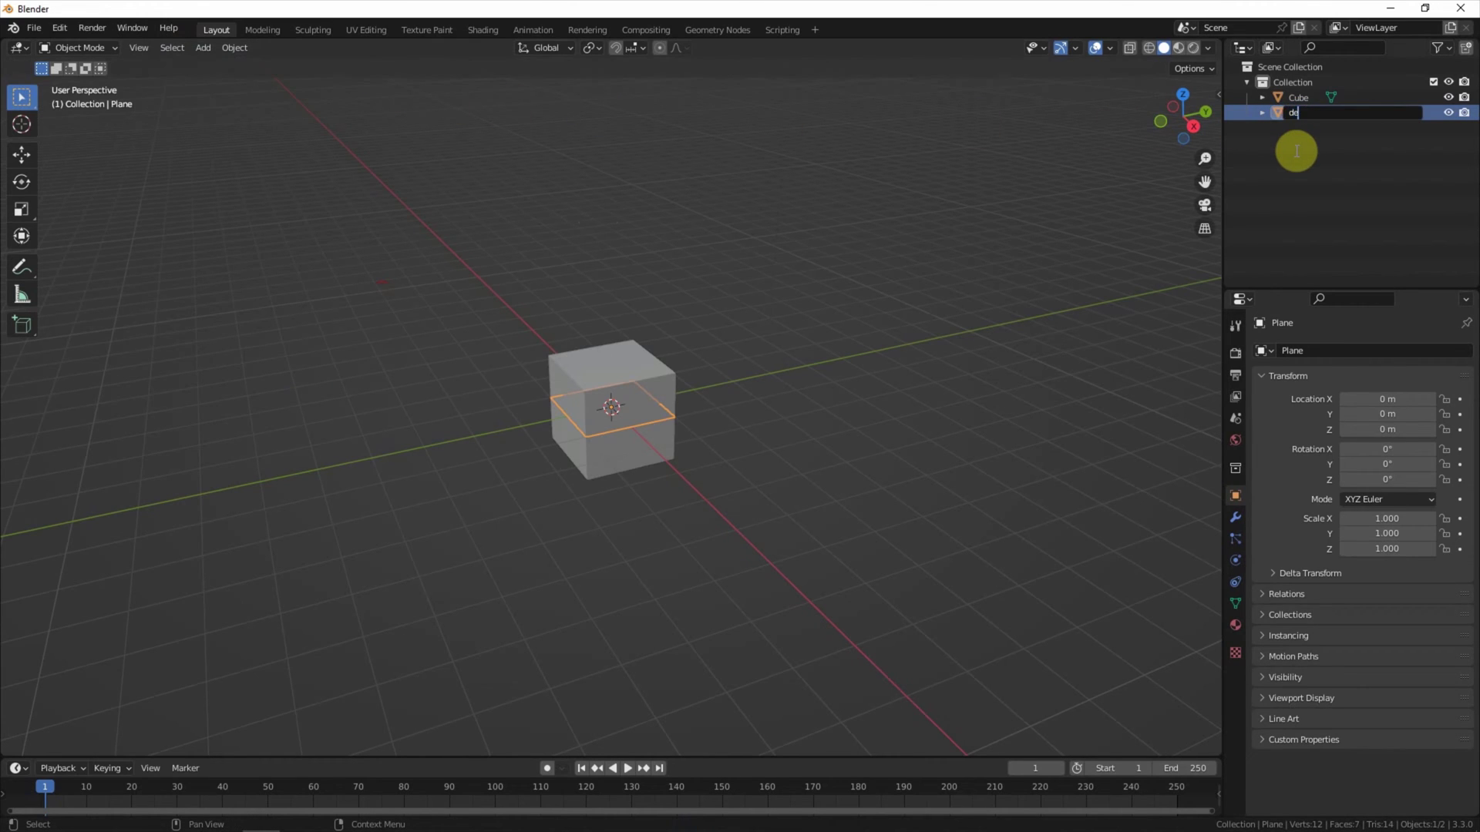
{"action": "key", "text": "Return"}
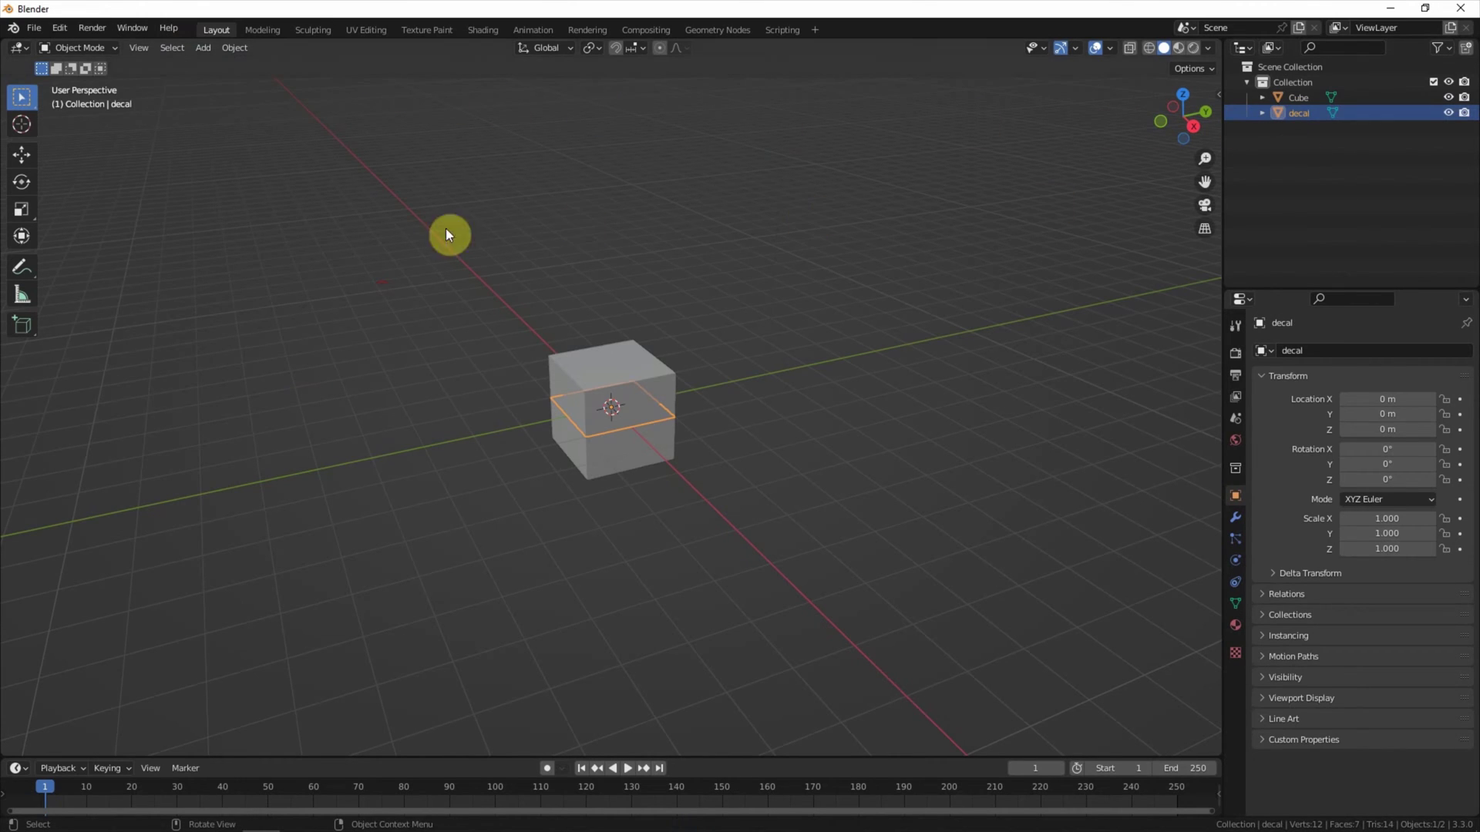
- Move the decal plane along the Y axis to about -2.54 m, clear of the cube
{"action": "left_click", "coordinate": [22, 155]}
{"action": "left_click_drag", "start_coordinate": [664, 399], "coordinate": [406, 386]}
{"action": "scroll", "coordinate": [260, 382], "scroll_direction": "up", "scroll_amount": 3}
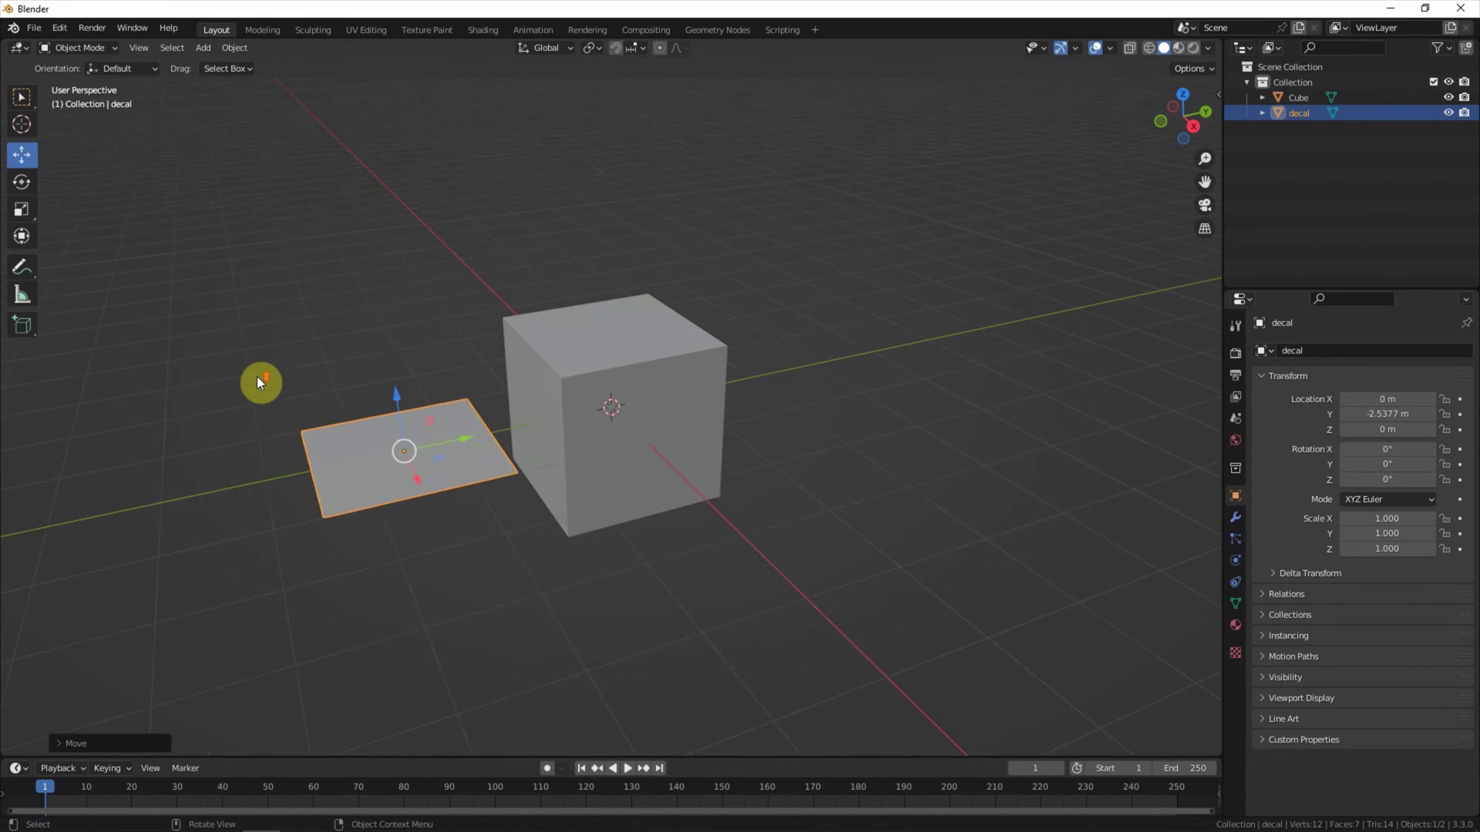
- Subdivide the decal plane's mesh in Edit Mode with 10 cuts
{"action": "scroll", "coordinate": [261, 381], "scroll_direction": "up", "scroll_amount": 2}
{"action": "left_click", "coordinate": [76, 47]}
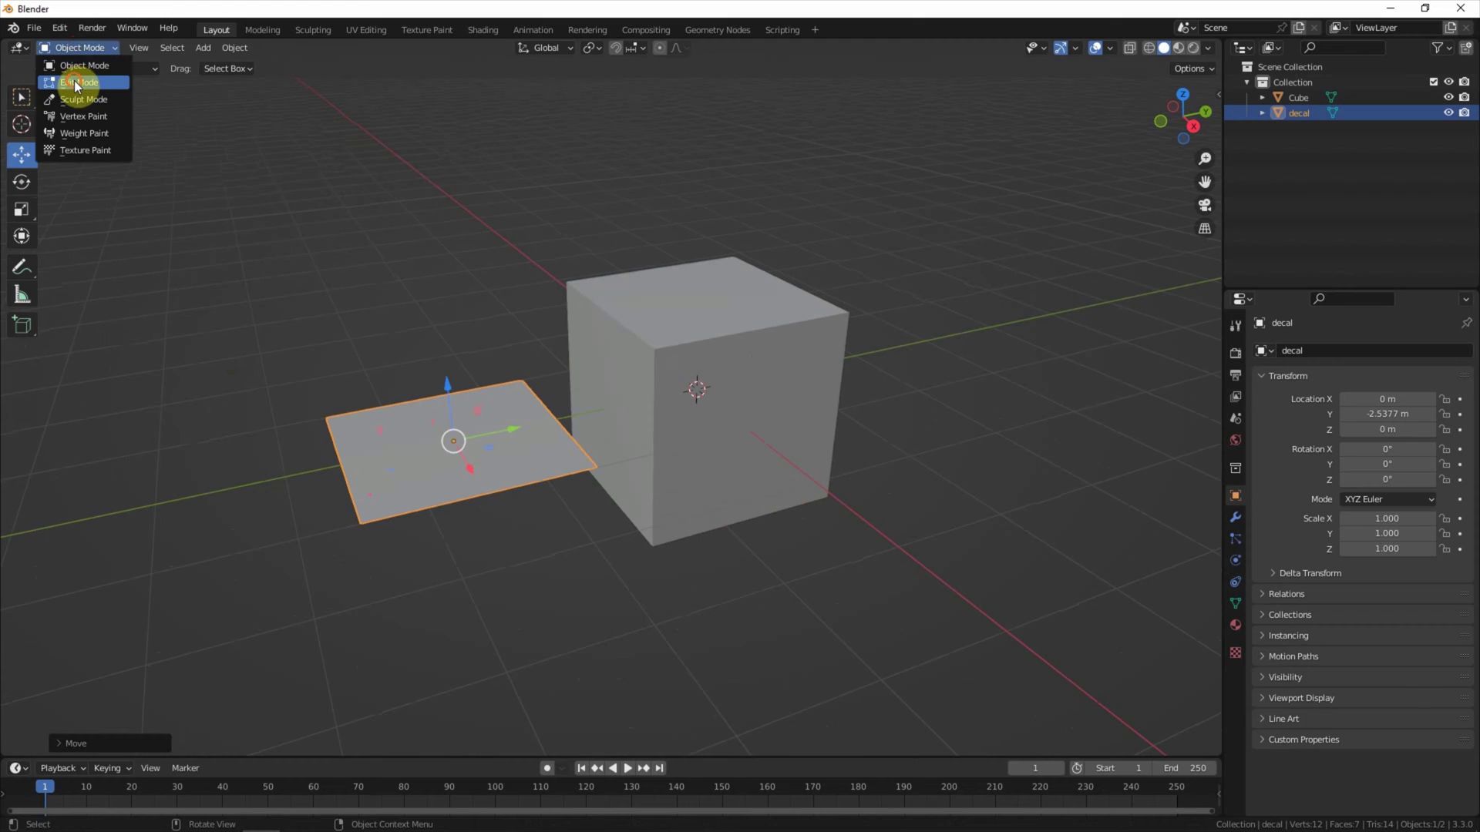
{"action": "left_click", "coordinate": [76, 82]}
{"action": "middle_click_drag", "start_coordinate": [241, 304], "coordinate": [309, 303], "text": "shift"}
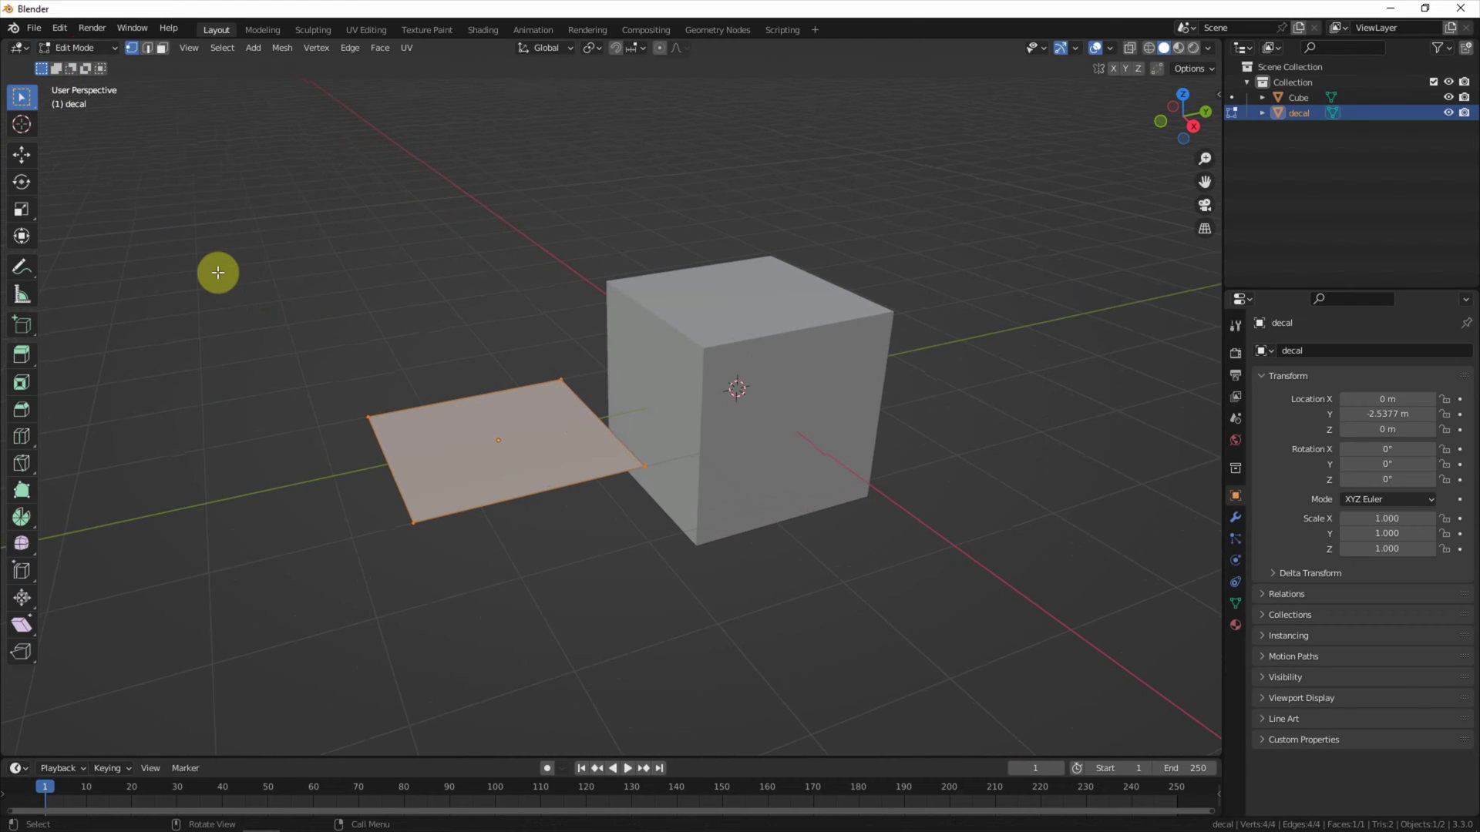
{"action": "right_click", "coordinate": [218, 273]}
{"action": "left_click", "coordinate": [217, 272]}
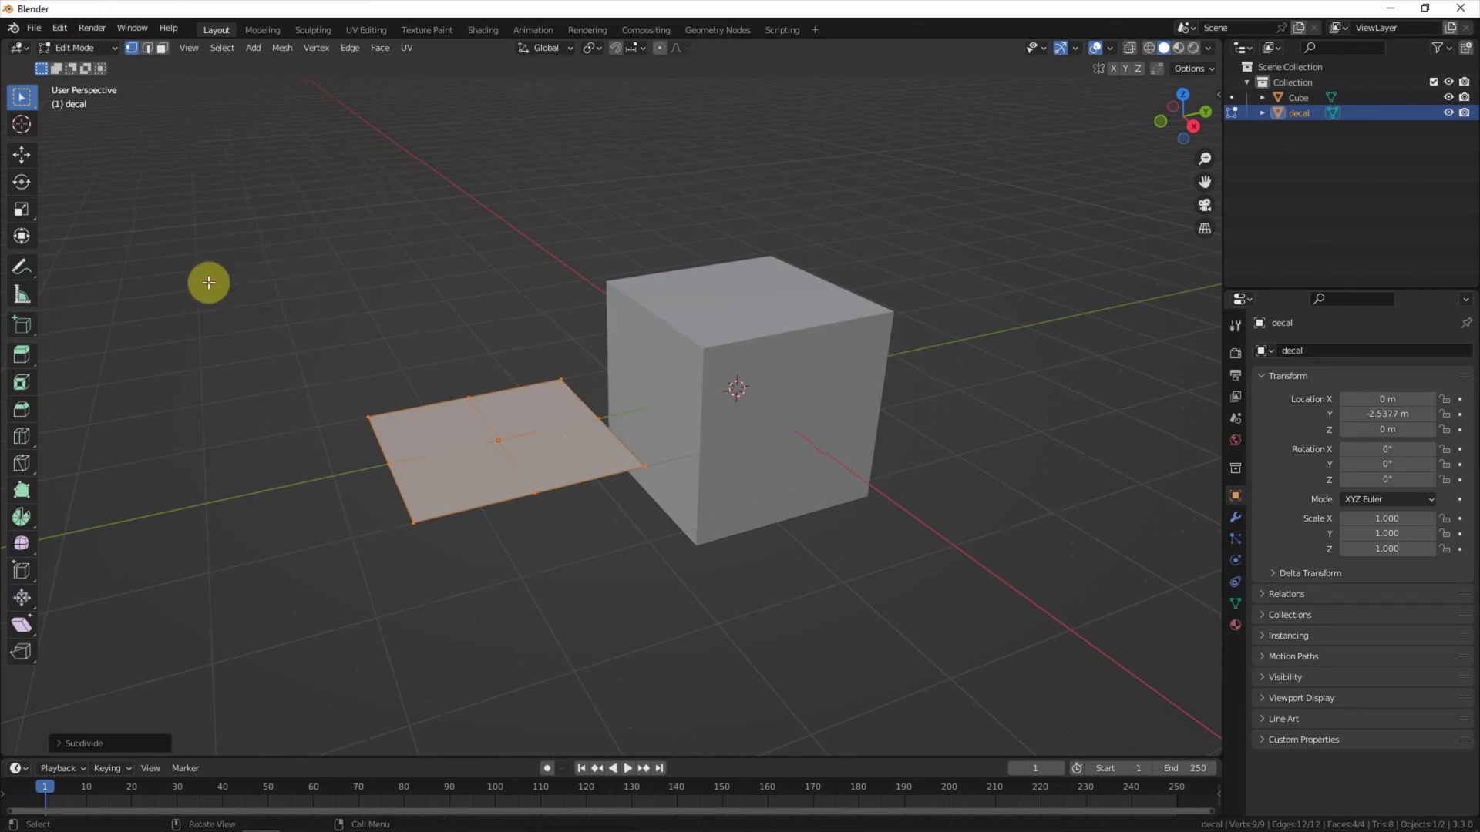
{"action": "left_click", "coordinate": [90, 741]}
{"action": "left_click_drag", "start_coordinate": [188, 637], "coordinate": [231, 637]}
- Subdivide the decal mesh again with 3 cuts and return to Object Mode
{"action": "right_click", "coordinate": [156, 281]}
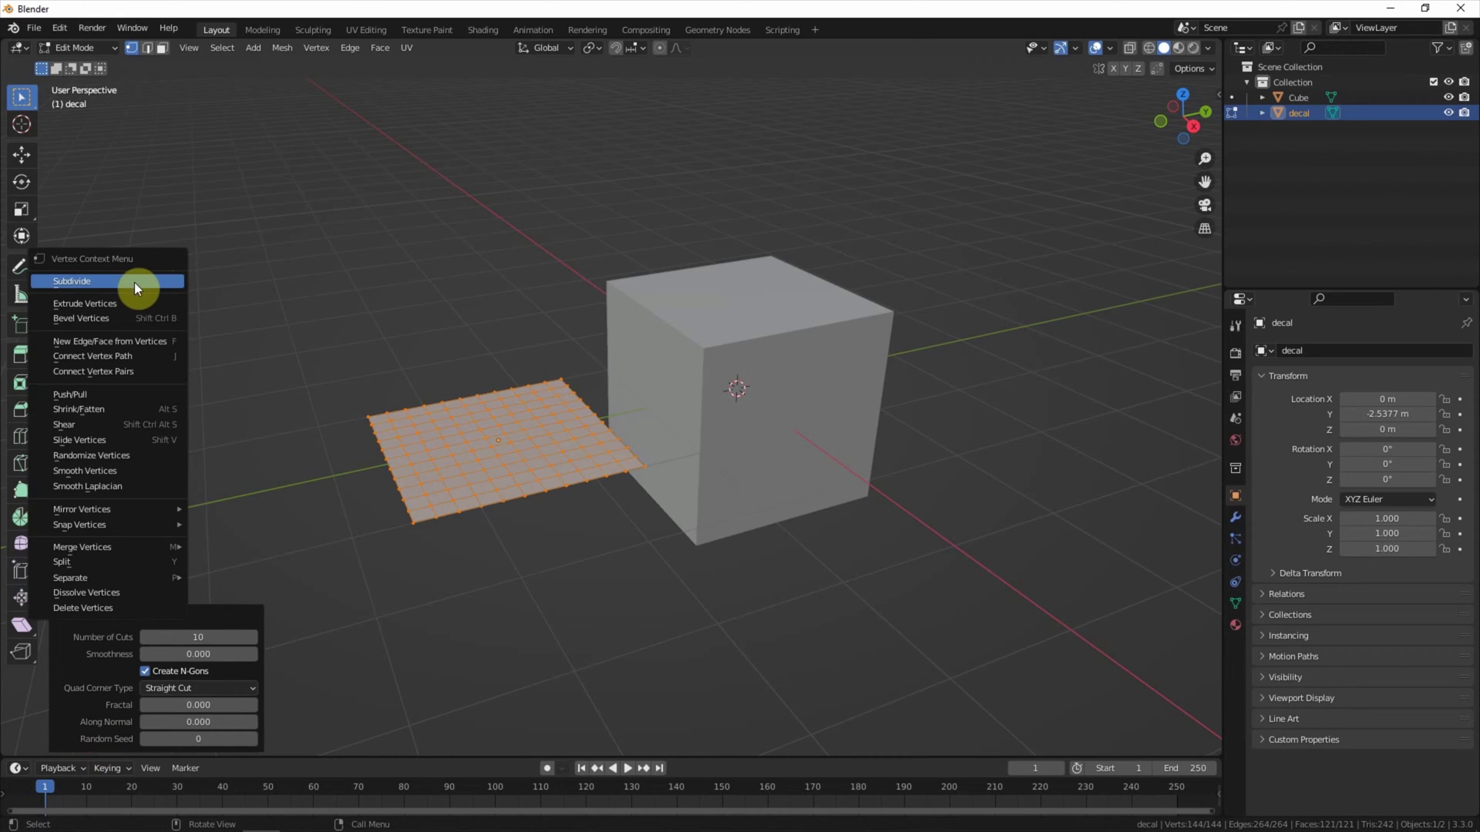
{"action": "left_click", "coordinate": [134, 282]}
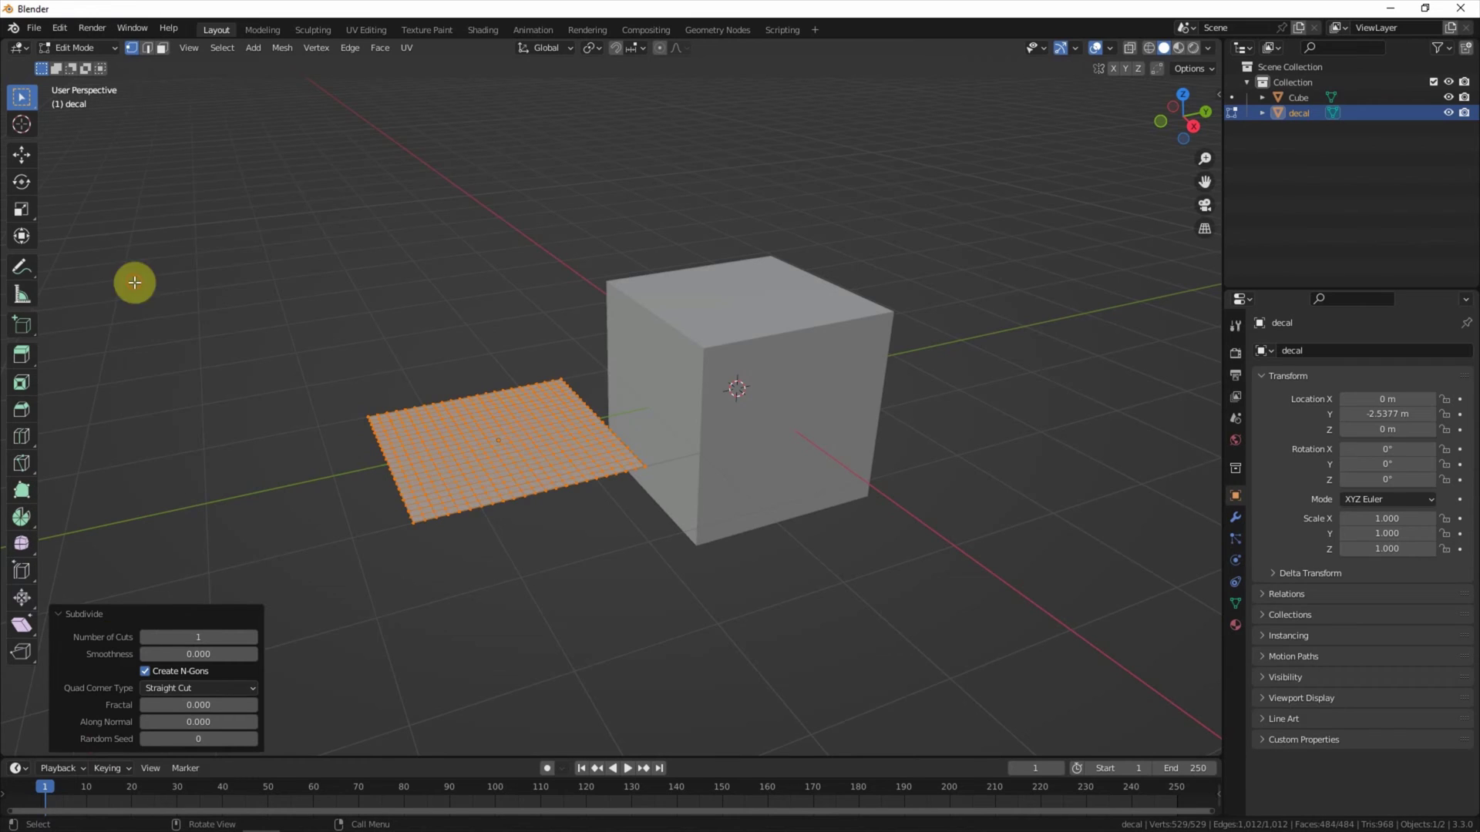
{"action": "left_click", "coordinate": [254, 637]}
{"action": "left_click", "coordinate": [254, 637]}
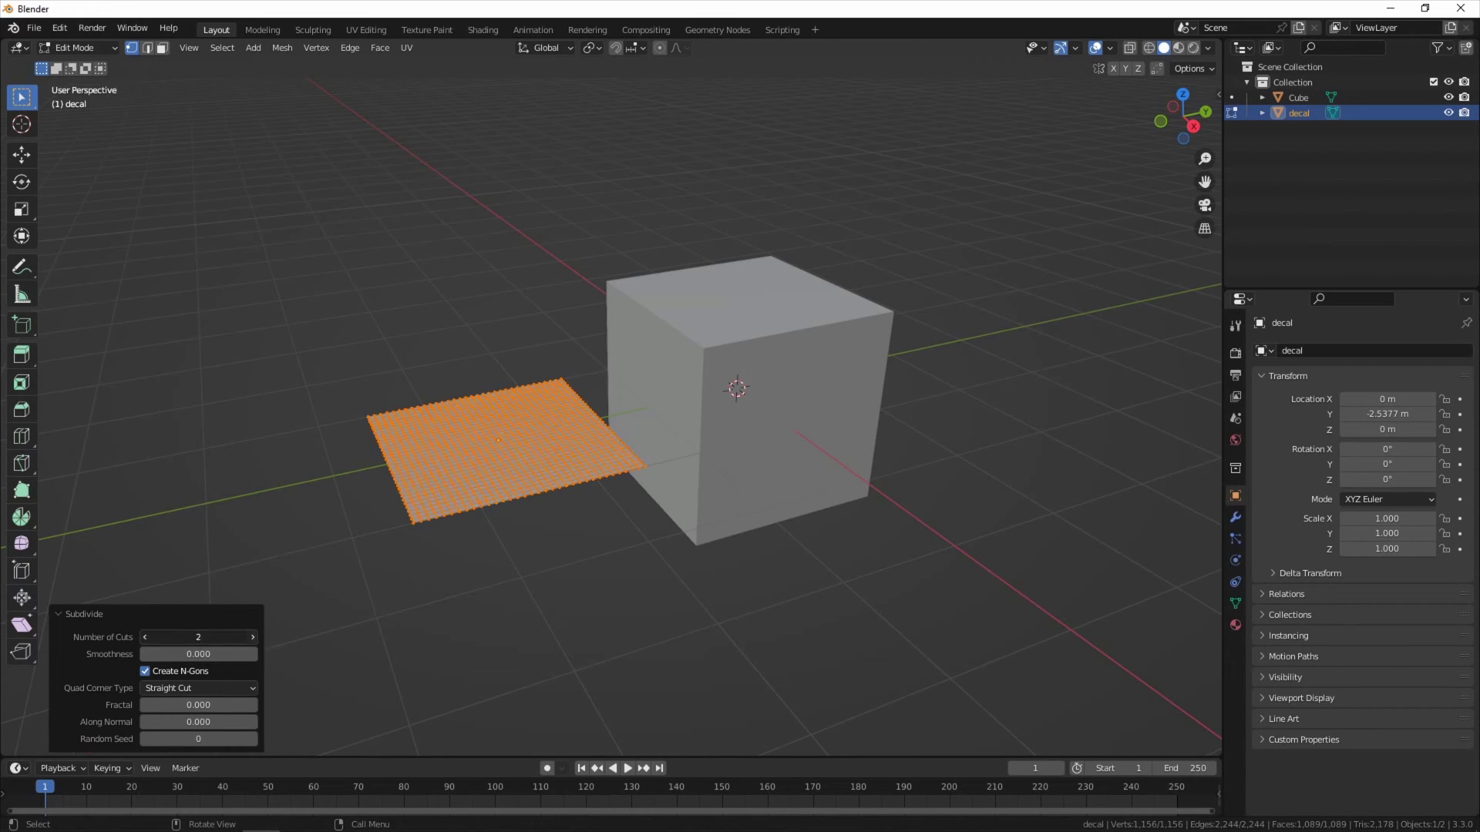
{"action": "left_click", "coordinate": [99, 47]}
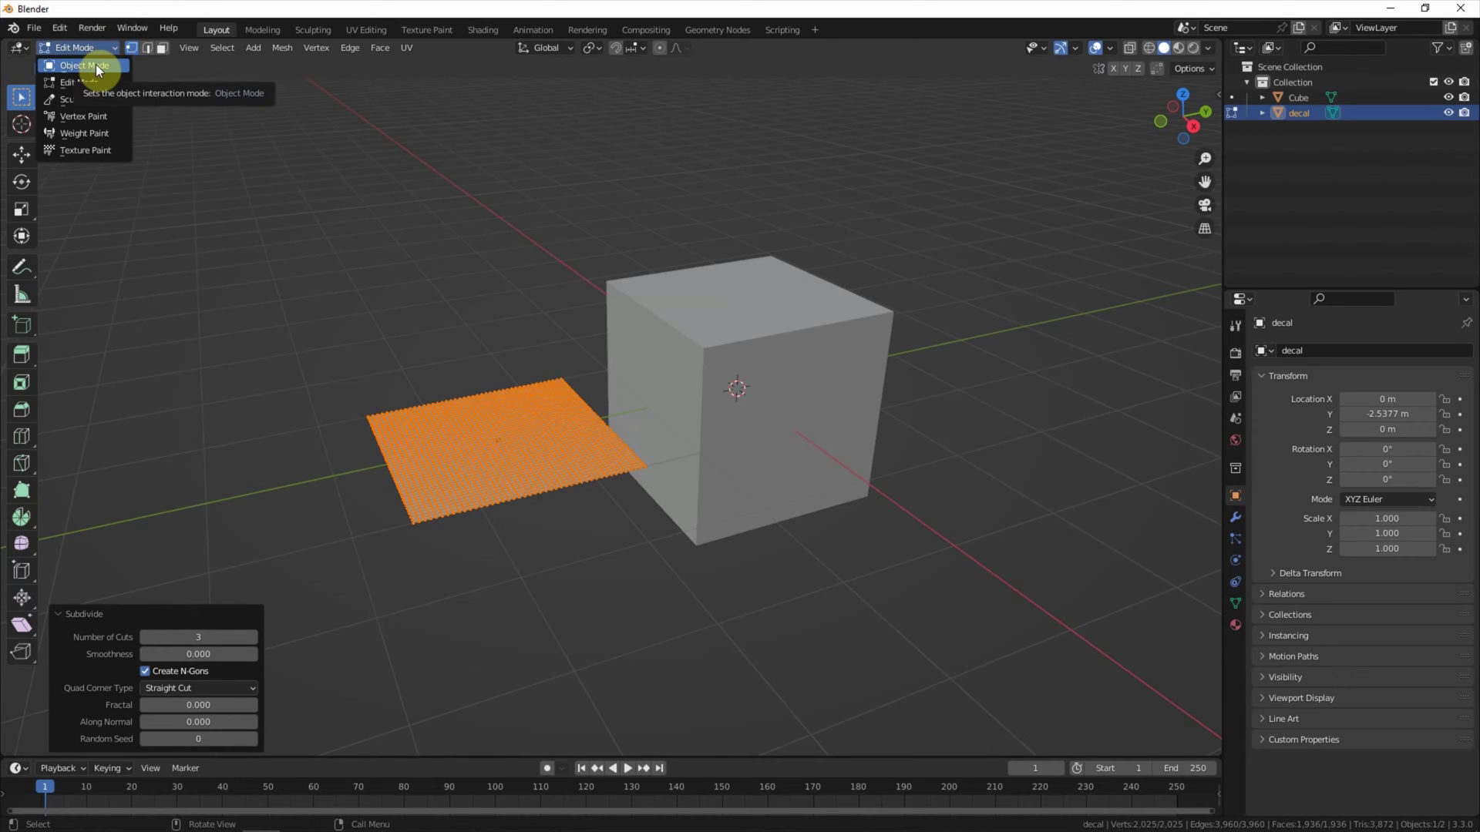
{"action": "left_click", "coordinate": [95, 65]}
- Enlarge the timeline area and change it to the Shader Editor
{"action": "scroll", "coordinate": [271, 317], "scroll_direction": "up", "scroll_amount": 1}
{"action": "middle_click_drag", "start_coordinate": [303, 328], "coordinate": [300, 366]}
{"action": "left_click_drag", "start_coordinate": [335, 755], "coordinate": [361, 485]}
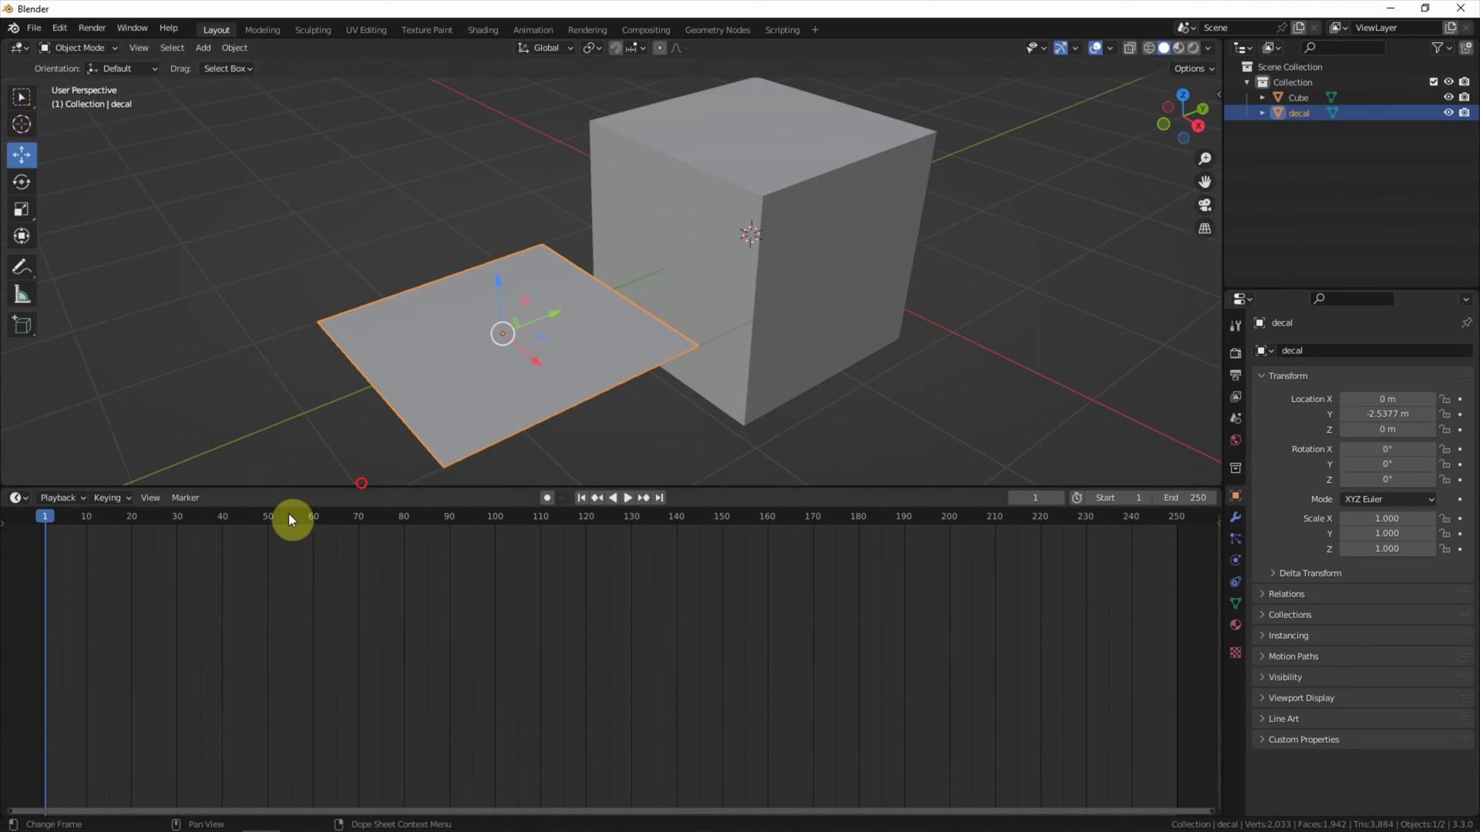
{"action": "left_click", "coordinate": [16, 498]}
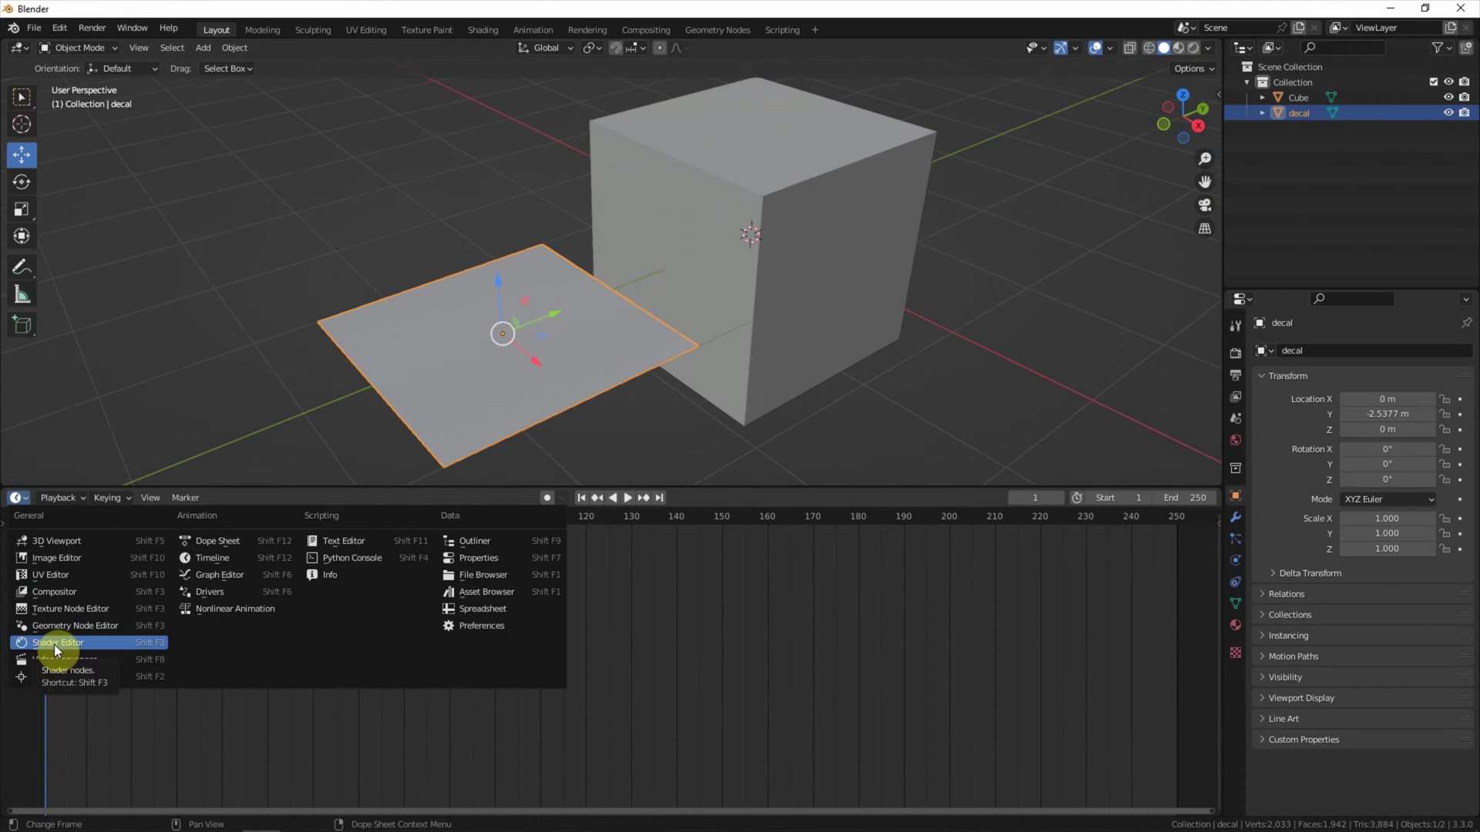
{"action": "left_click", "coordinate": [54, 644]}
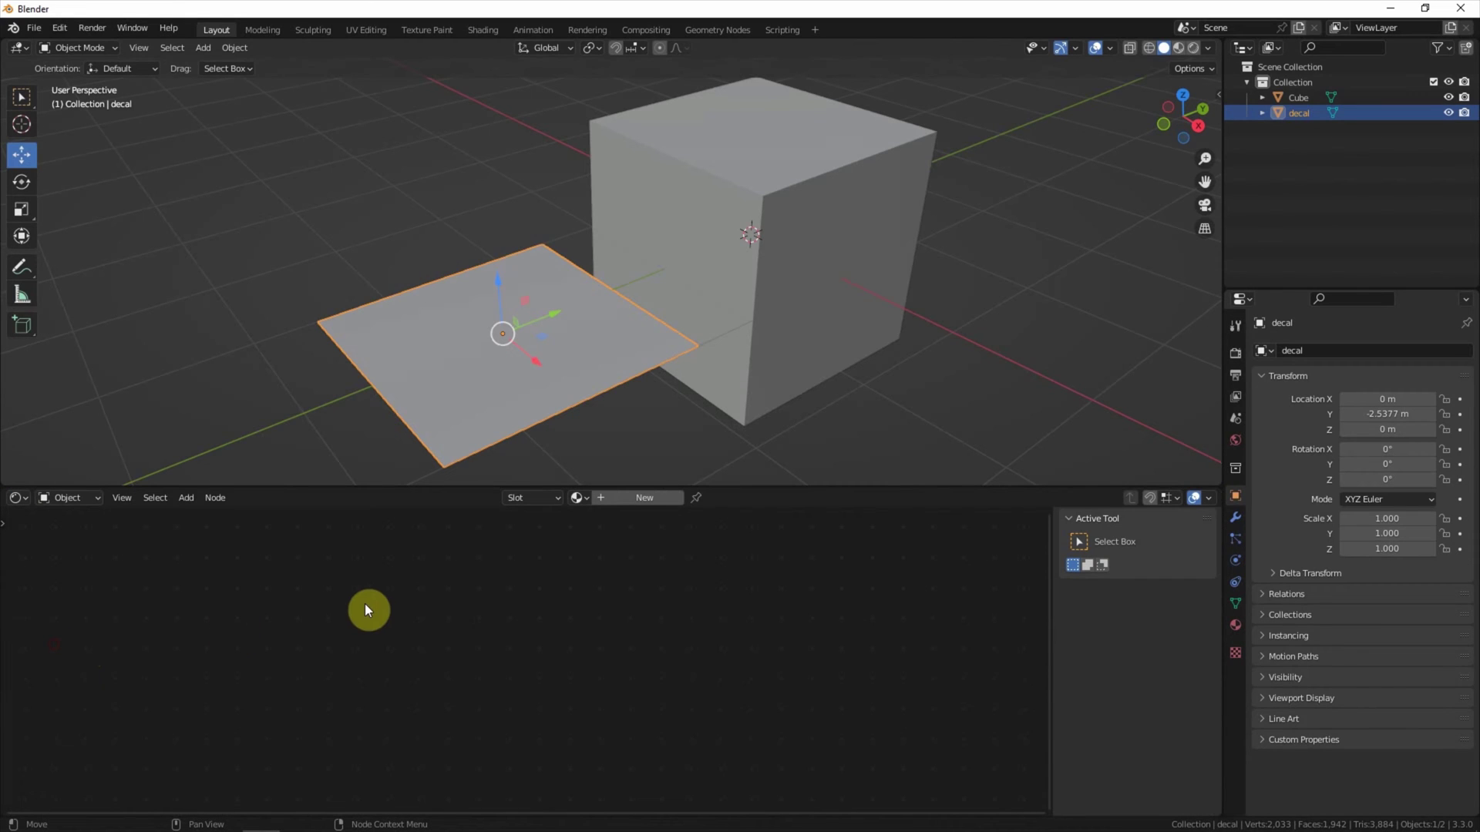
- Create a new material for the decal plane and add an Image Texture node beside the Principled BSDF
{"action": "left_click", "coordinate": [641, 497]}
{"action": "scroll", "coordinate": [464, 682], "scroll_direction": "up", "scroll_amount": 4}
{"action": "middle_click_drag", "start_coordinate": [346, 653], "coordinate": [558, 595]}
{"action": "left_click", "coordinate": [188, 501]}
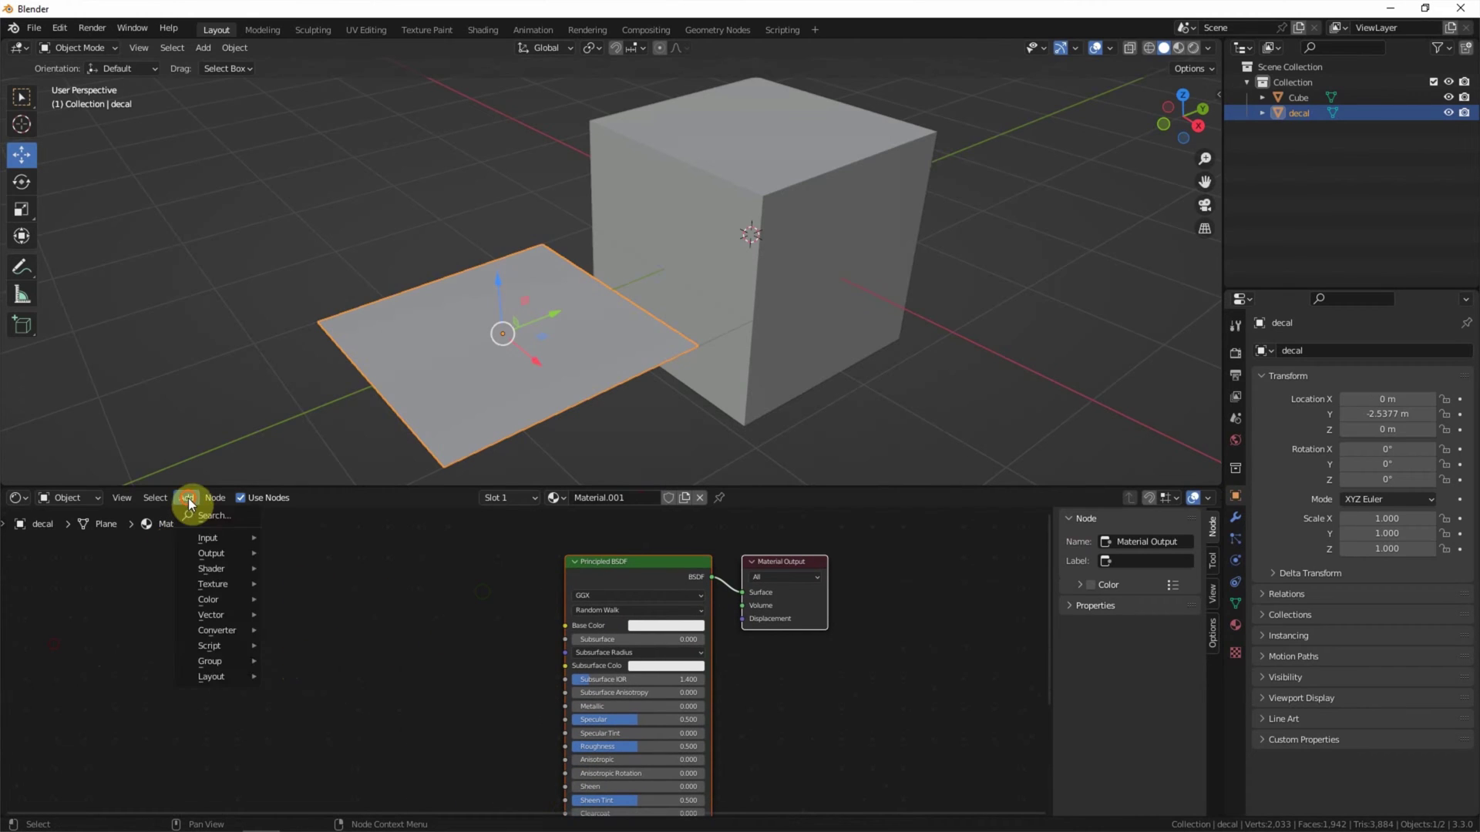
{"action": "left_click", "coordinate": [206, 514]}
{"action": "type", "text": "image"}
{"action": "key", "text": "Return"}
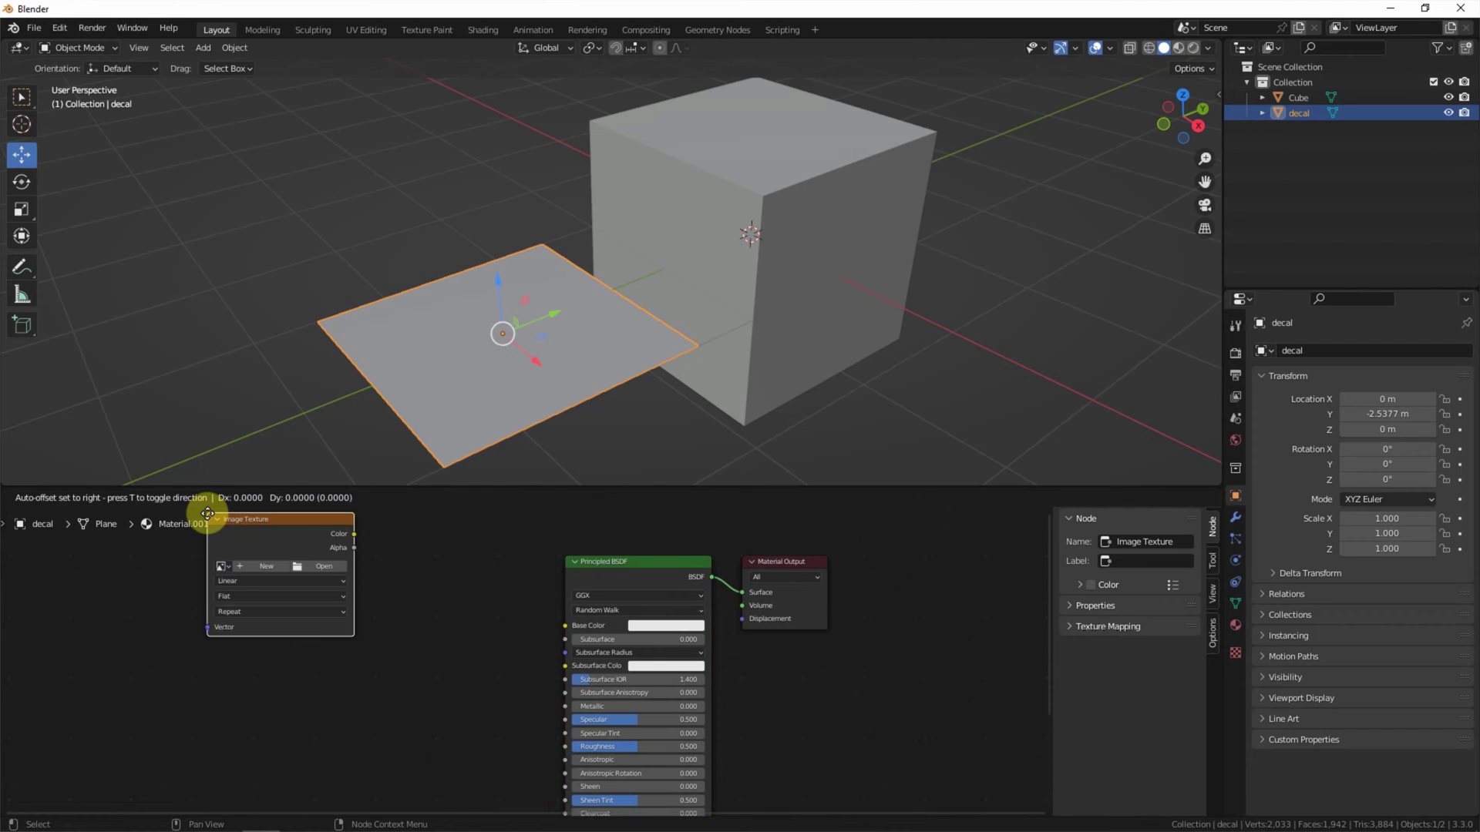
{"action": "left_click", "coordinate": [300, 559]}
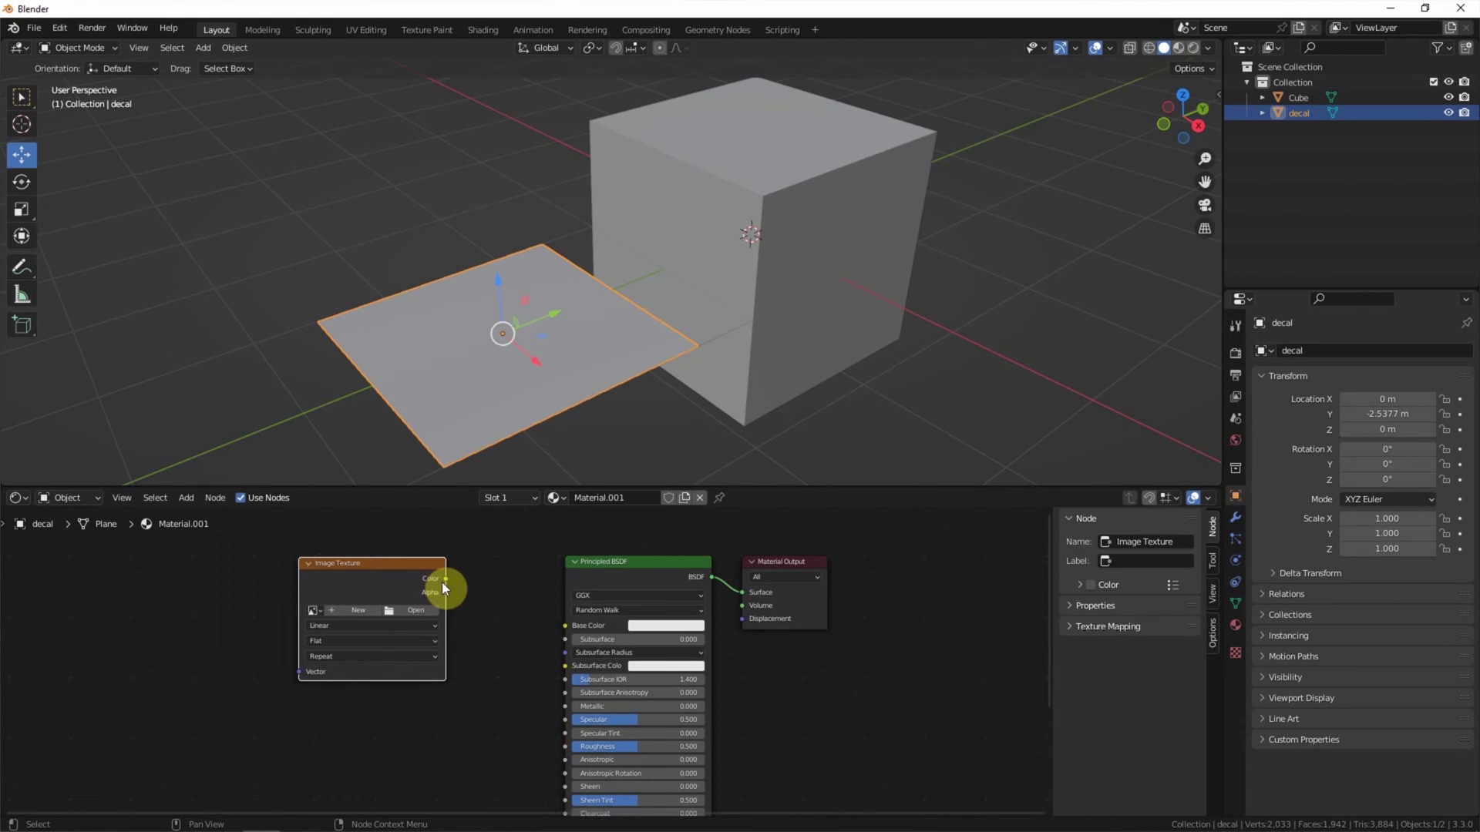
- Load blender_icon_512x512.png into the Image Texture node and link its Color and Alpha outputs to the Principled BSDF's Base Color and Alpha
{"action": "left_click_drag", "start_coordinate": [445, 579], "coordinate": [561, 628]}
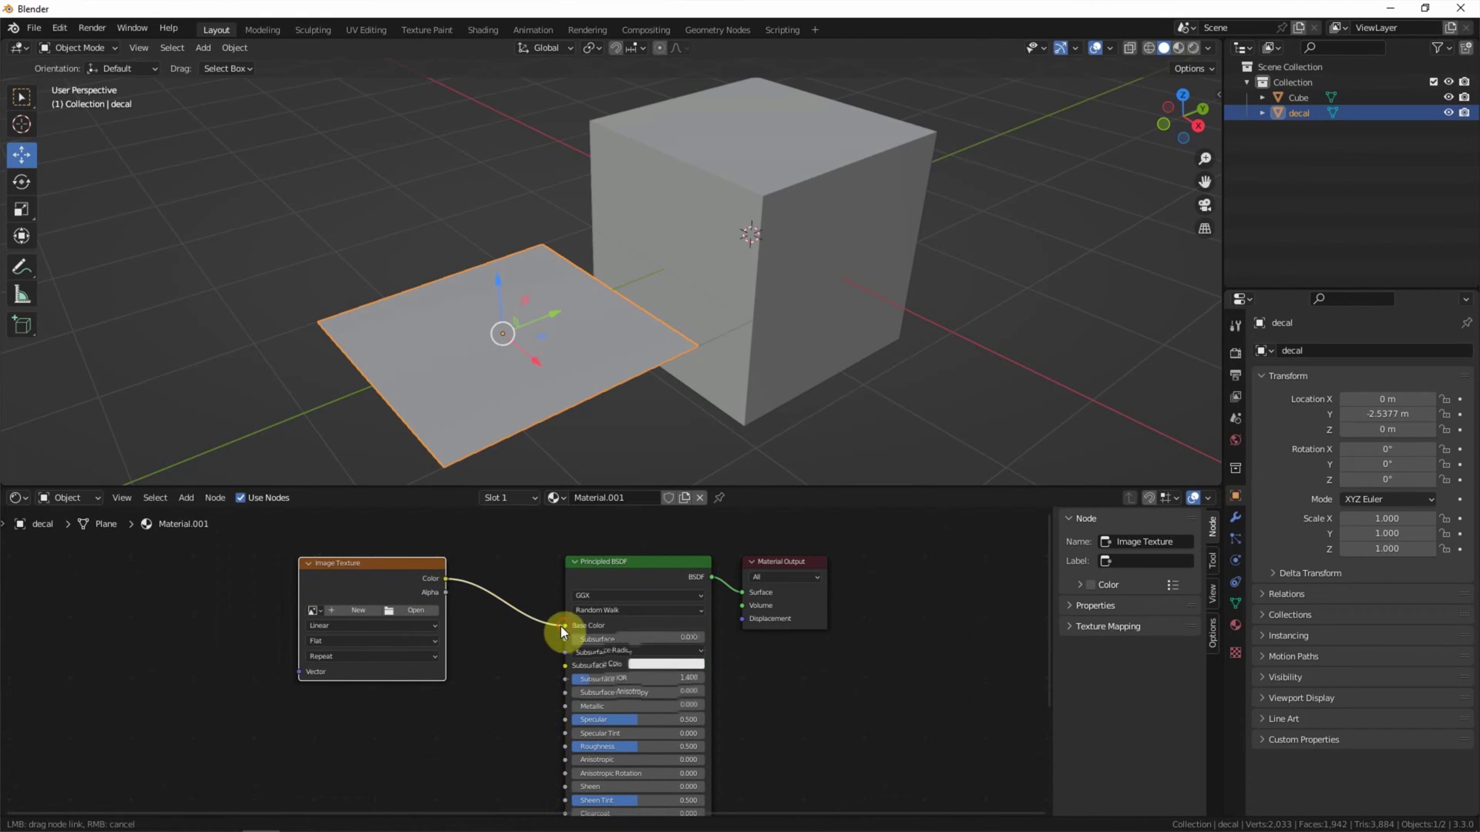
{"action": "left_click", "coordinate": [416, 609]}
{"action": "left_click", "coordinate": [382, 584]}
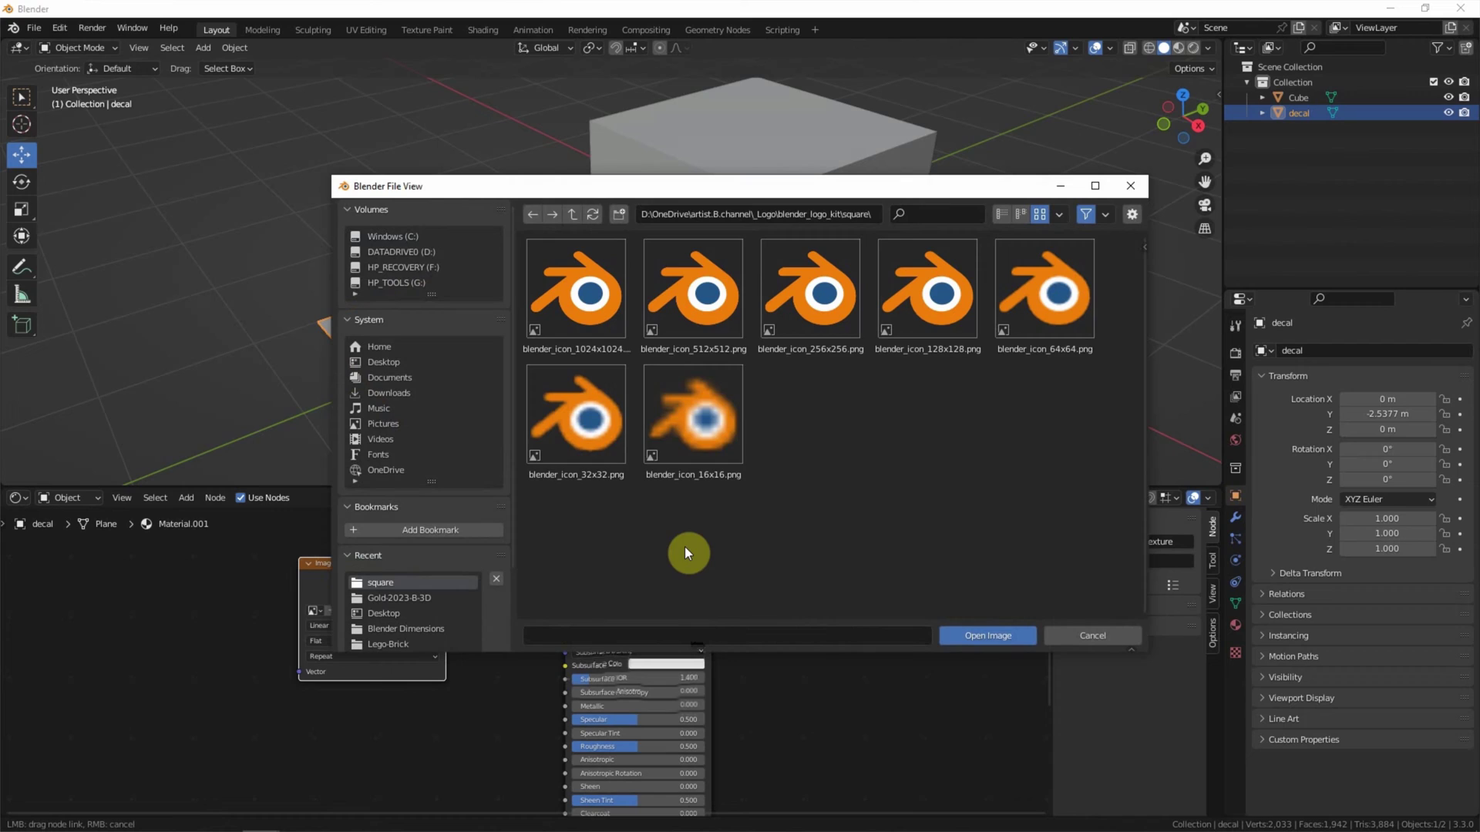
{"action": "left_click", "coordinate": [687, 293]}
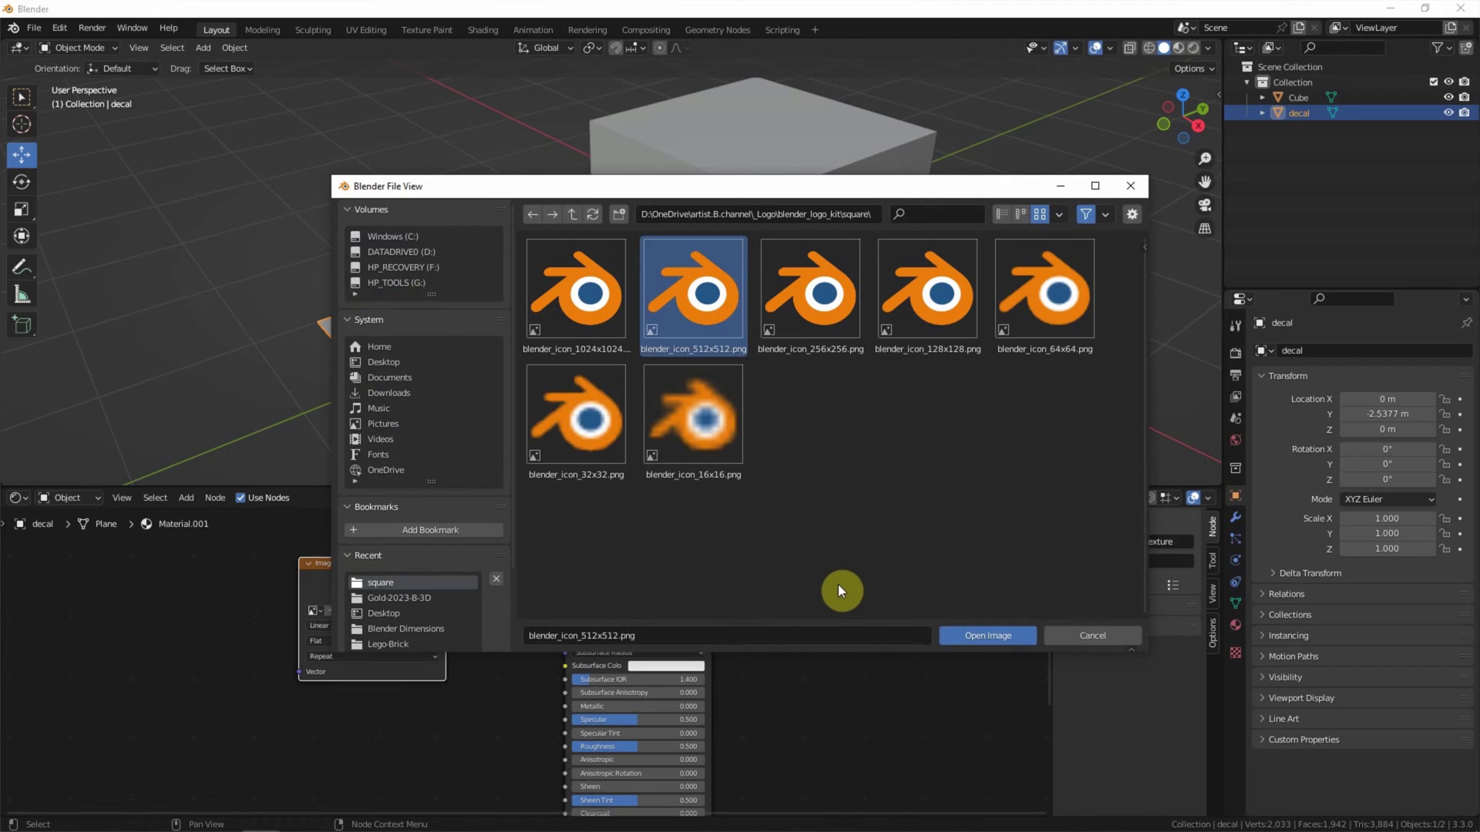
{"action": "left_click", "coordinate": [974, 635]}
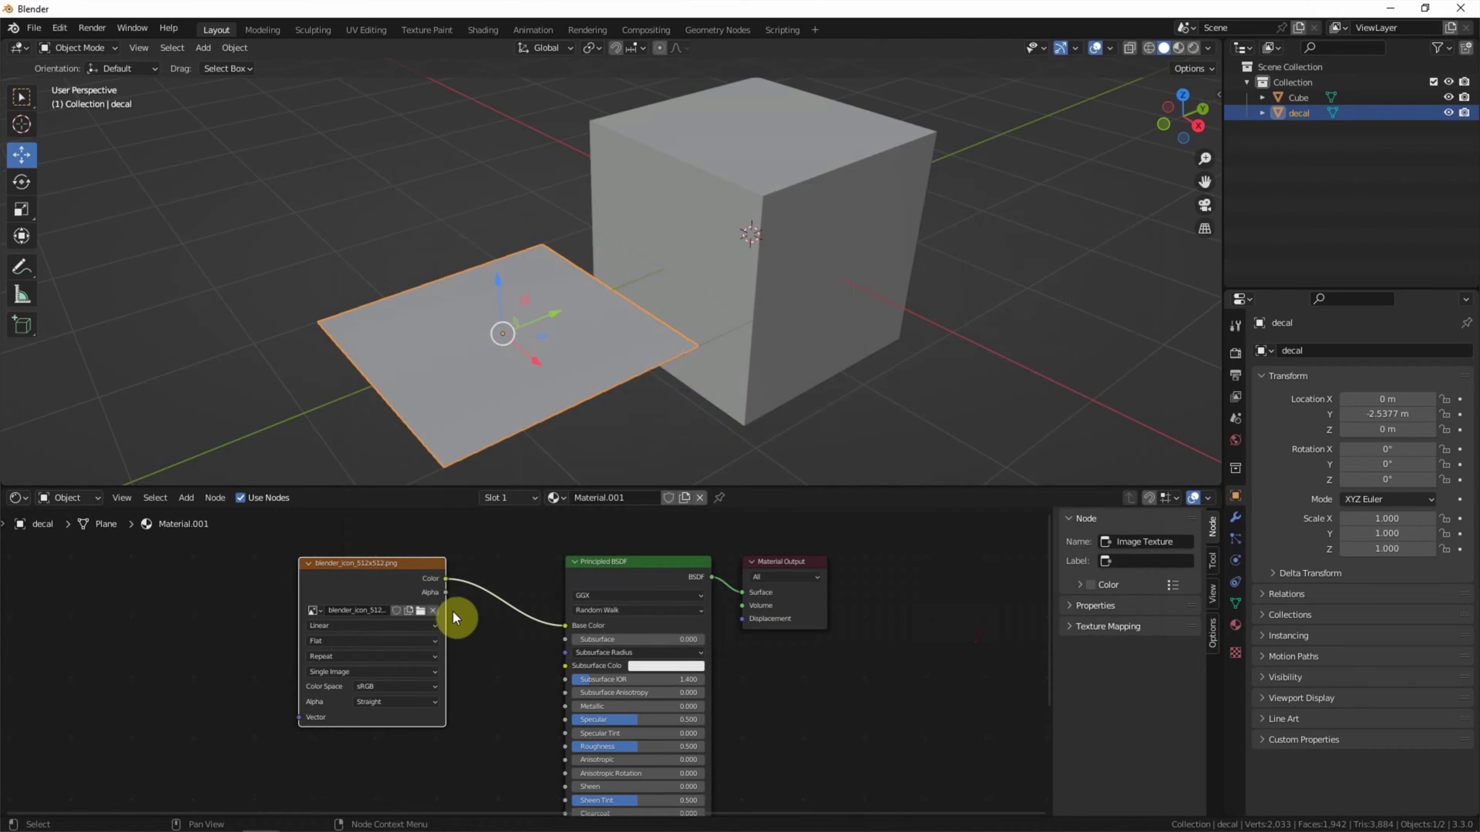
{"action": "left_click_drag", "start_coordinate": [446, 592], "coordinate": [561, 748]}
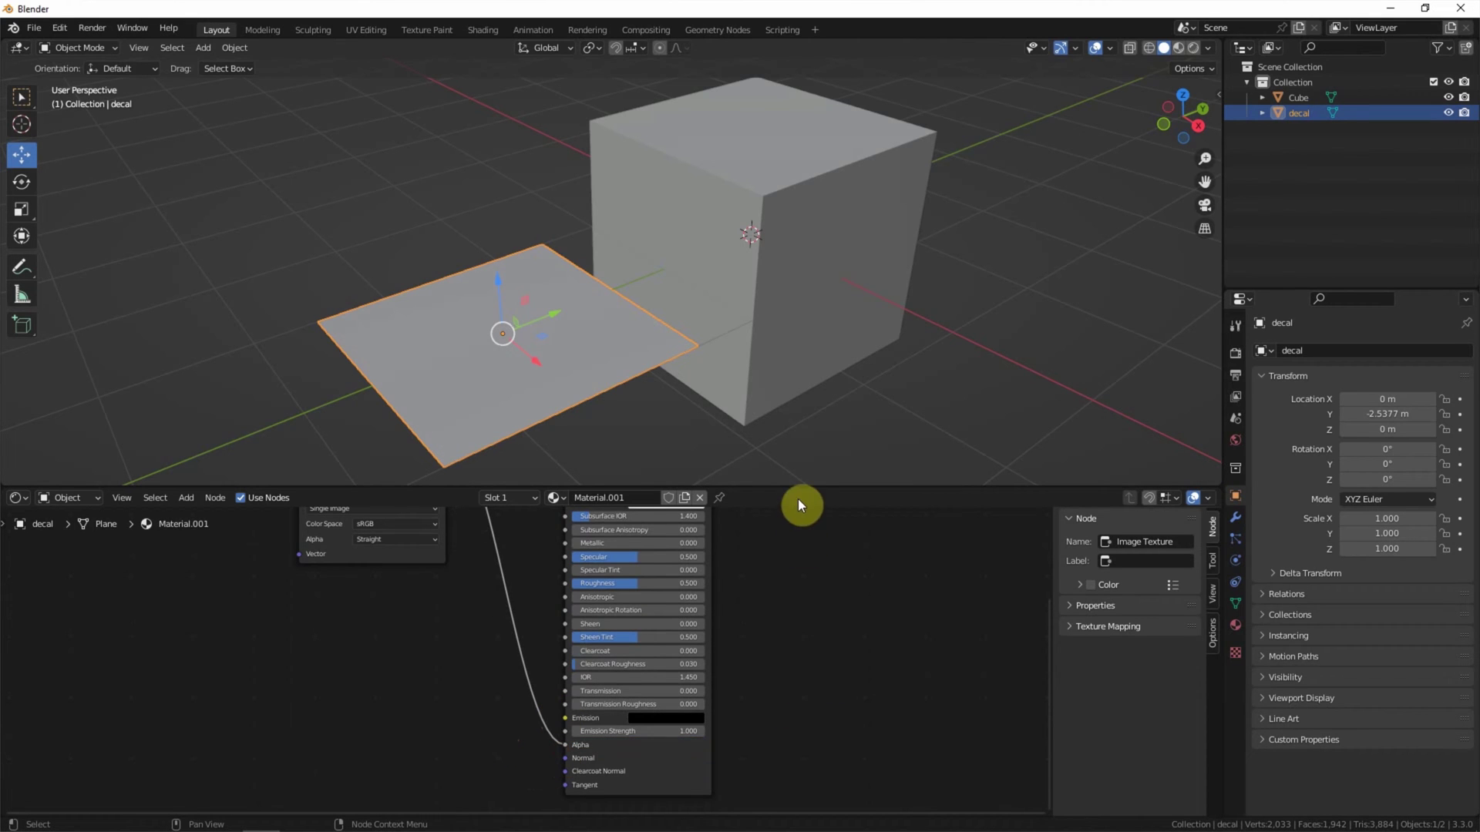
- Collapse the Shader Editor and show the 3D viewport in Material Preview with the wireframe overlay enabled
{"action": "left_click_drag", "start_coordinate": [797, 488], "coordinate": [808, 807]}
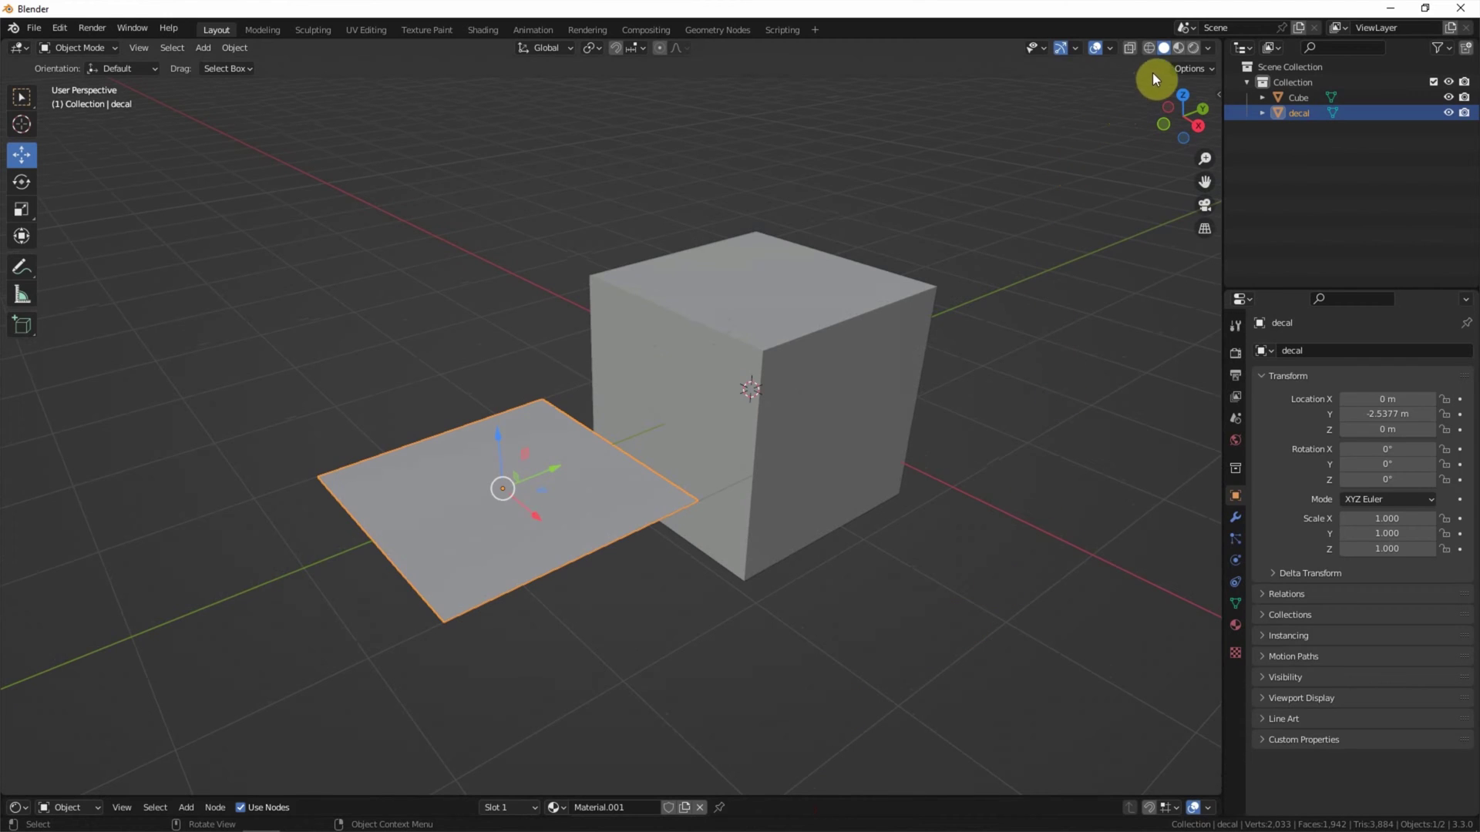
{"action": "left_click", "coordinate": [1179, 48]}
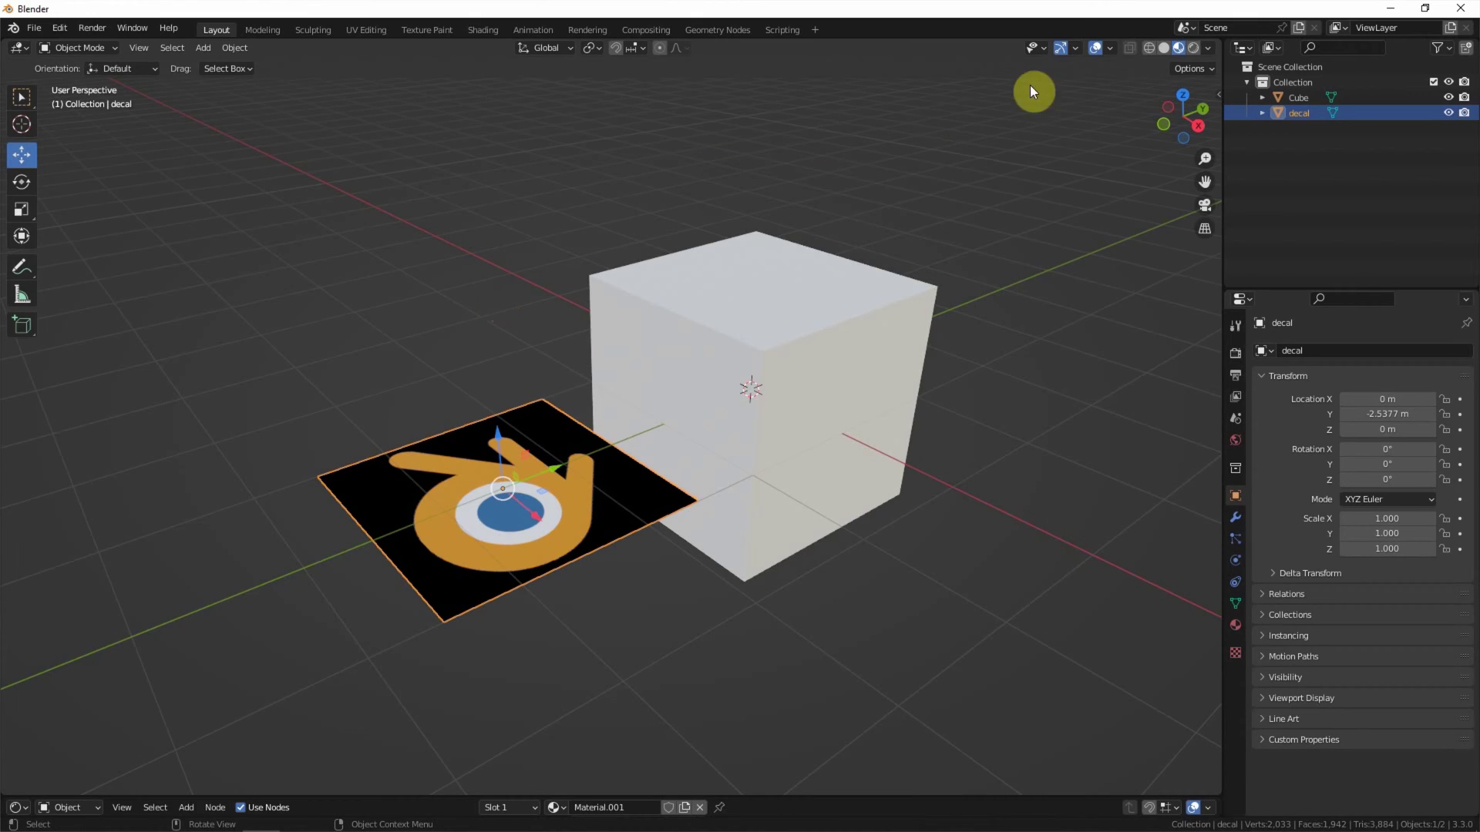
{"action": "left_click", "coordinate": [1108, 47]}
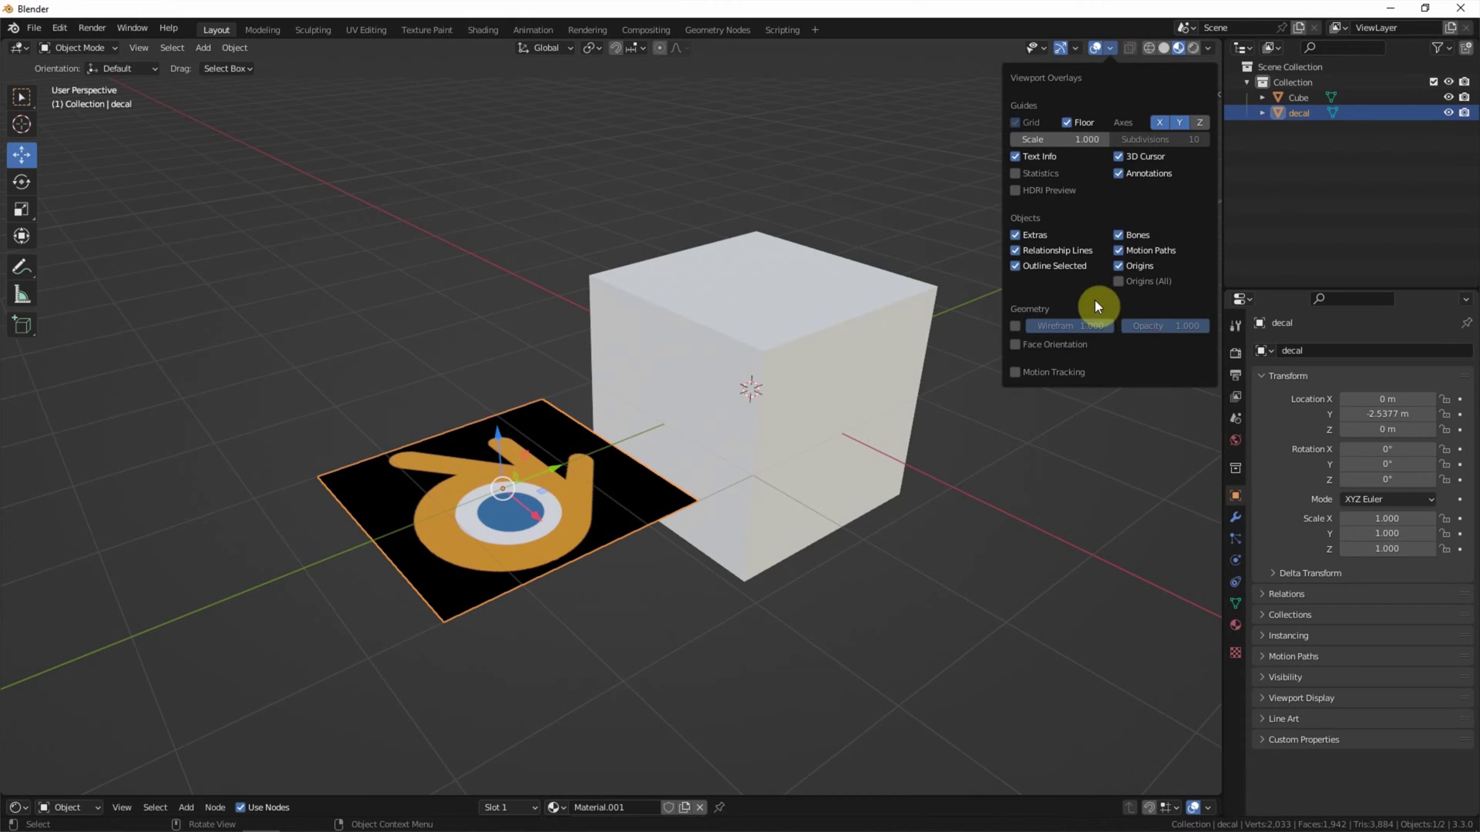
{"action": "left_click", "coordinate": [1014, 327]}
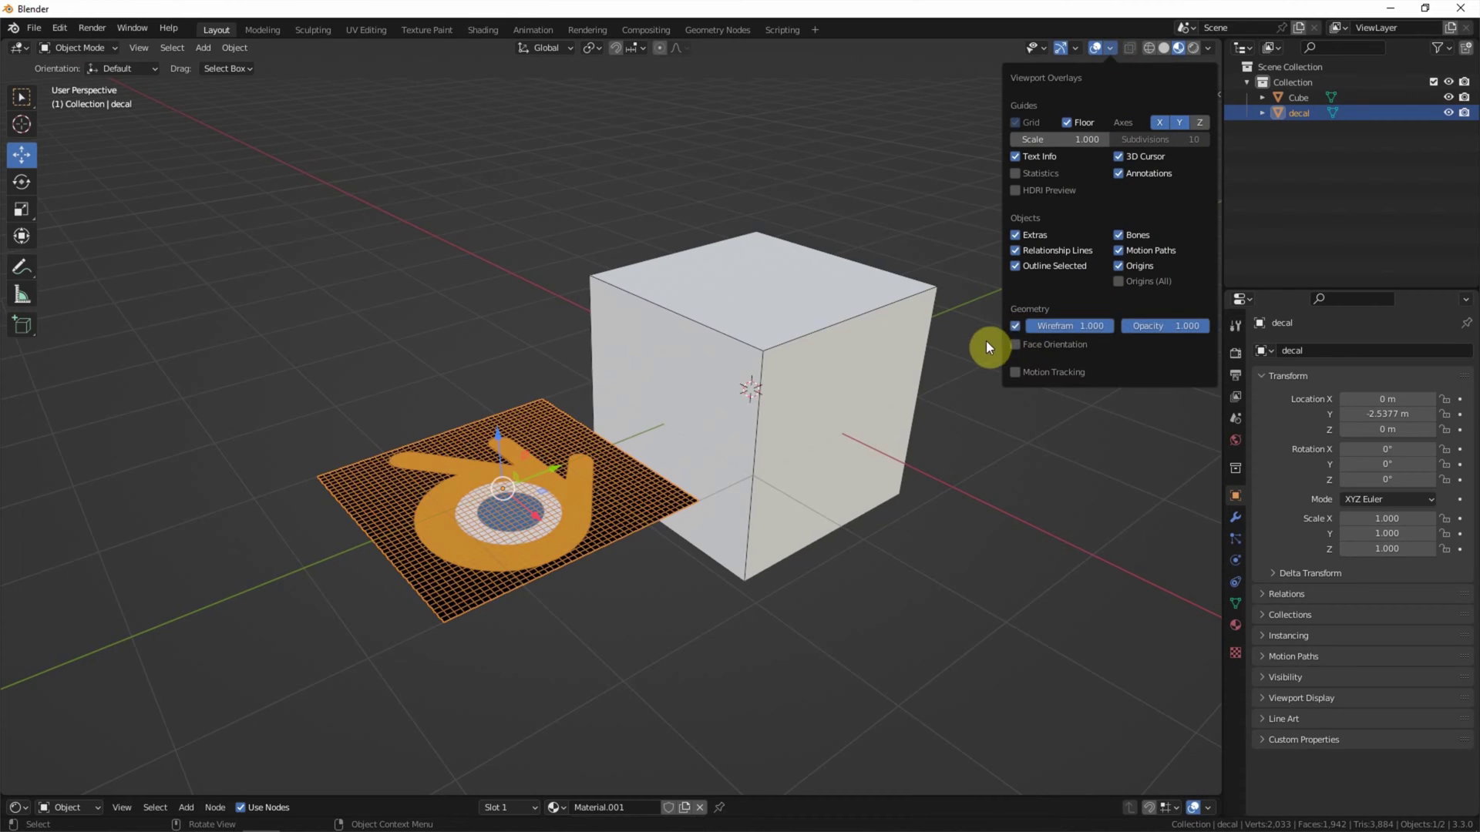
- Set the decal plane's X and Y dimensions to 1 m
{"action": "left_click", "coordinate": [1215, 96]}
{"action": "left_click", "coordinate": [1131, 337]}
{"action": "type", "text": "1"}
{"action": "key", "text": "Return"}
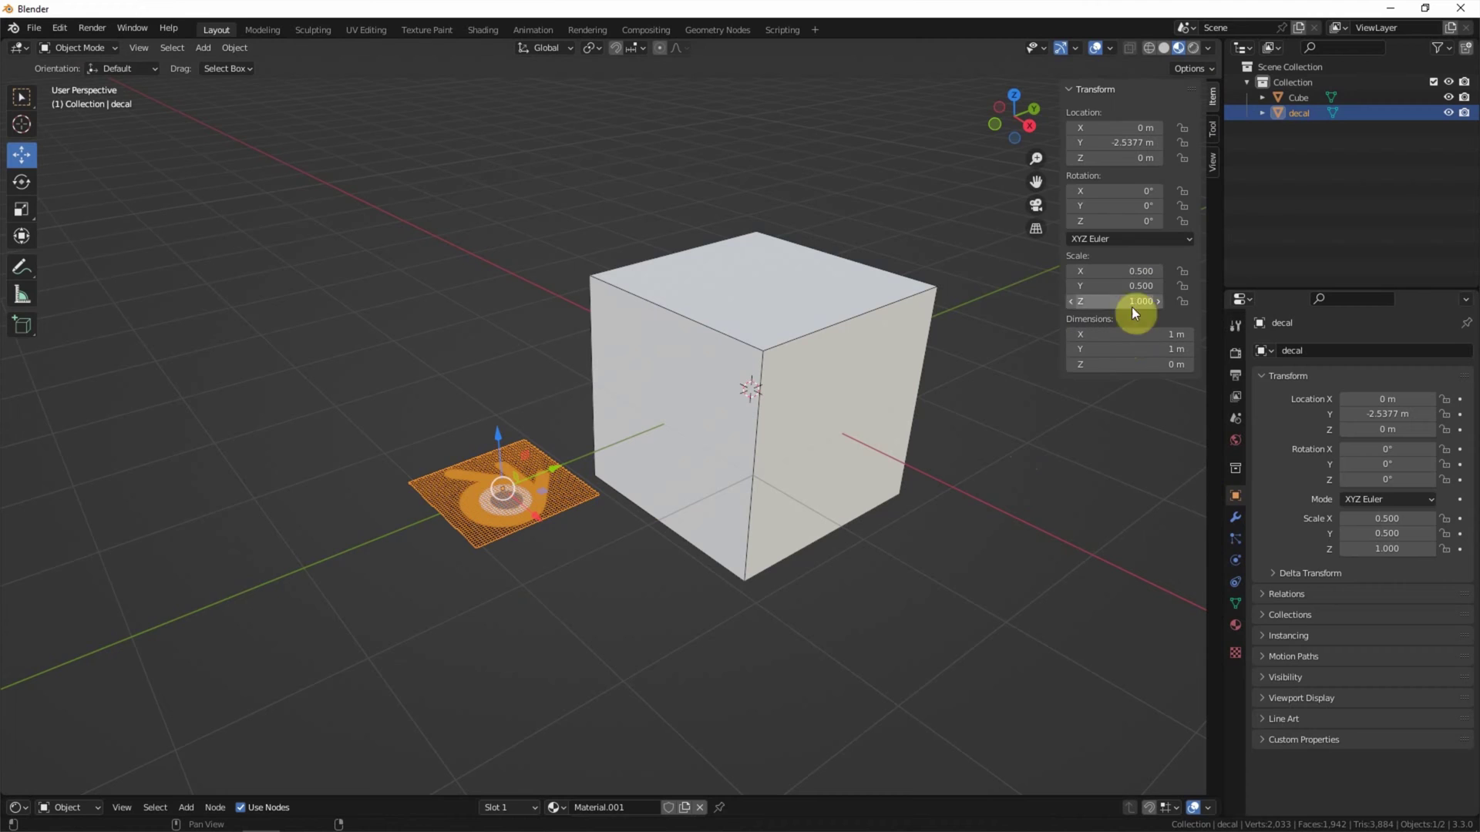
- Rotate the decal plane to 90° about the X axis
{"action": "mouse_move", "coordinate": [1122, 190]}
{"action": "left_mouse_down"}
{"action": "mouse_move", "coordinate": [1137, 190]}
{"action": "mouse_move", "coordinate": [1123, 191]}
{"action": "left_mouse_up"}
{"action": "left_click", "coordinate": [1116, 192]}
{"action": "type", "text": "90"}
{"action": "key", "text": "Return"}
{"action": "middle_click_drag", "start_coordinate": [892, 334], "coordinate": [884, 298]}
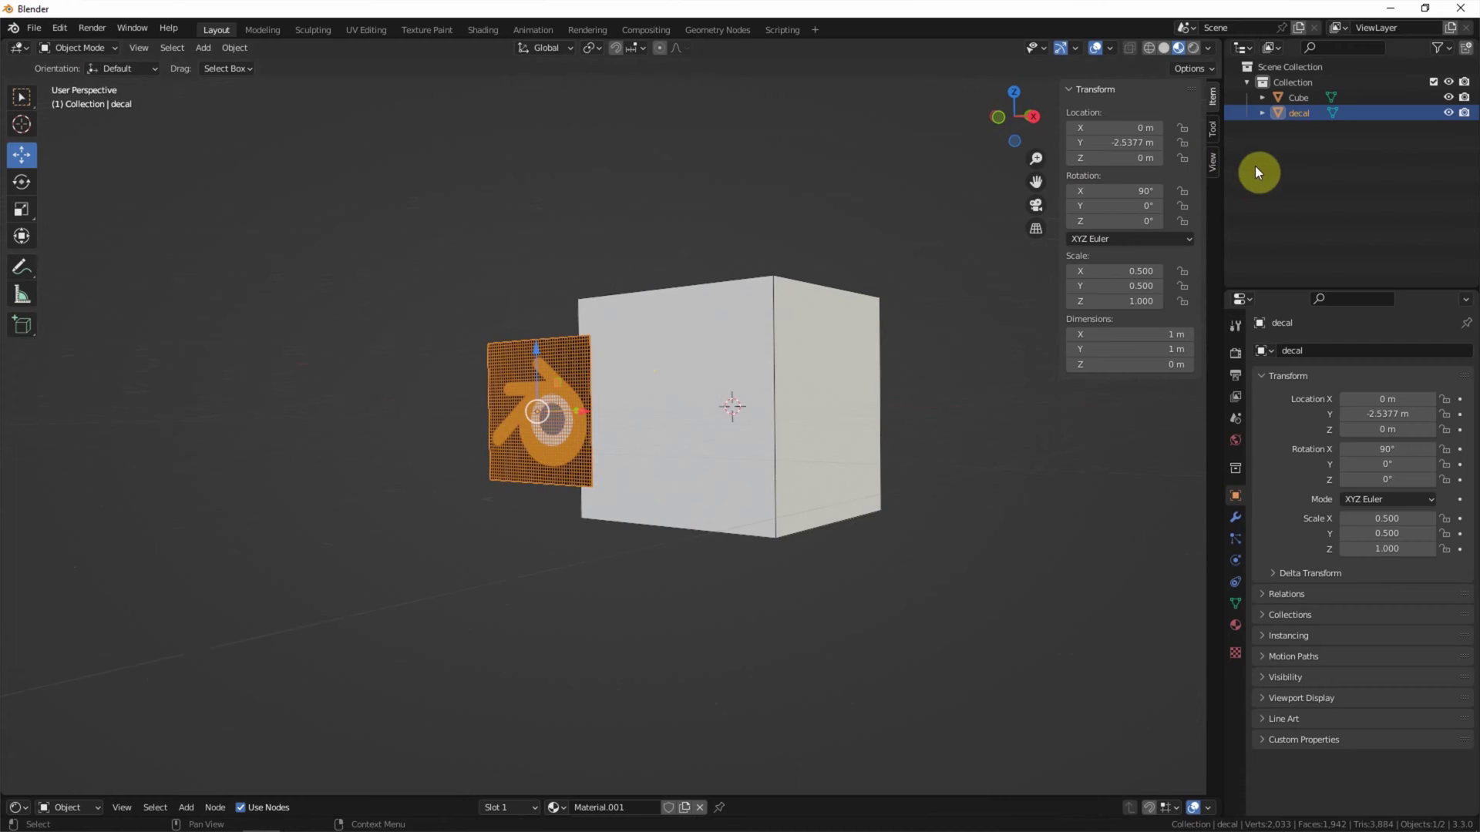
- Add a Shrinkwrap modifier to the decal plane with Cube as its target
{"action": "left_click", "coordinate": [1233, 516]}
{"action": "left_click", "coordinate": [1287, 349]}
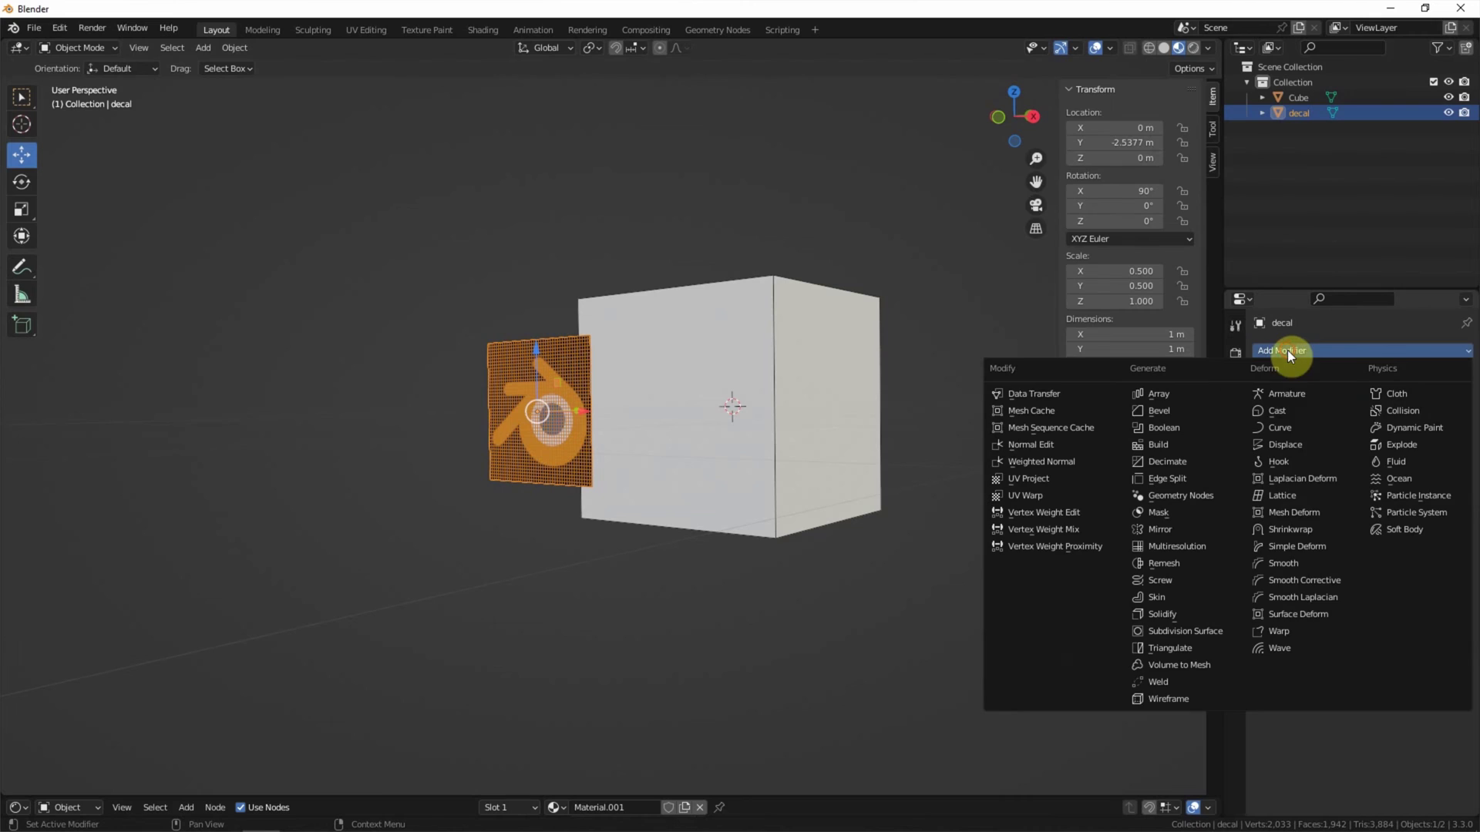
{"action": "left_click", "coordinate": [1315, 528]}
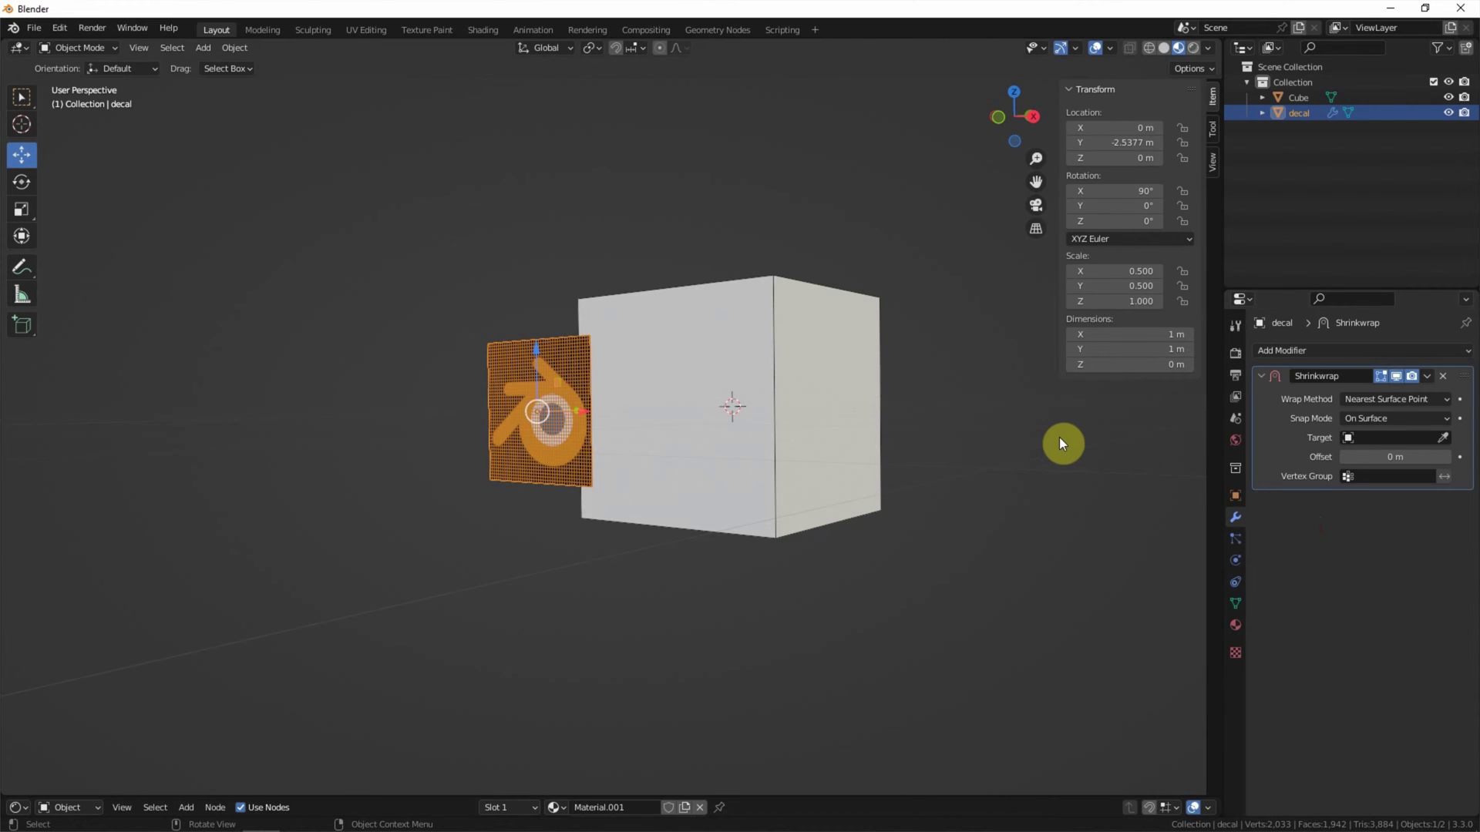
{"action": "left_click", "coordinate": [1407, 437]}
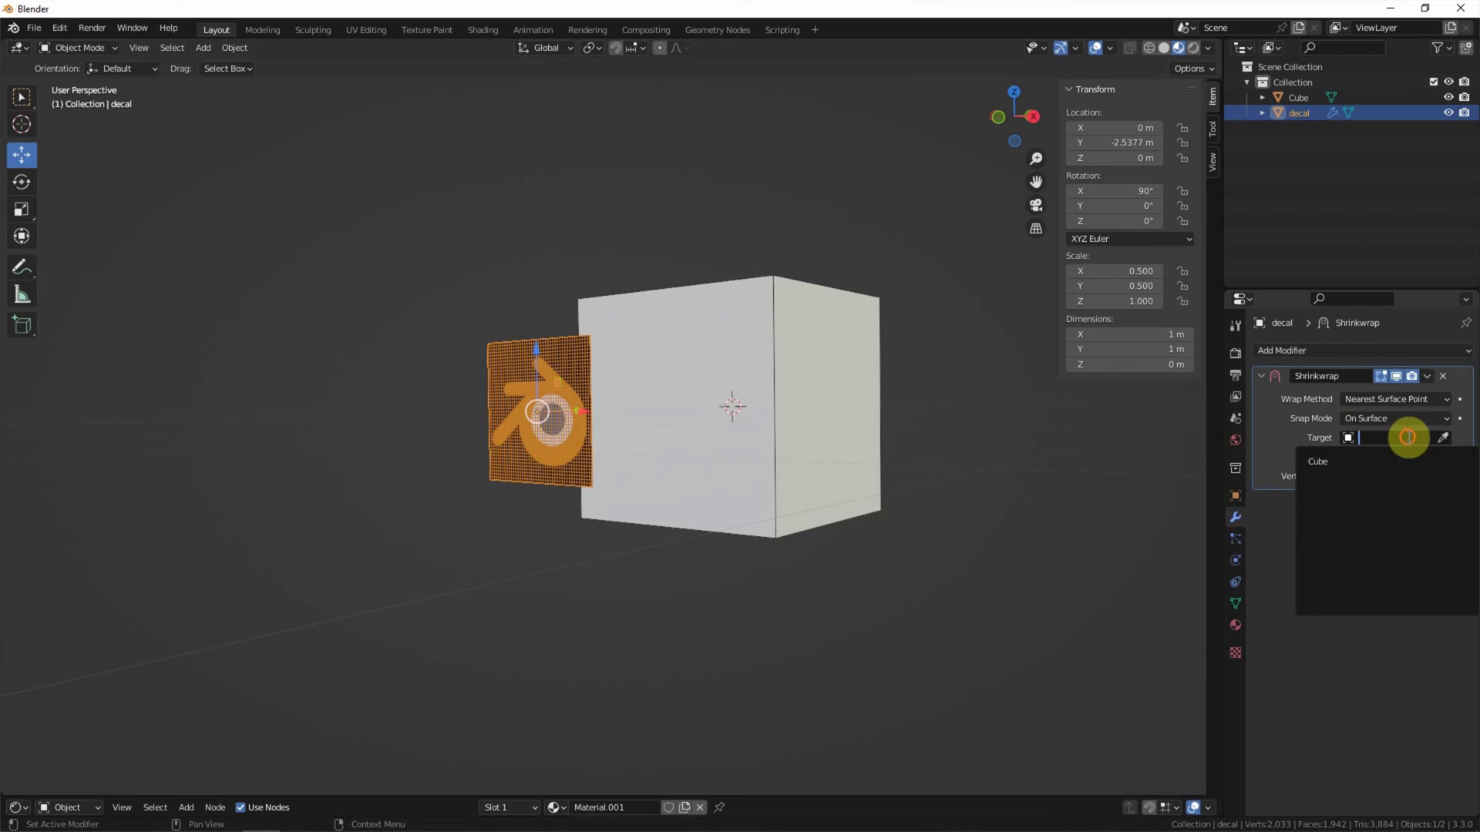
{"action": "left_click", "coordinate": [1359, 461]}
{"action": "middle_click_drag", "start_coordinate": [963, 511], "coordinate": [855, 487]}
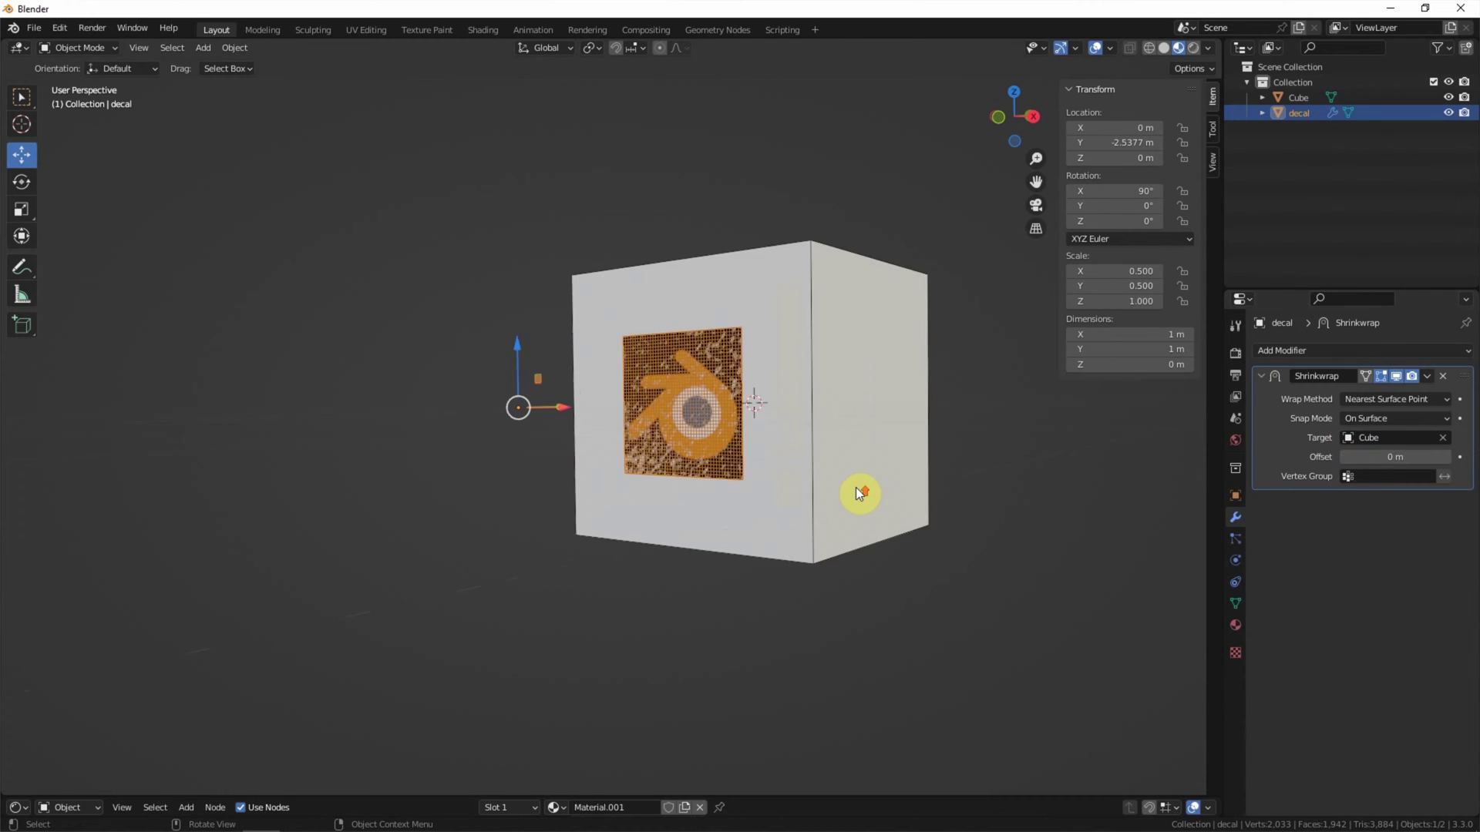
{"action": "scroll", "coordinate": [855, 490], "scroll_direction": "up", "scroll_amount": 3}
{"action": "scroll", "coordinate": [847, 500], "scroll_direction": "up", "scroll_amount": 1}
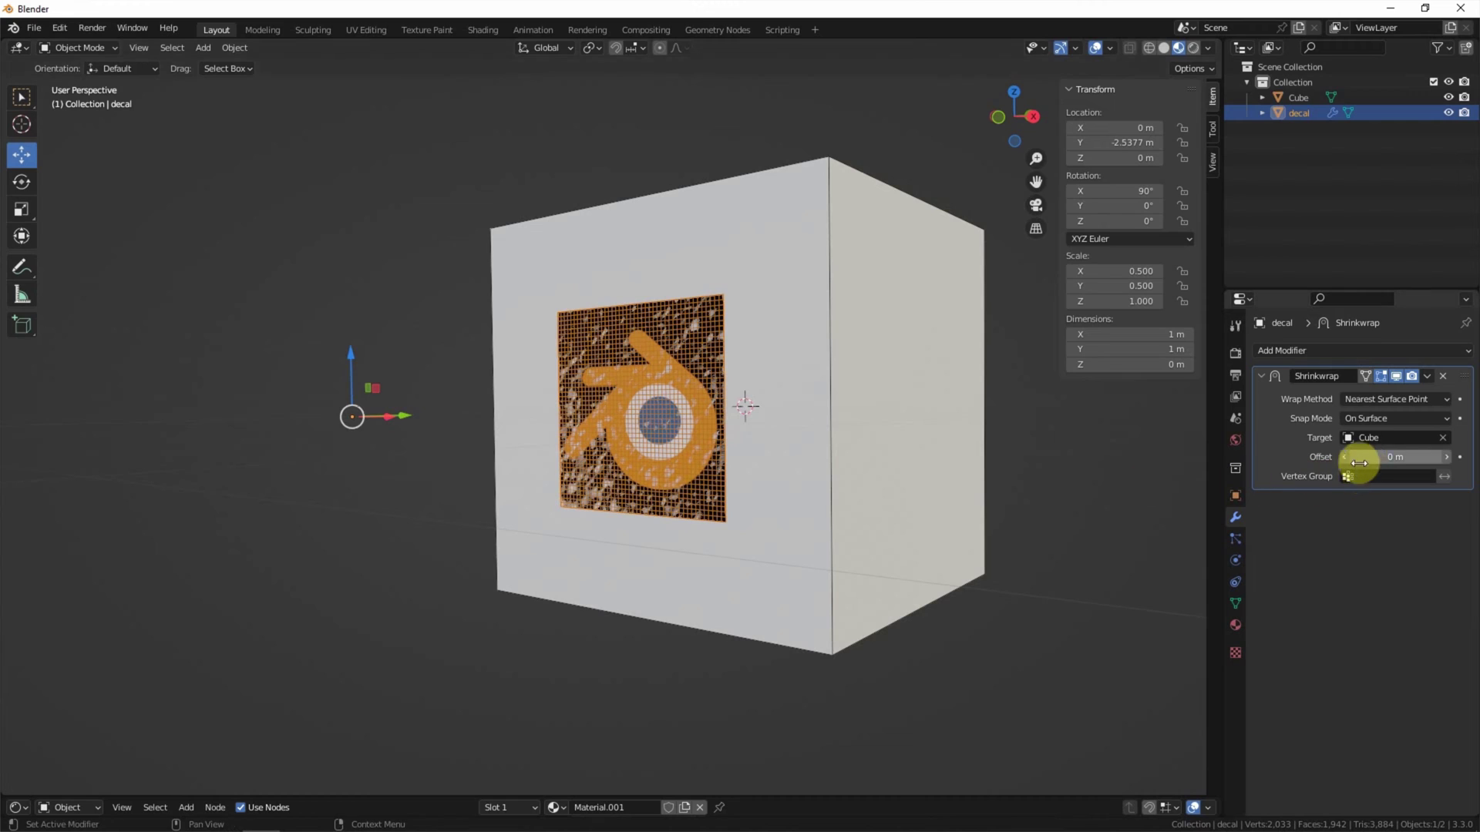
- Set the offset of the decal's Shrinkwrap modifier to 0.02 m
{"action": "left_click", "coordinate": [1446, 457]}
{"action": "left_click", "coordinate": [1447, 457]}
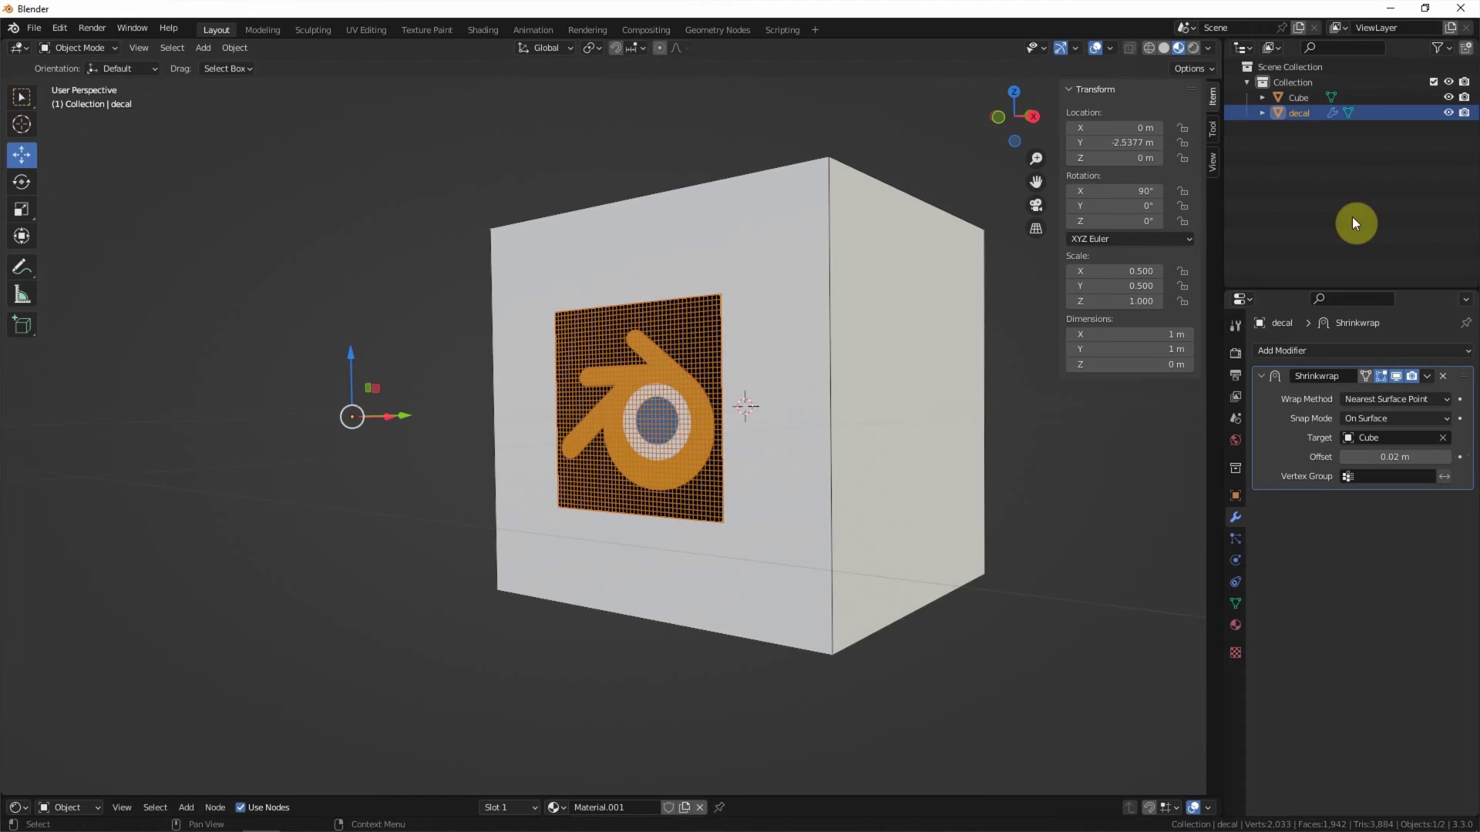
- Hide the Cube in the viewport and add a cylinder mesh at the world origin
{"action": "left_click", "coordinate": [1448, 98]}
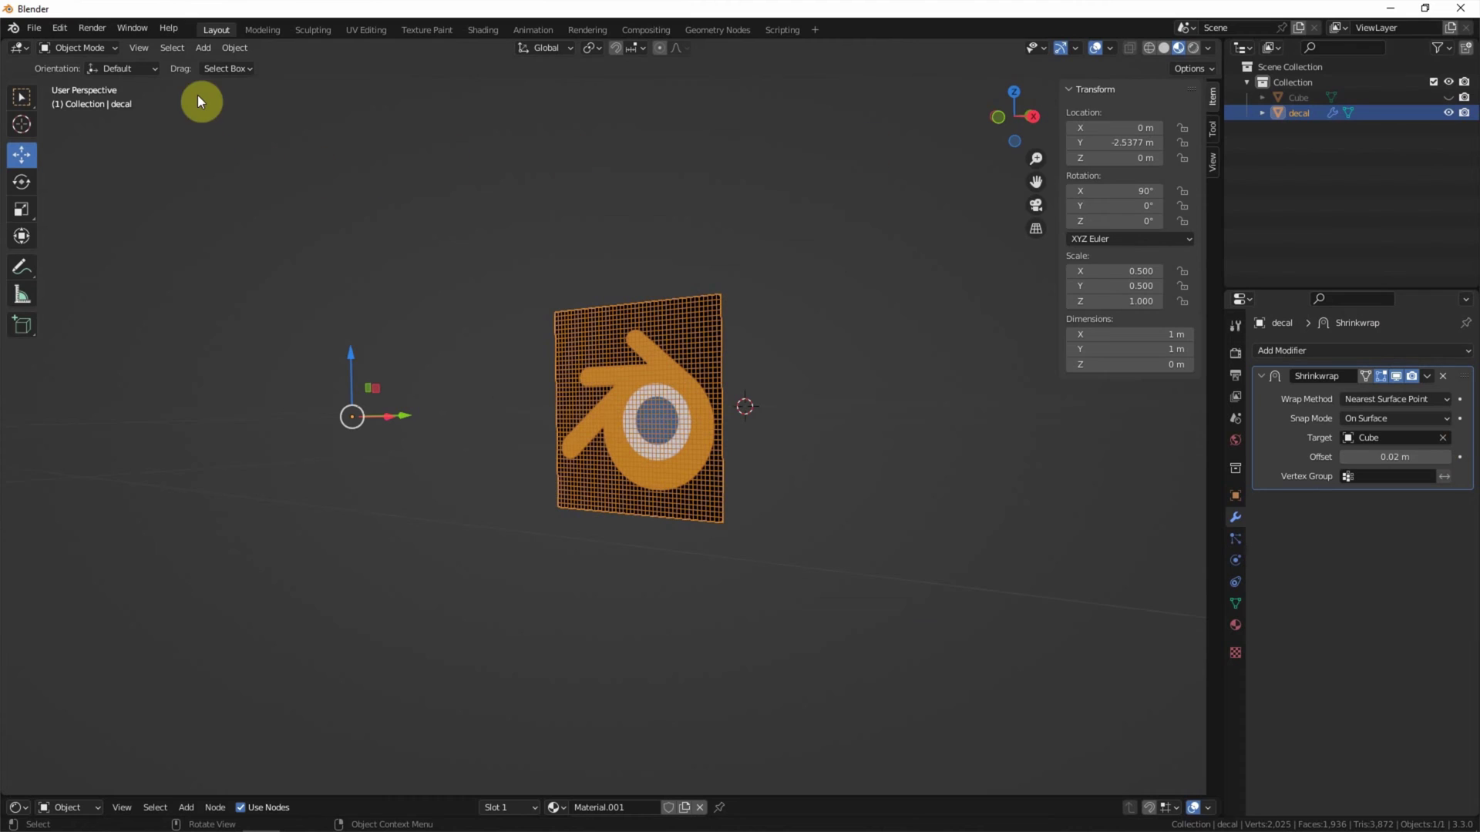
{"action": "left_click", "coordinate": [204, 48]}
{"action": "mouse_move", "coordinate": [216, 66]}
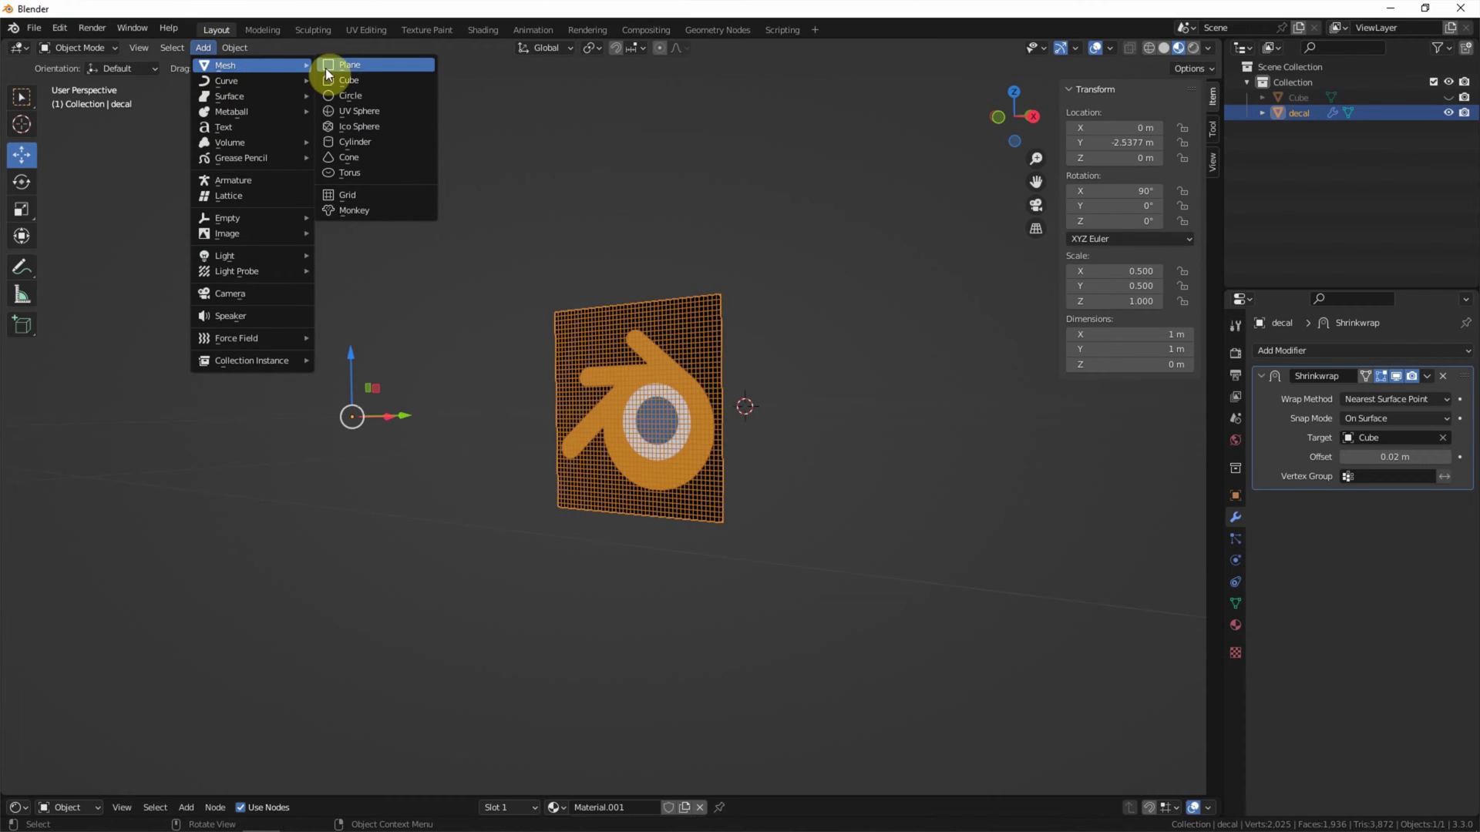
{"action": "left_click", "coordinate": [367, 142]}
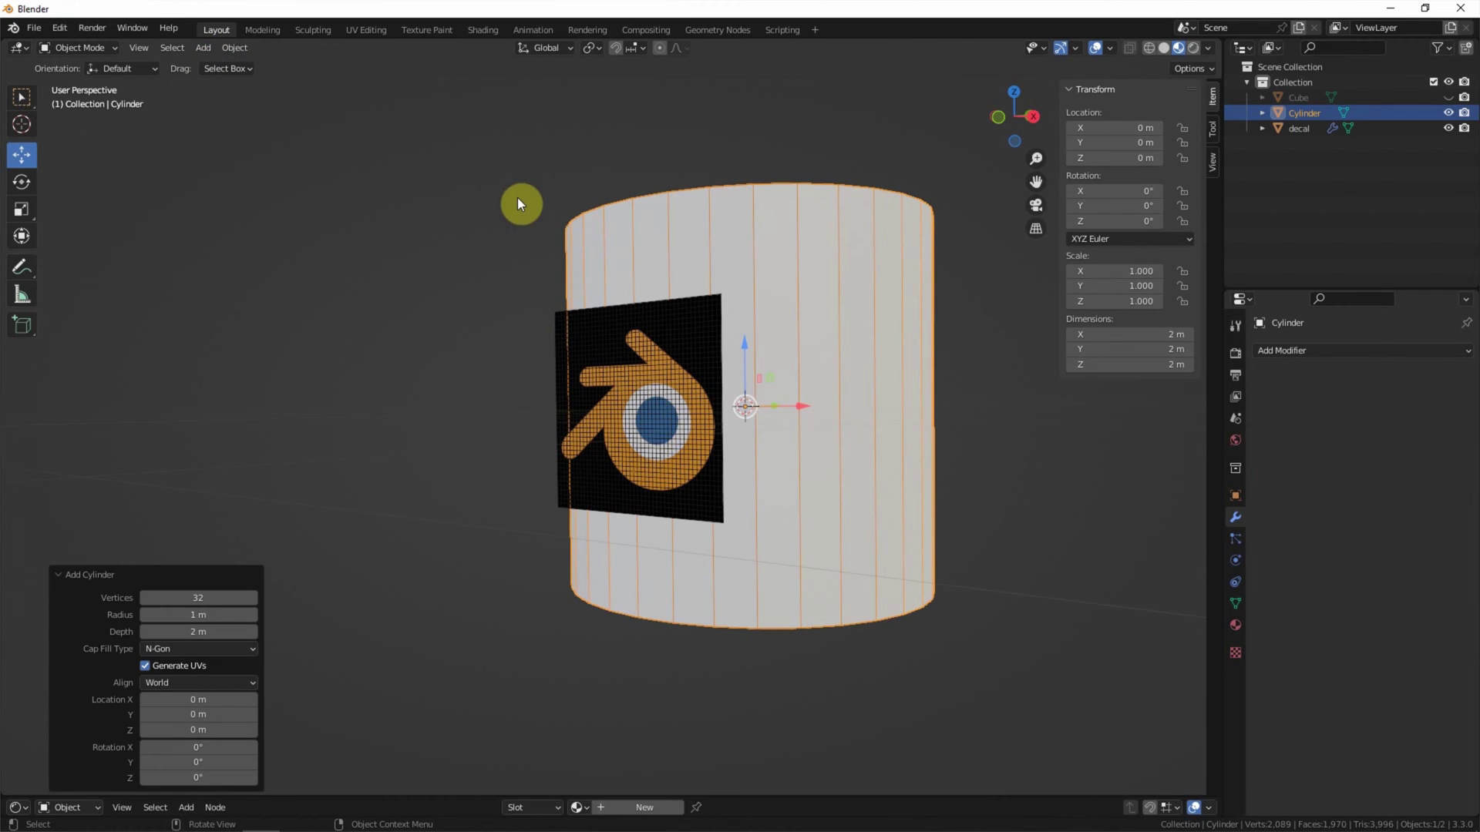
- Change the target of the decal's Shrinkwrap modifier to Cylinder
{"action": "left_click", "coordinate": [583, 333]}
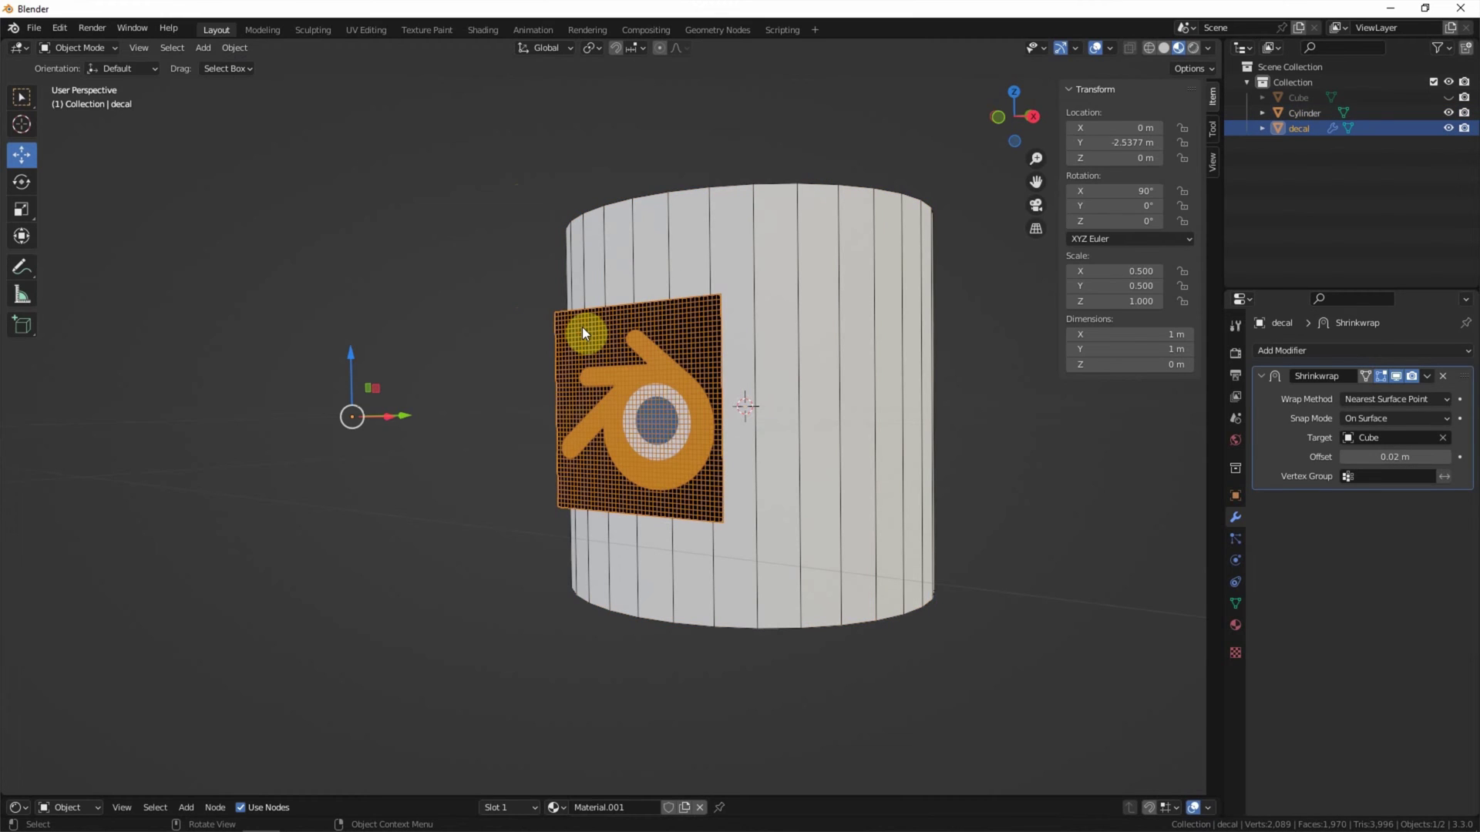
{"action": "left_click", "coordinate": [1375, 437]}
{"action": "left_click", "coordinate": [1345, 477]}
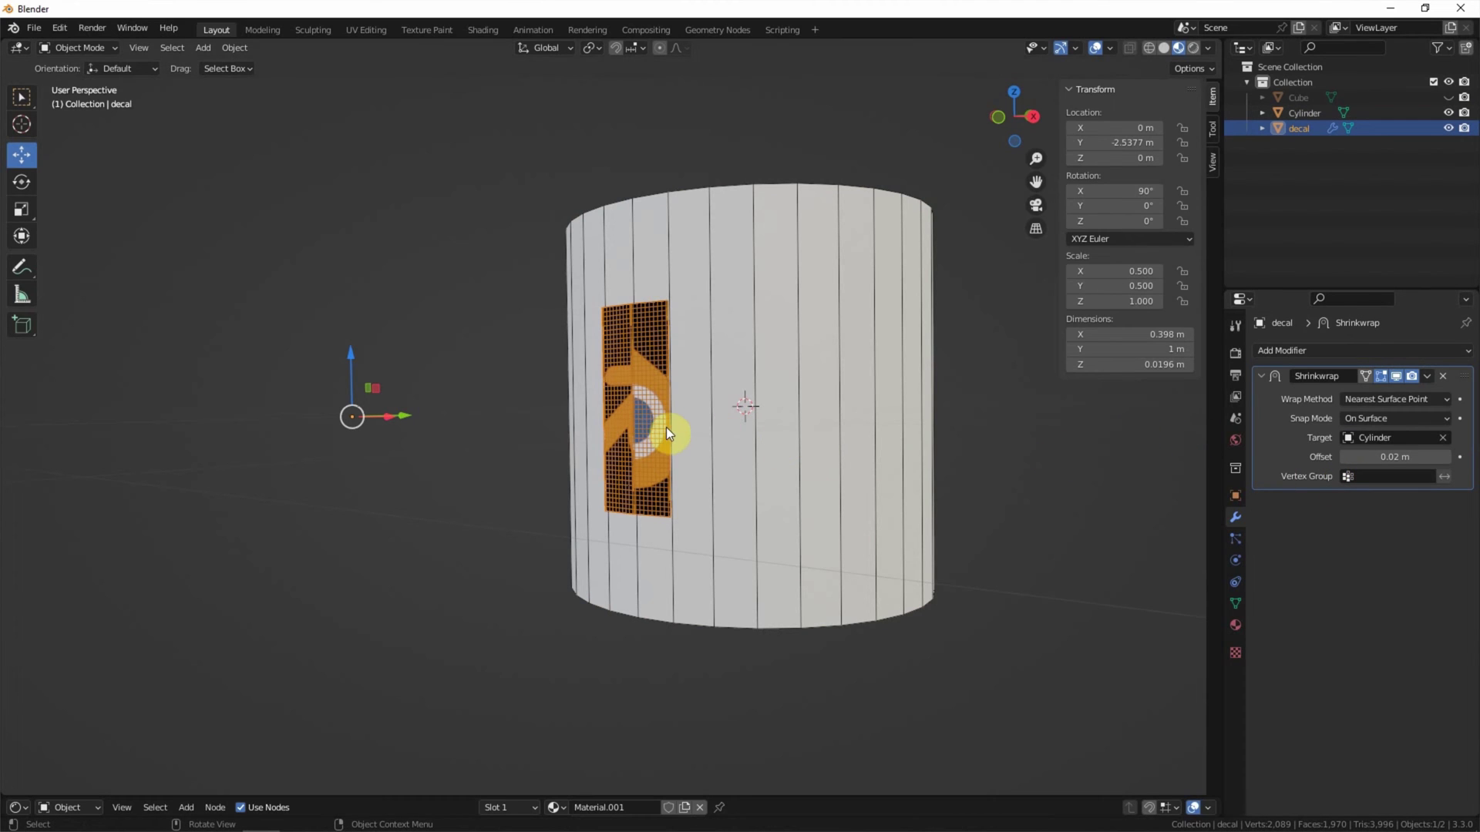
- Try the Target Normal Project wrap method on the decal's Shrinkwrap modifier
{"action": "left_click", "coordinate": [1366, 396]}
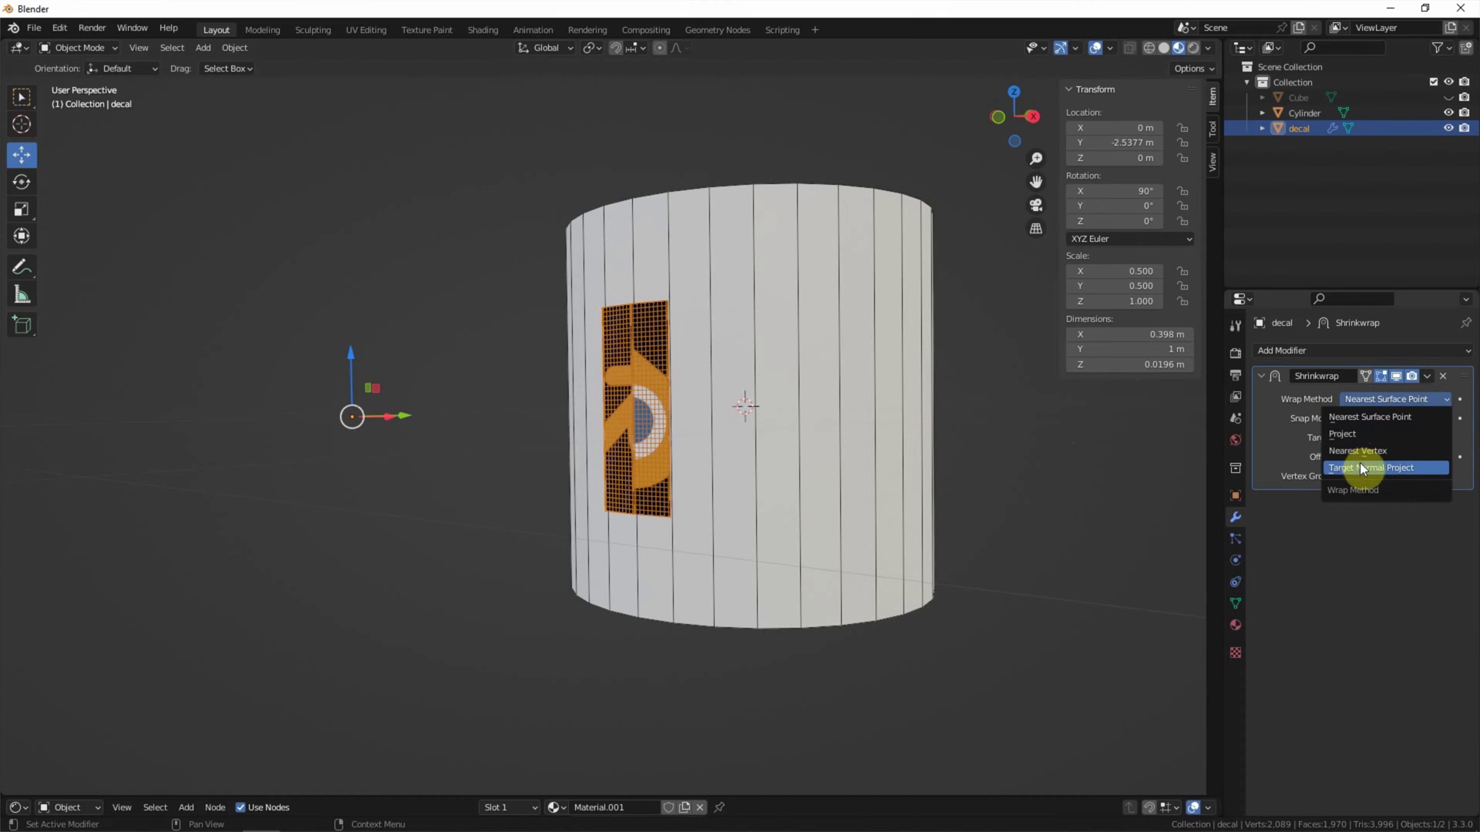
{"action": "left_click", "coordinate": [1423, 465]}
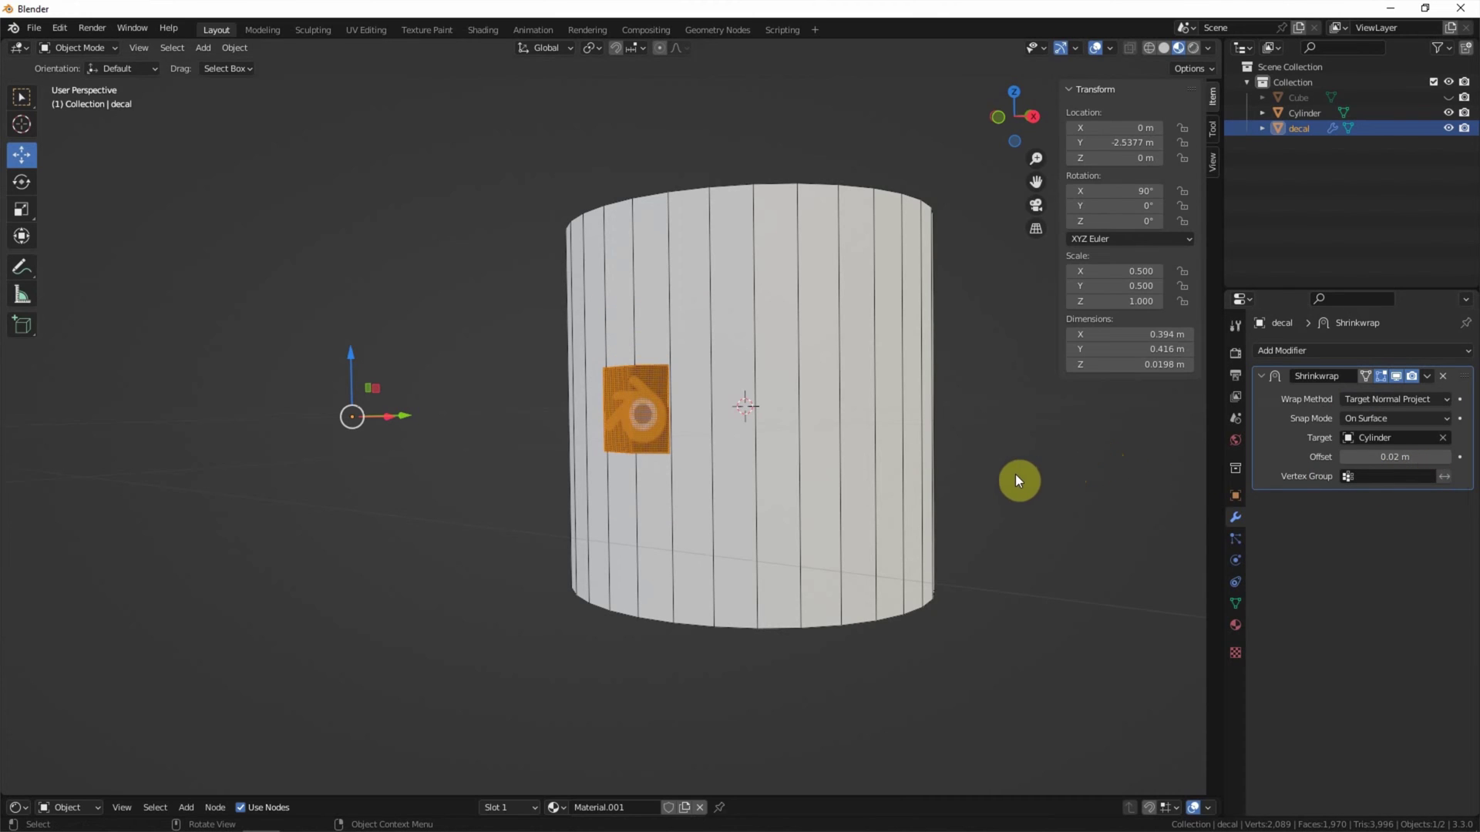
- Set the Shrinkwrap wrap method to Project and enable the Negative direction alongside Positive
{"action": "left_click", "coordinate": [1365, 397]}
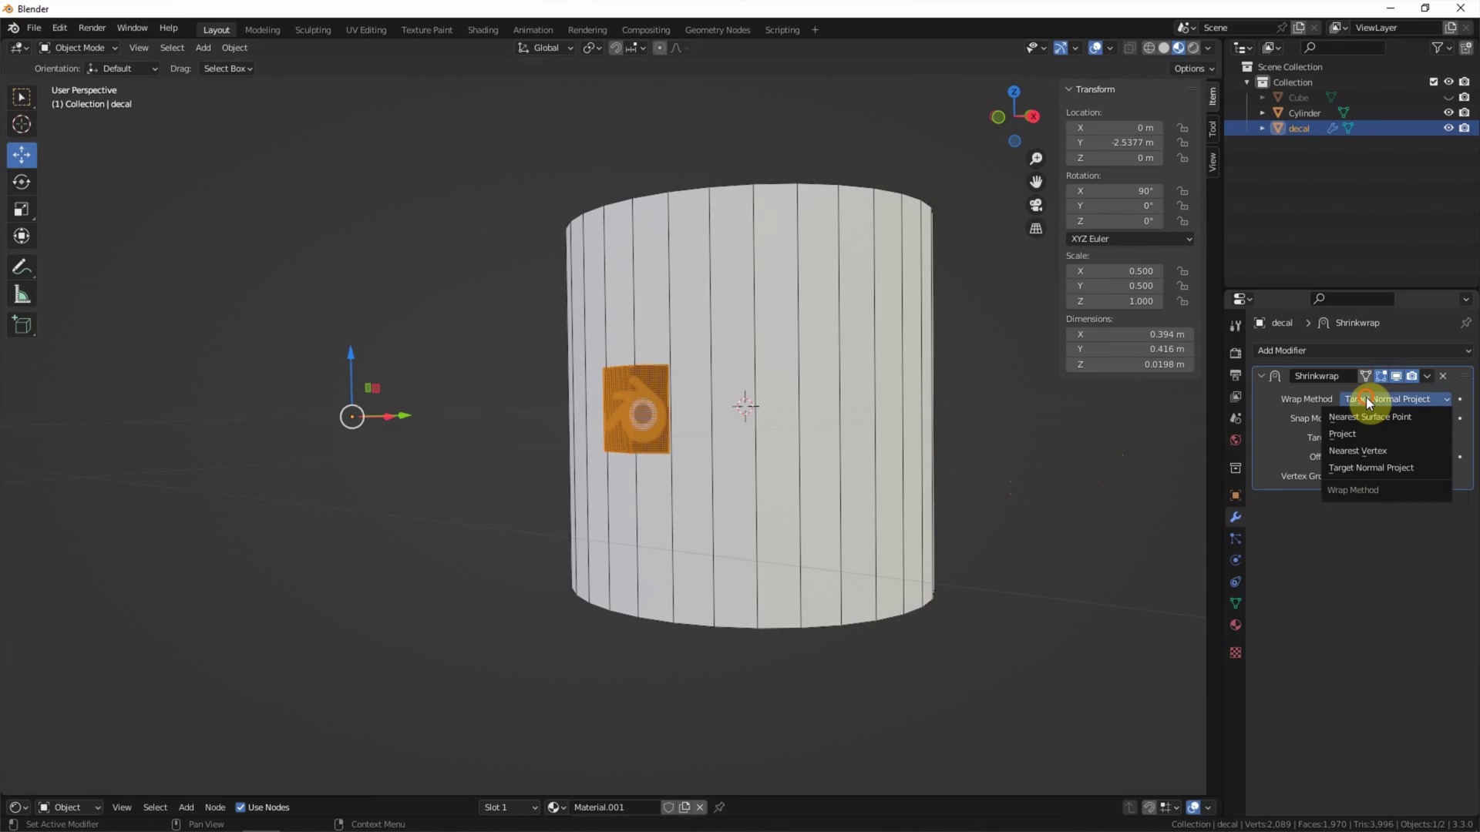
{"action": "left_click", "coordinate": [1366, 434]}
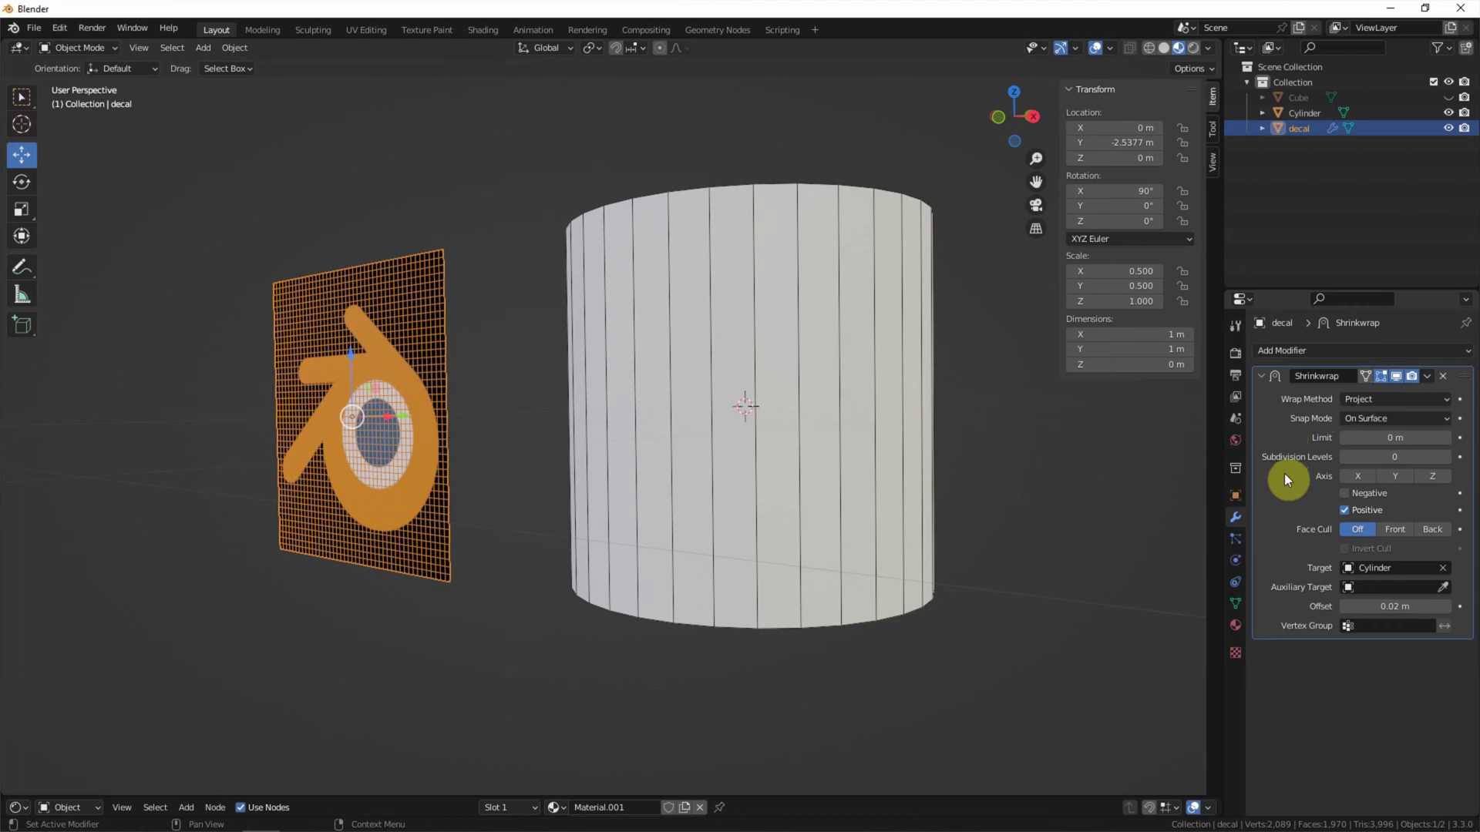
{"action": "left_click", "coordinate": [1342, 493]}
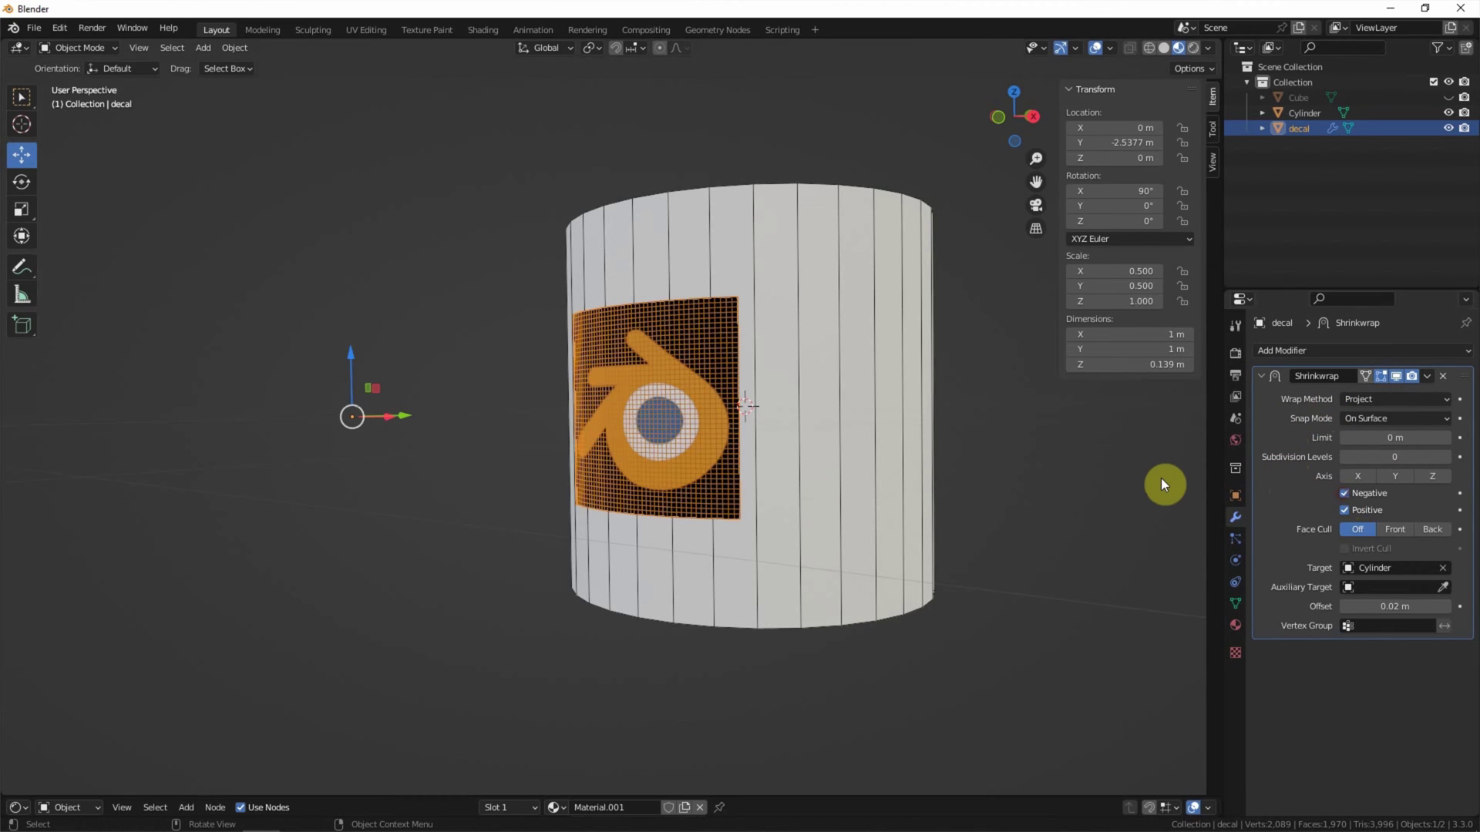
{"action": "middle_click_drag", "start_coordinate": [1061, 474], "coordinate": [1016, 495]}
{"action": "middle_click_drag", "start_coordinate": [1015, 487], "coordinate": [1015, 477]}
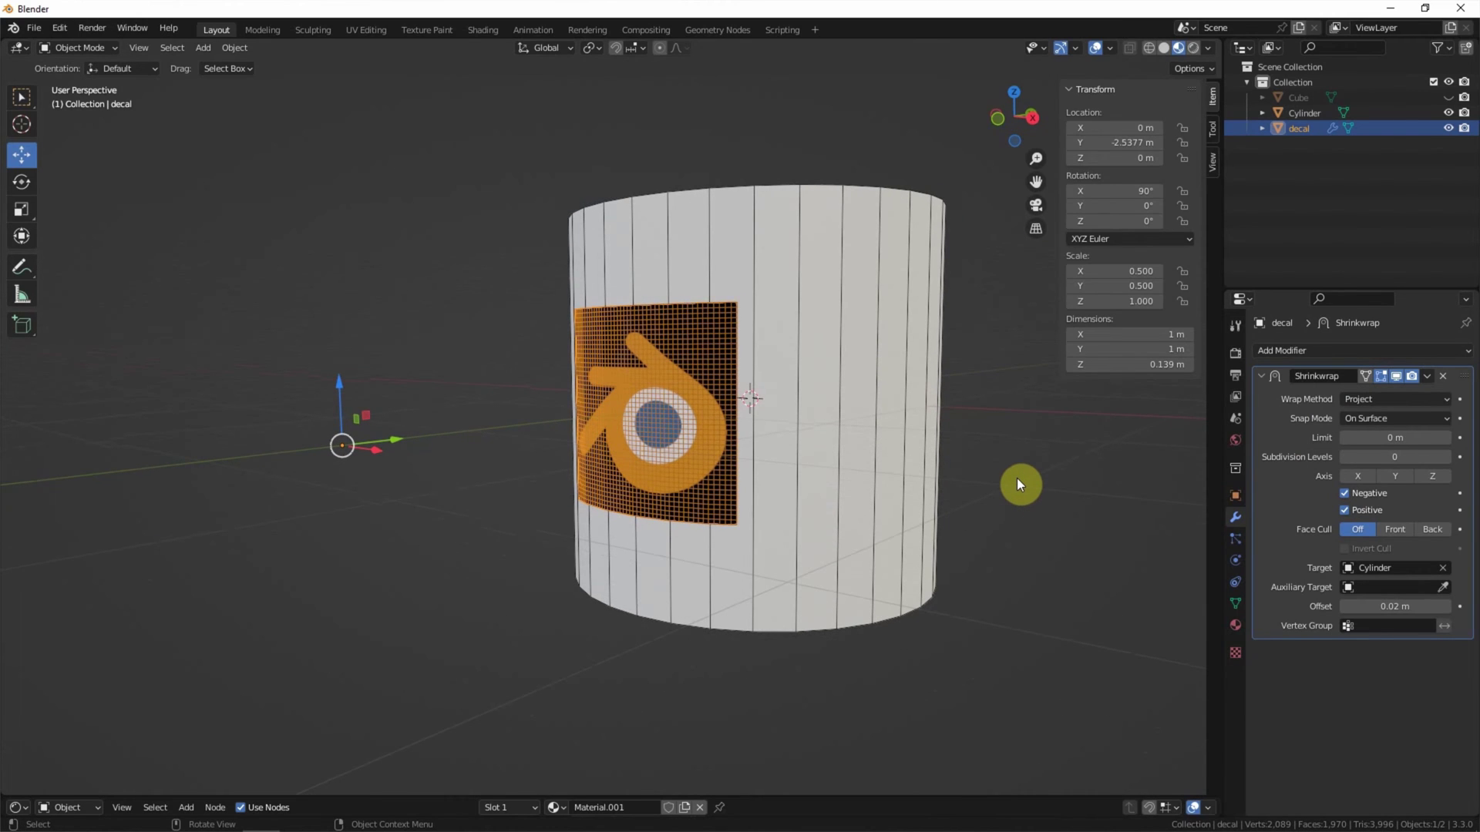
- Hide the Cylinder, add a cone mesh at the origin and scale it up uniformly by about 1.56
{"action": "left_click", "coordinate": [1449, 113]}
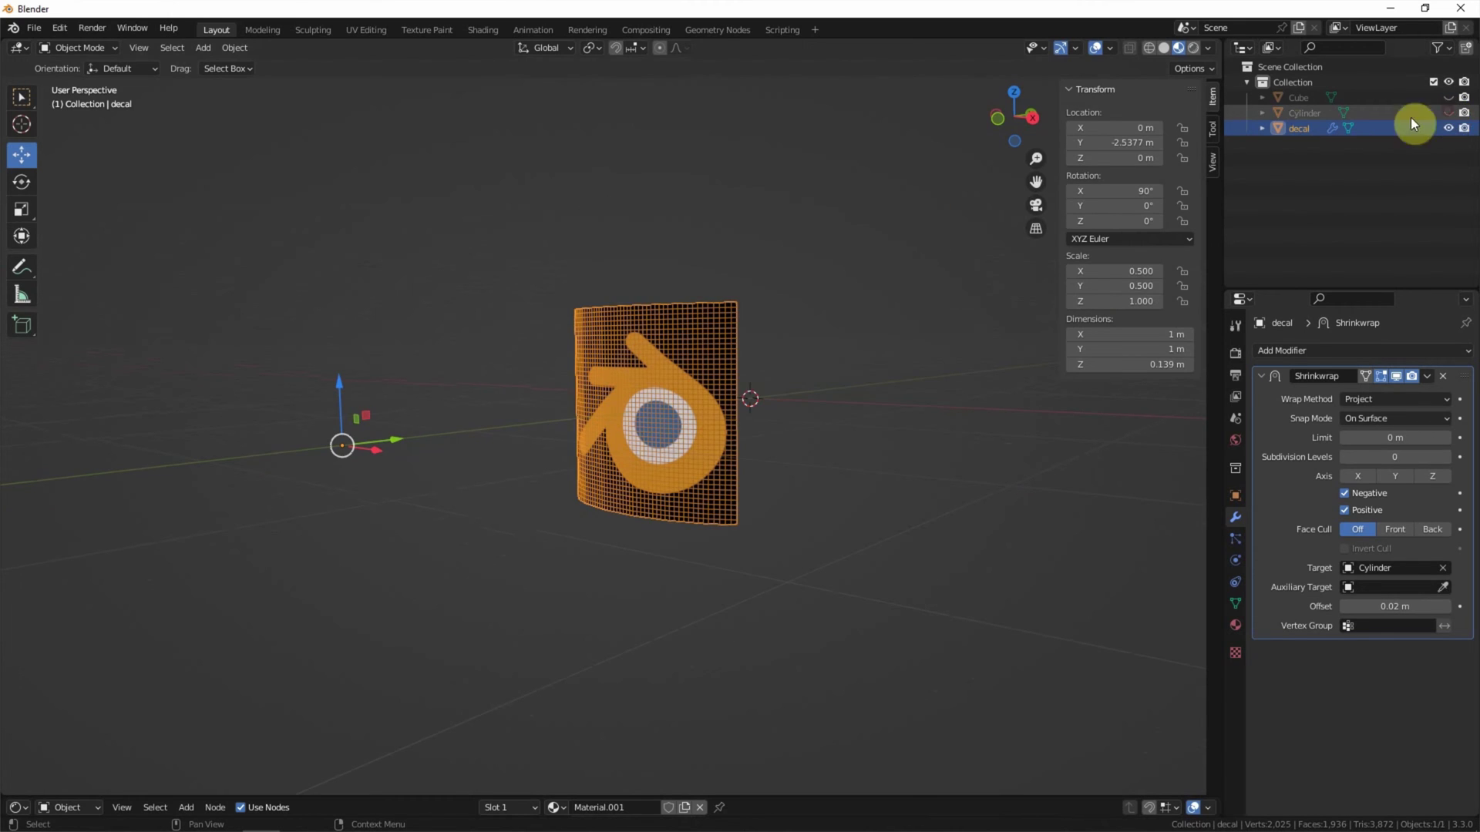
{"action": "left_click", "coordinate": [202, 49]}
{"action": "mouse_move", "coordinate": [299, 61]}
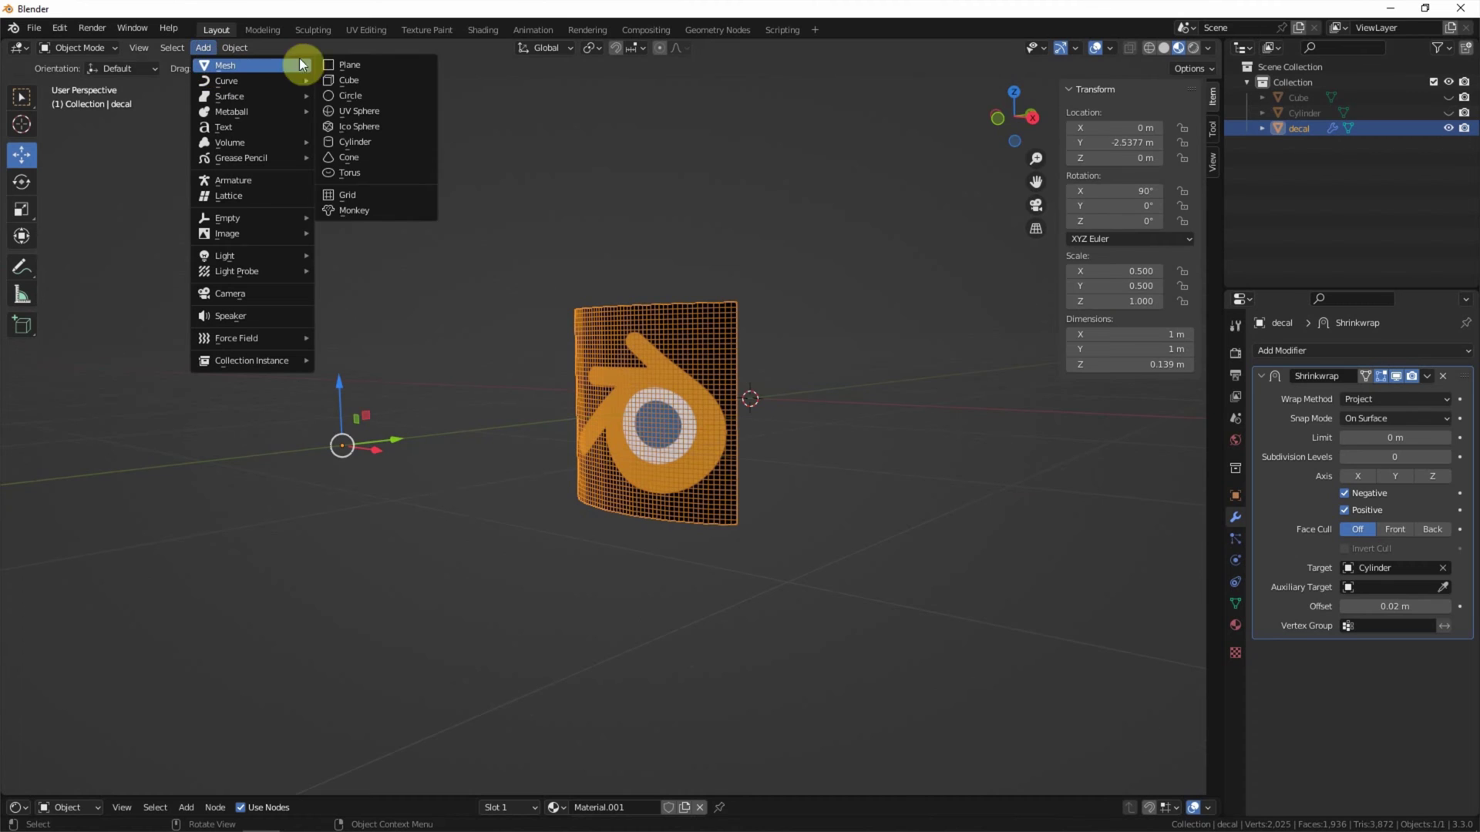
{"action": "left_click", "coordinate": [350, 157]}
{"action": "key", "text": "s"}
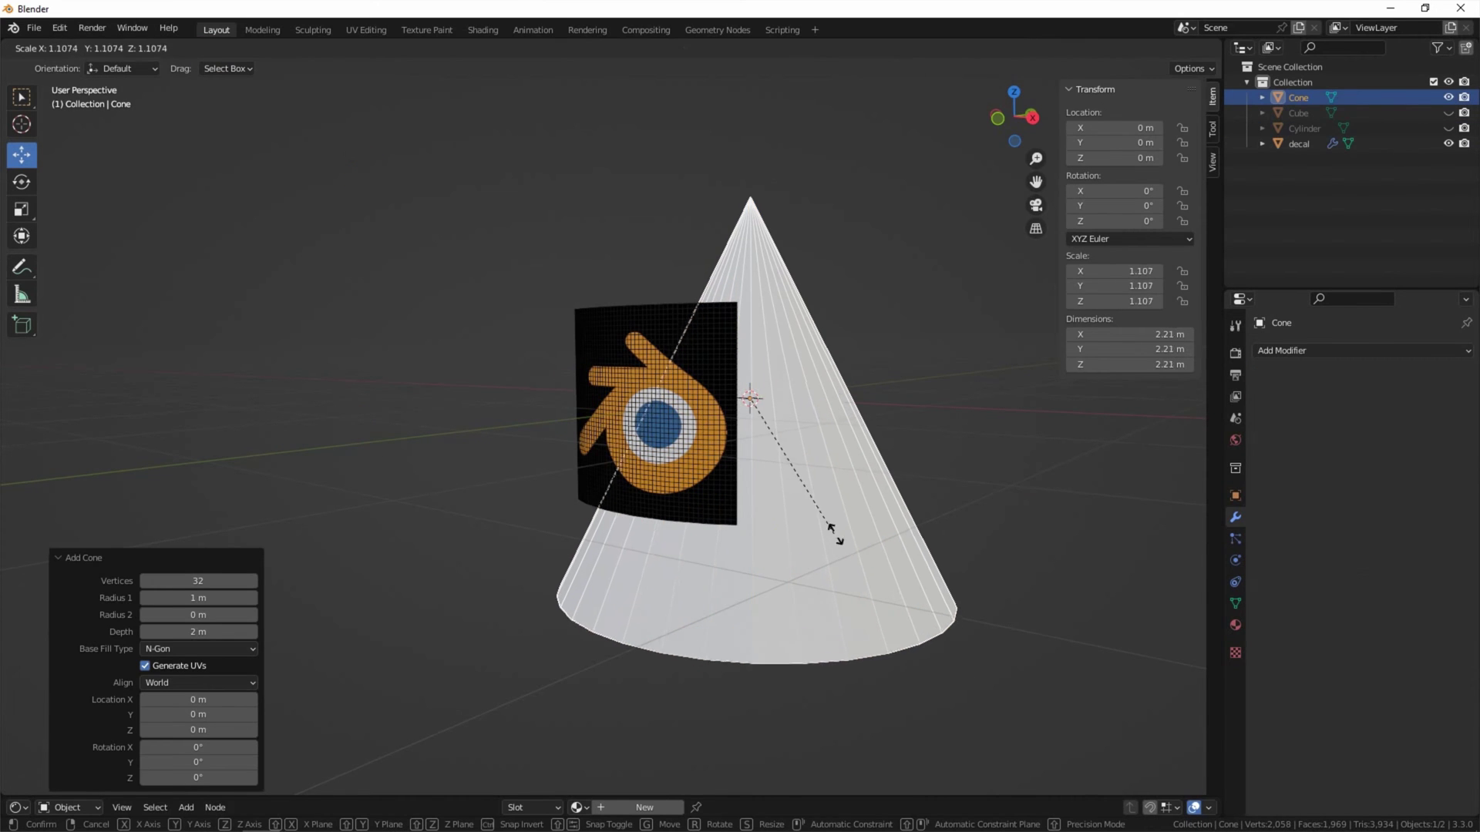
{"action": "left_click", "coordinate": [932, 535]}
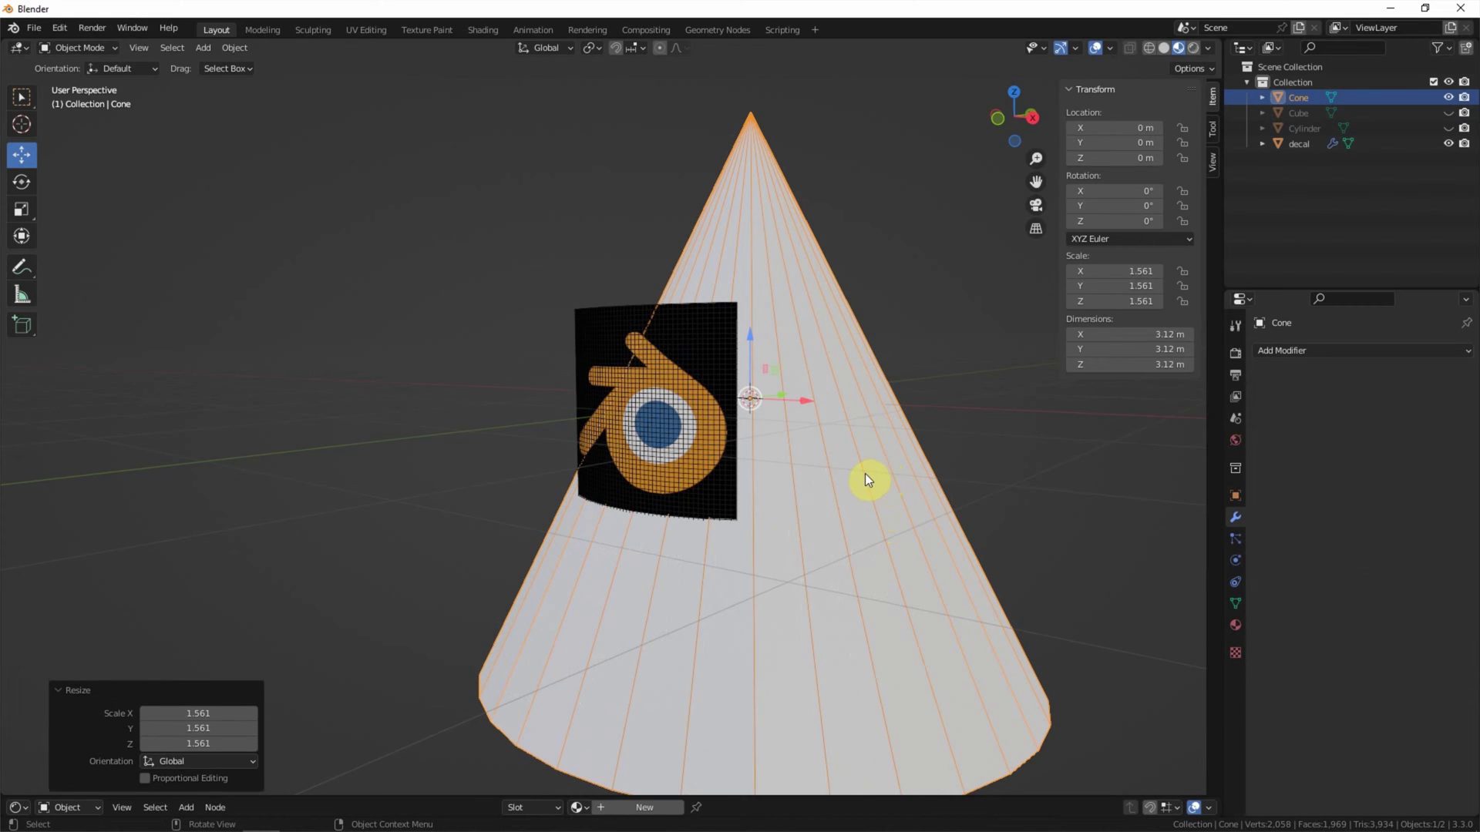
- Change the target of the decal's Shrinkwrap modifier to Cone
{"action": "left_click", "coordinate": [601, 329]}
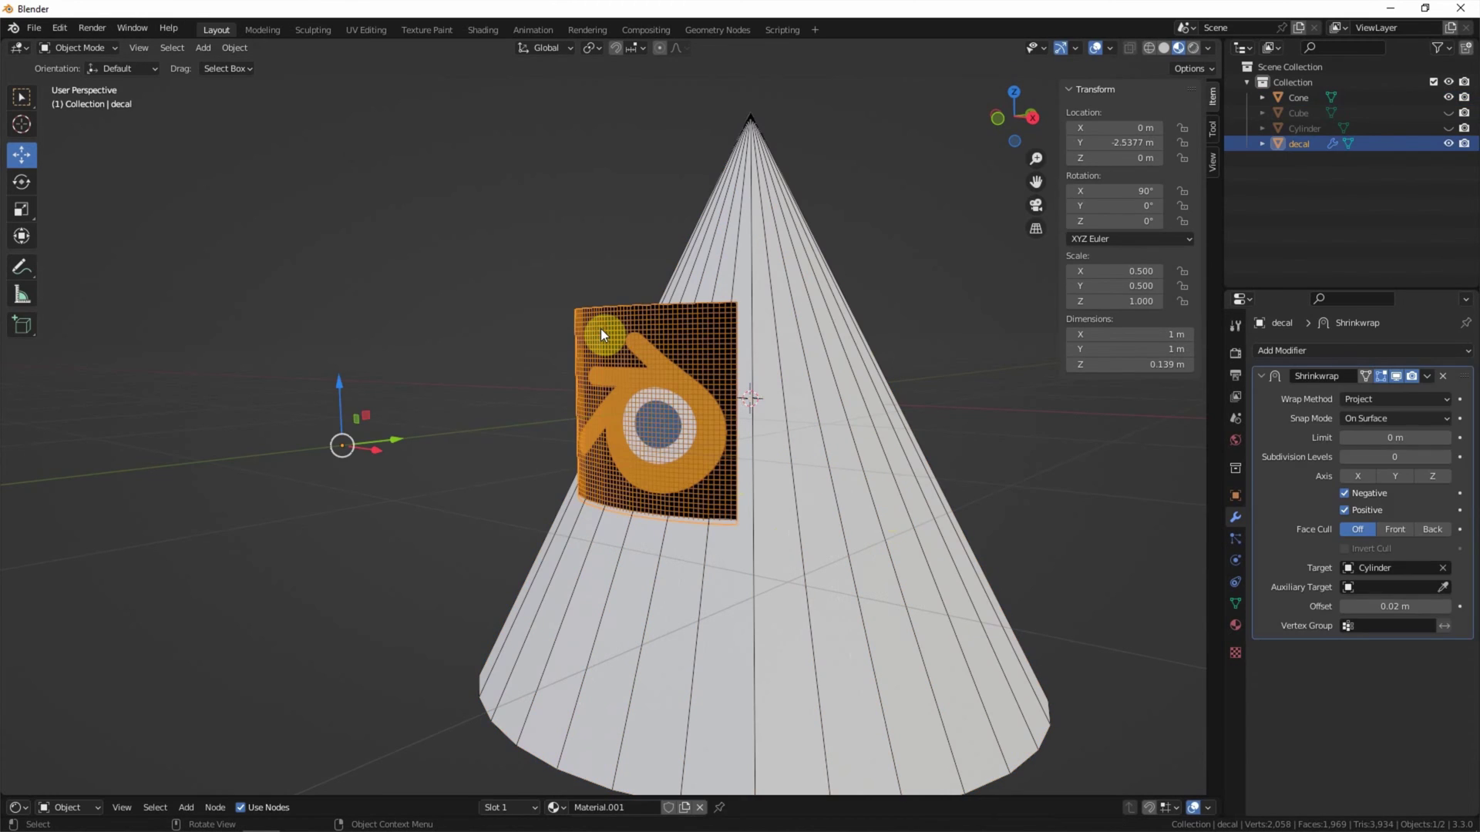
{"action": "left_click", "coordinate": [1403, 568]}
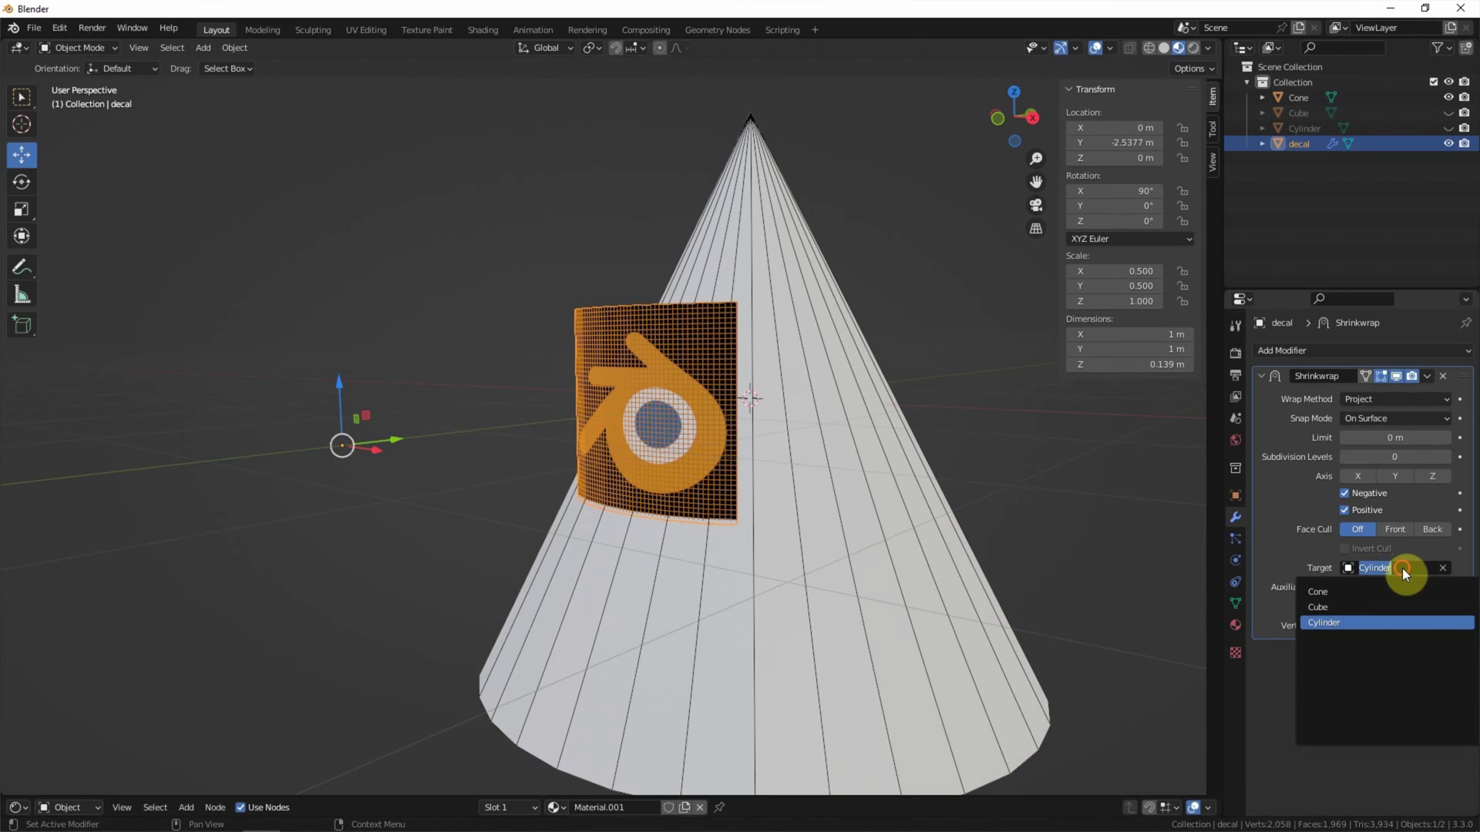
{"action": "left_click", "coordinate": [1362, 591]}
{"action": "mouse_move", "coordinate": [988, 484]}
{"action": "middle_mouse_down"}
{"action": "mouse_move", "coordinate": [974, 456]}
{"action": "mouse_move", "coordinate": [1024, 493]}
{"action": "mouse_move", "coordinate": [1004, 478]}
{"action": "middle_mouse_up"}
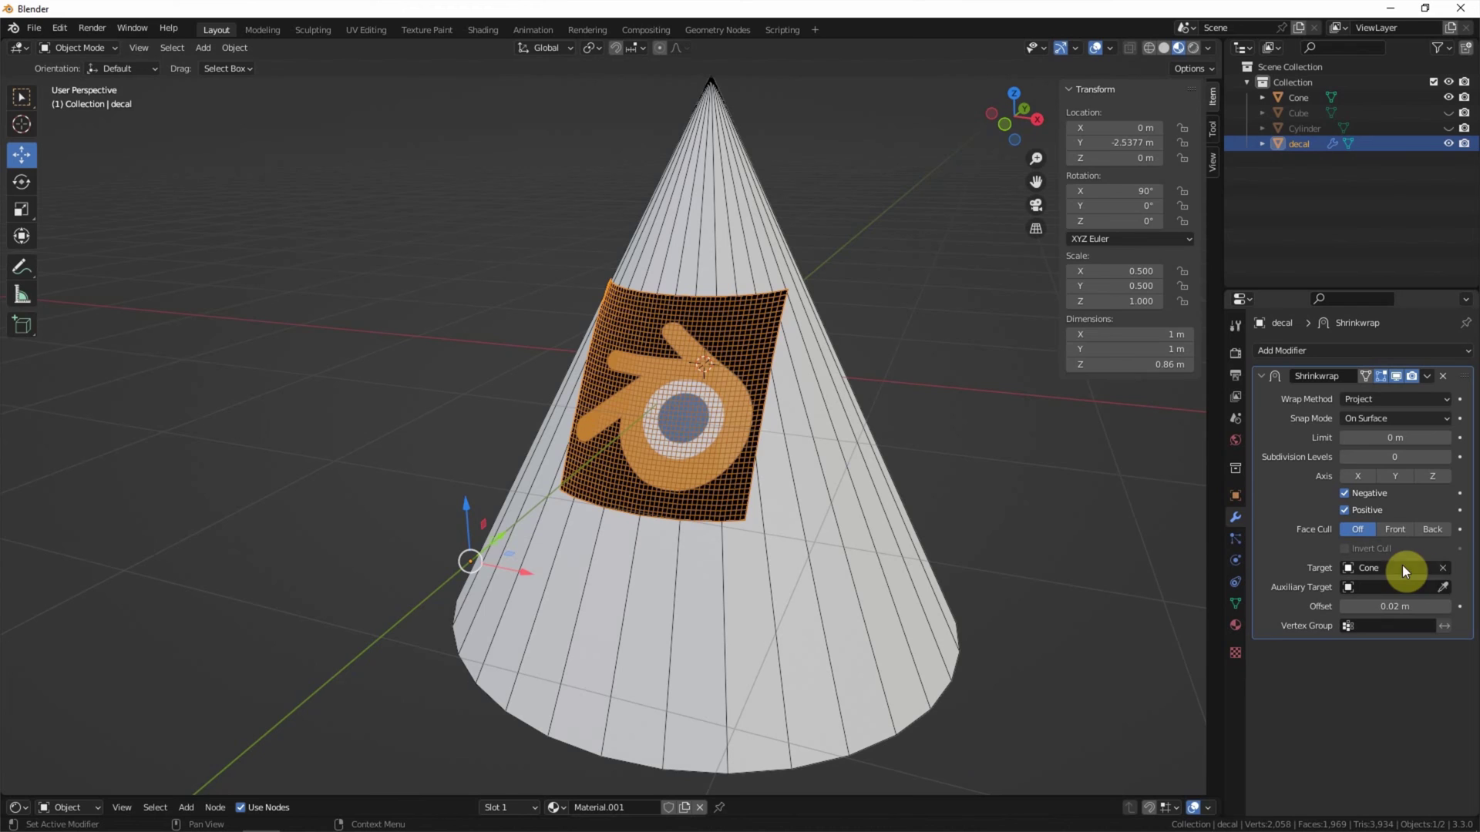
- Clear the Shrinkwrap target and tilt the decal in the right side view to about 60.5° about X, matching the cone's slope
{"action": "left_click", "coordinate": [1442, 568]}
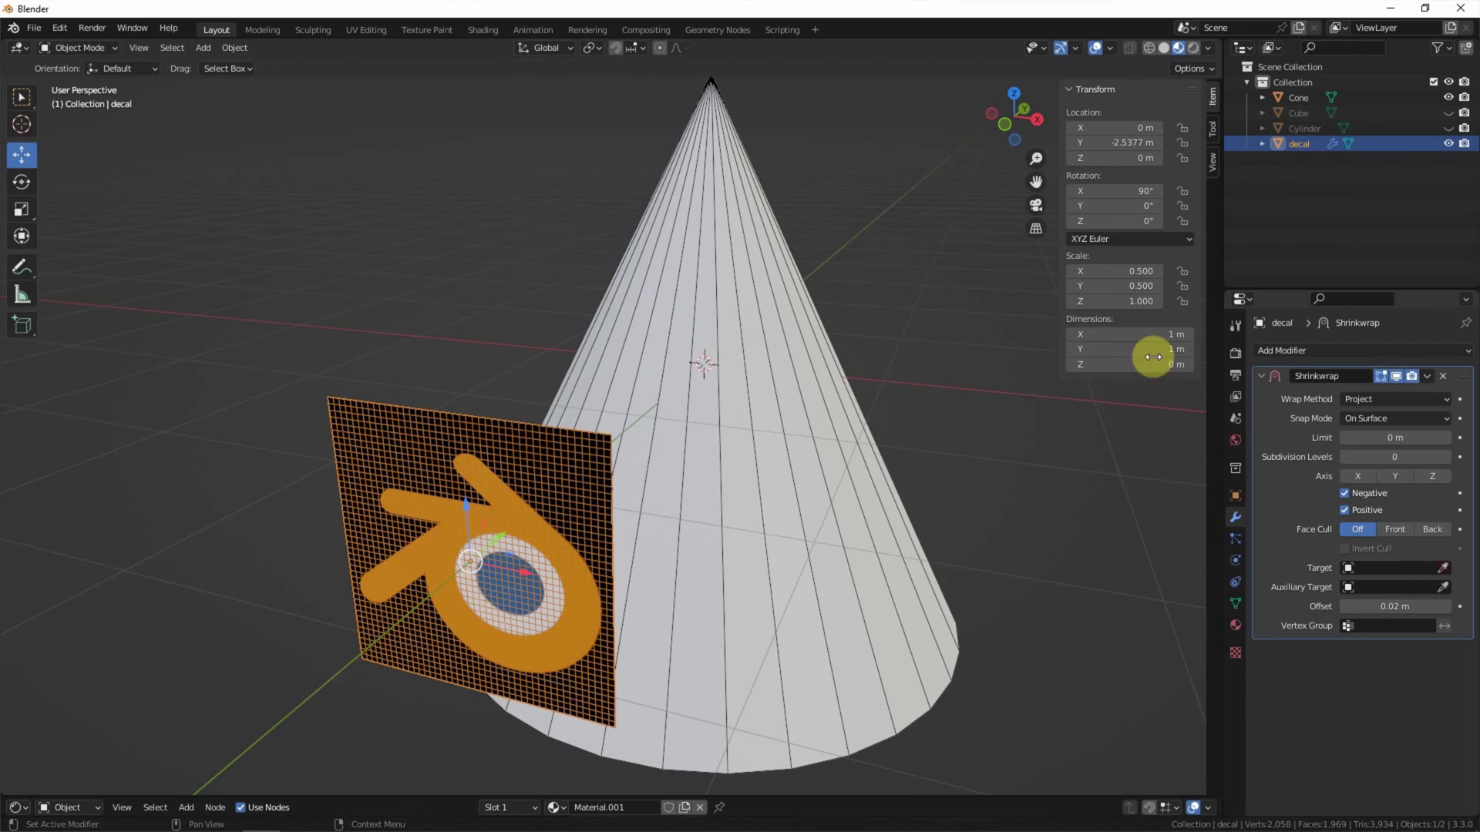
{"action": "left_click", "coordinate": [1037, 118]}
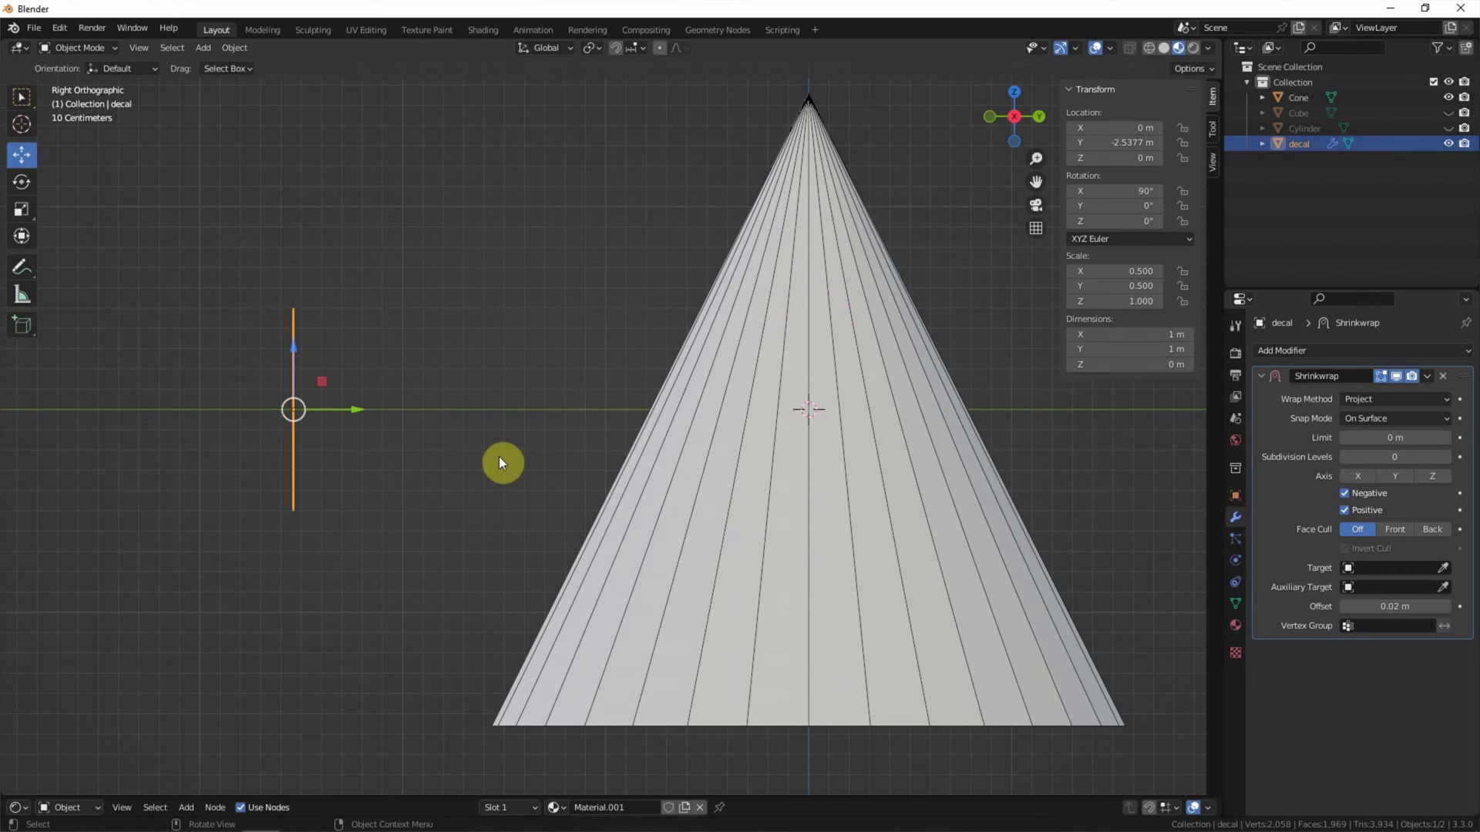
{"action": "key", "text": "r"}
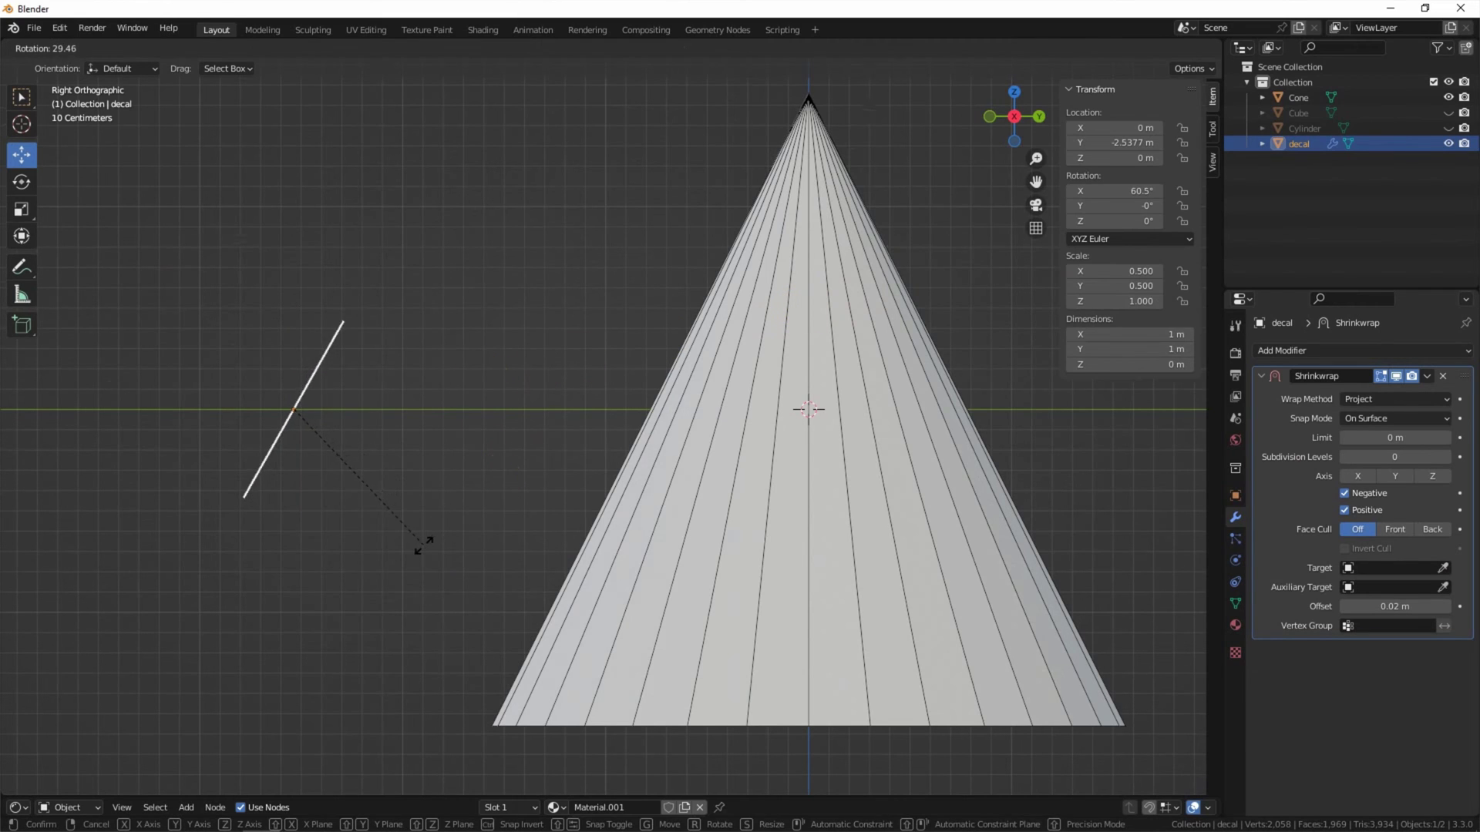
{"action": "left_click", "coordinate": [423, 545]}
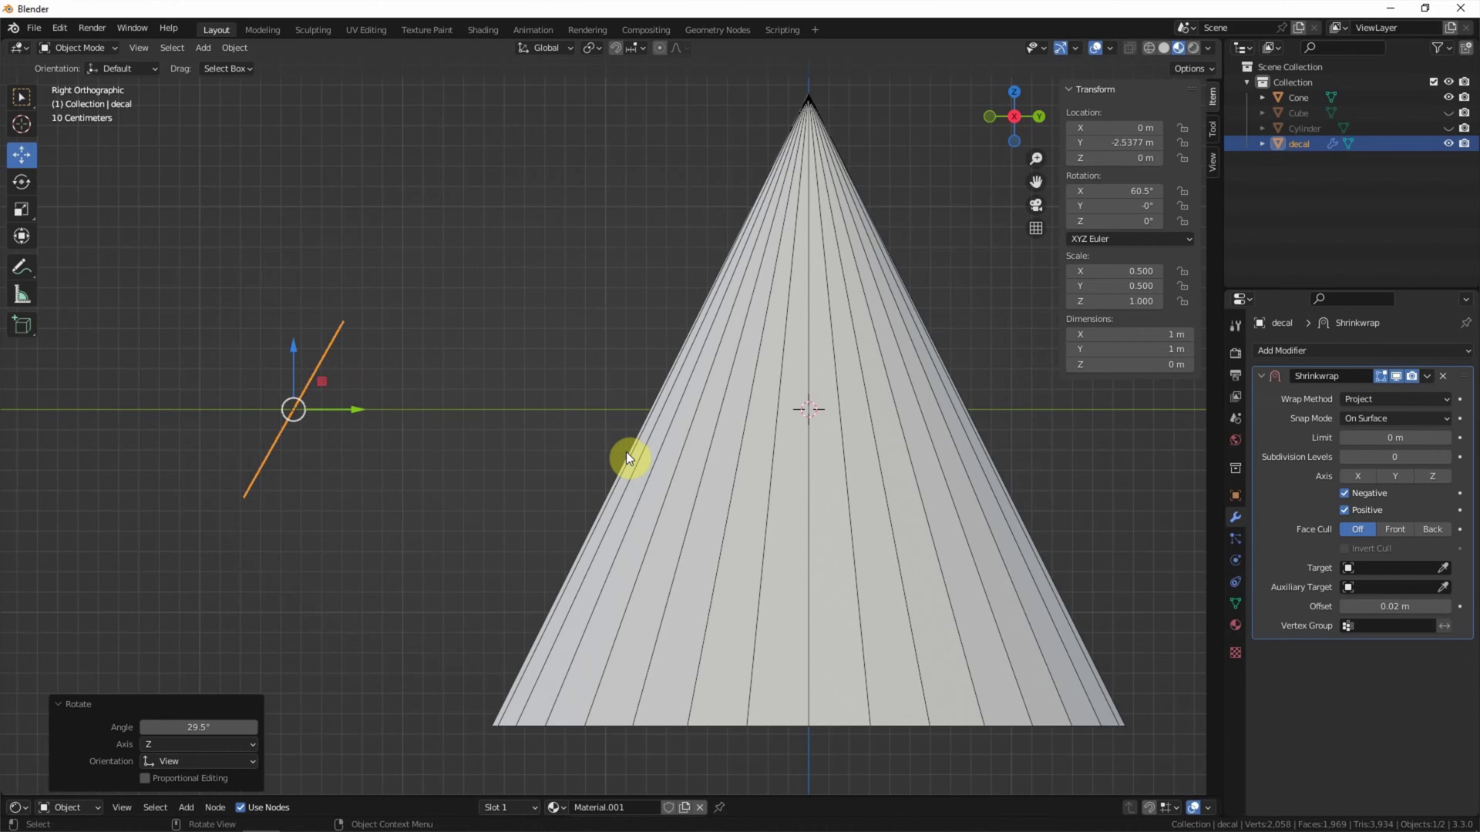
- Set the Shrinkwrap target back to Cone and raise the decal about 0.55 m along Z
{"action": "left_click", "coordinate": [1368, 568]}
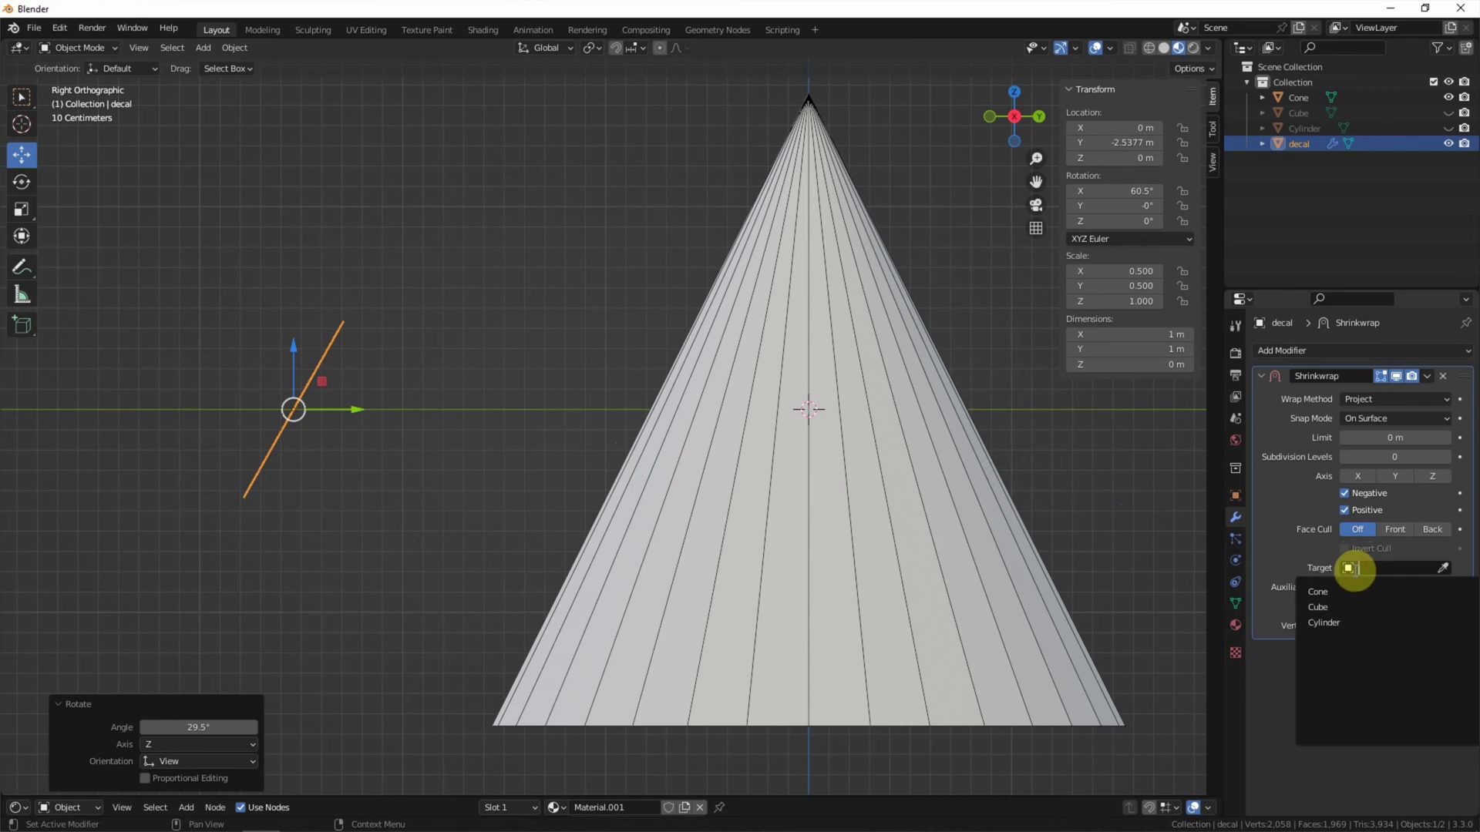
{"action": "left_click", "coordinate": [1340, 595]}
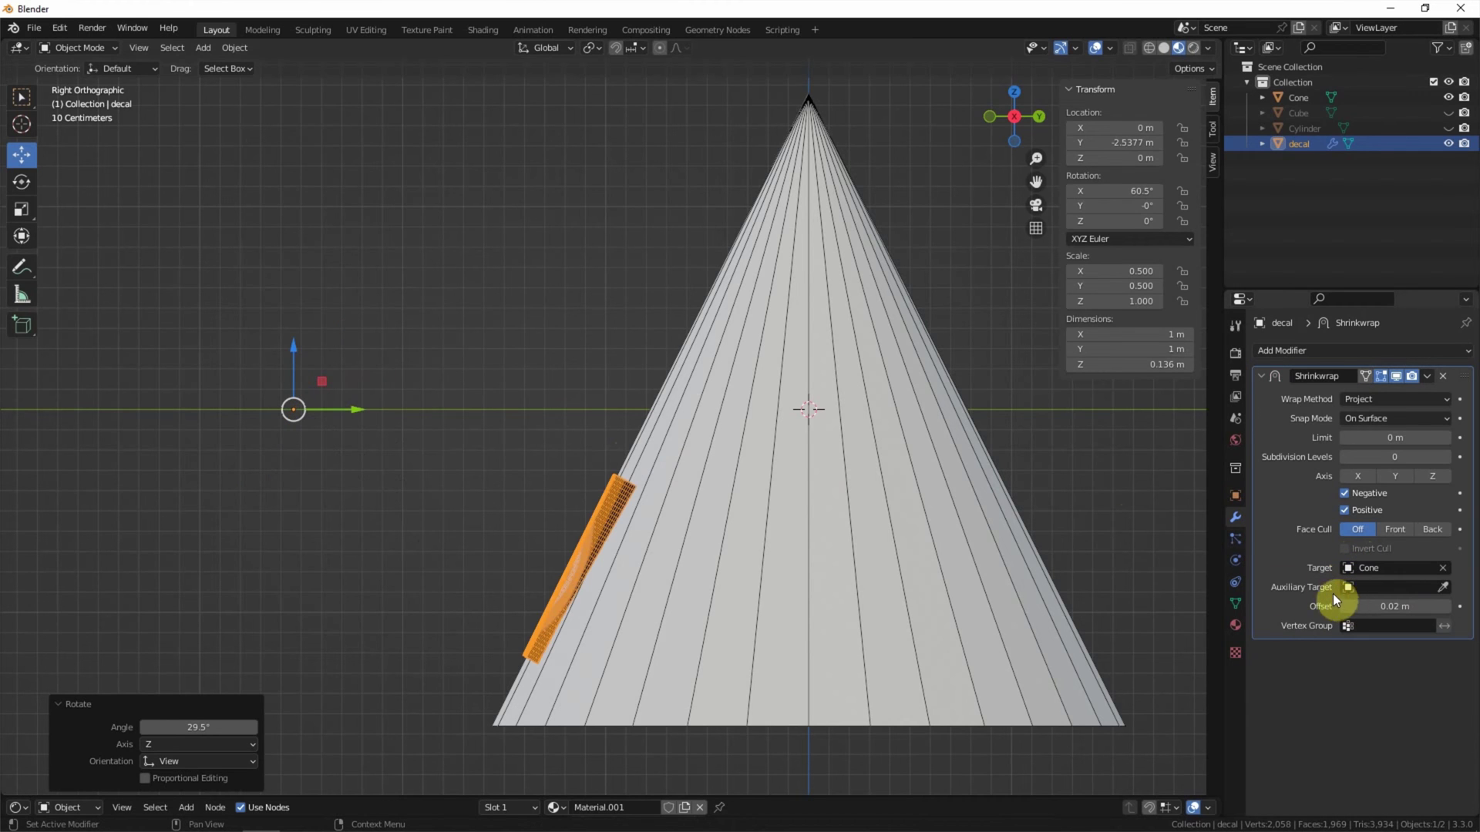
{"action": "middle_click_drag", "start_coordinate": [423, 456], "coordinate": [667, 408]}
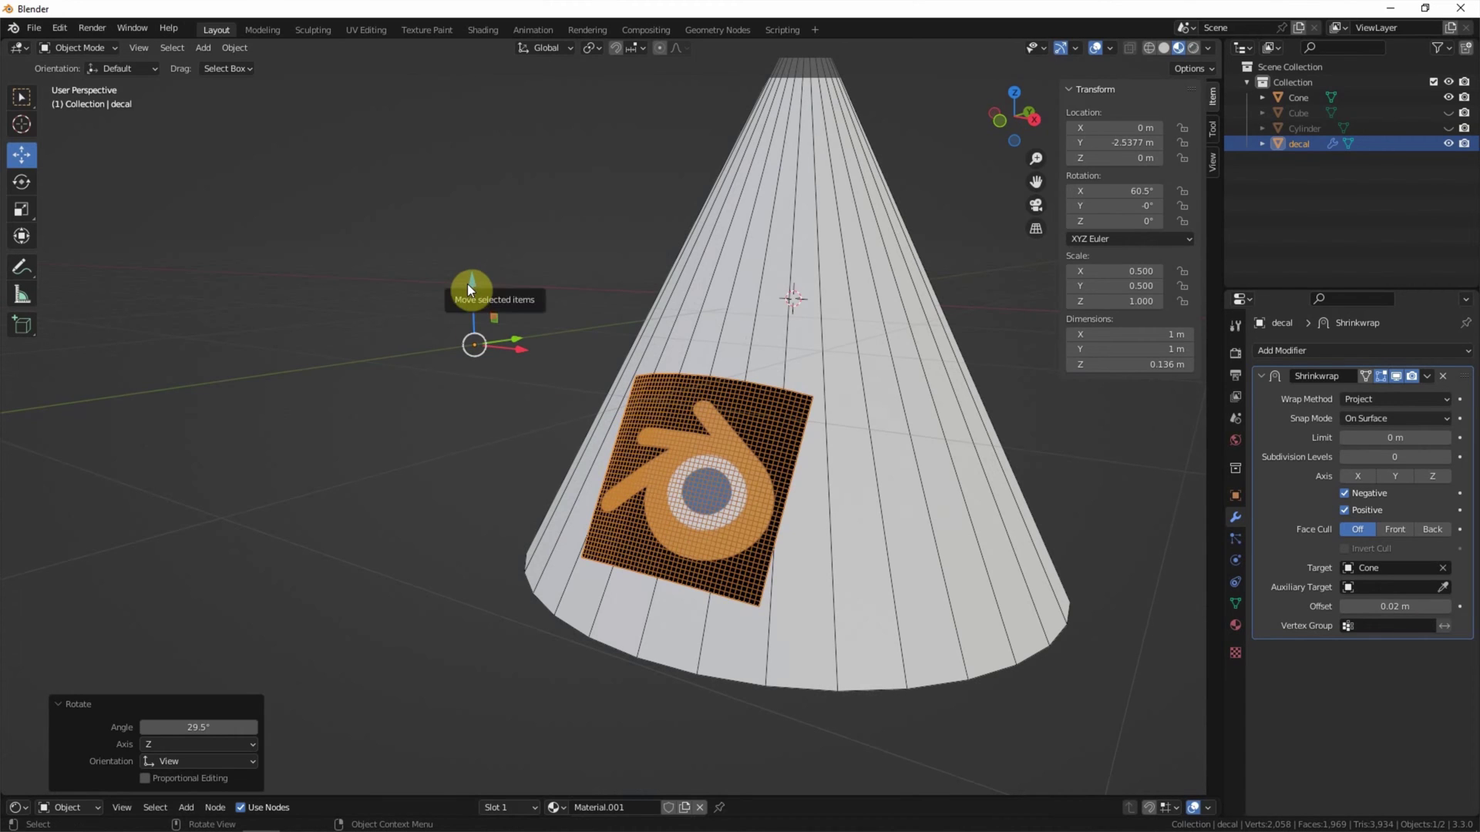
{"action": "left_click_drag", "start_coordinate": [471, 286], "coordinate": [555, 108]}
{"action": "middle_click_drag", "start_coordinate": [617, 231], "coordinate": [780, 312]}
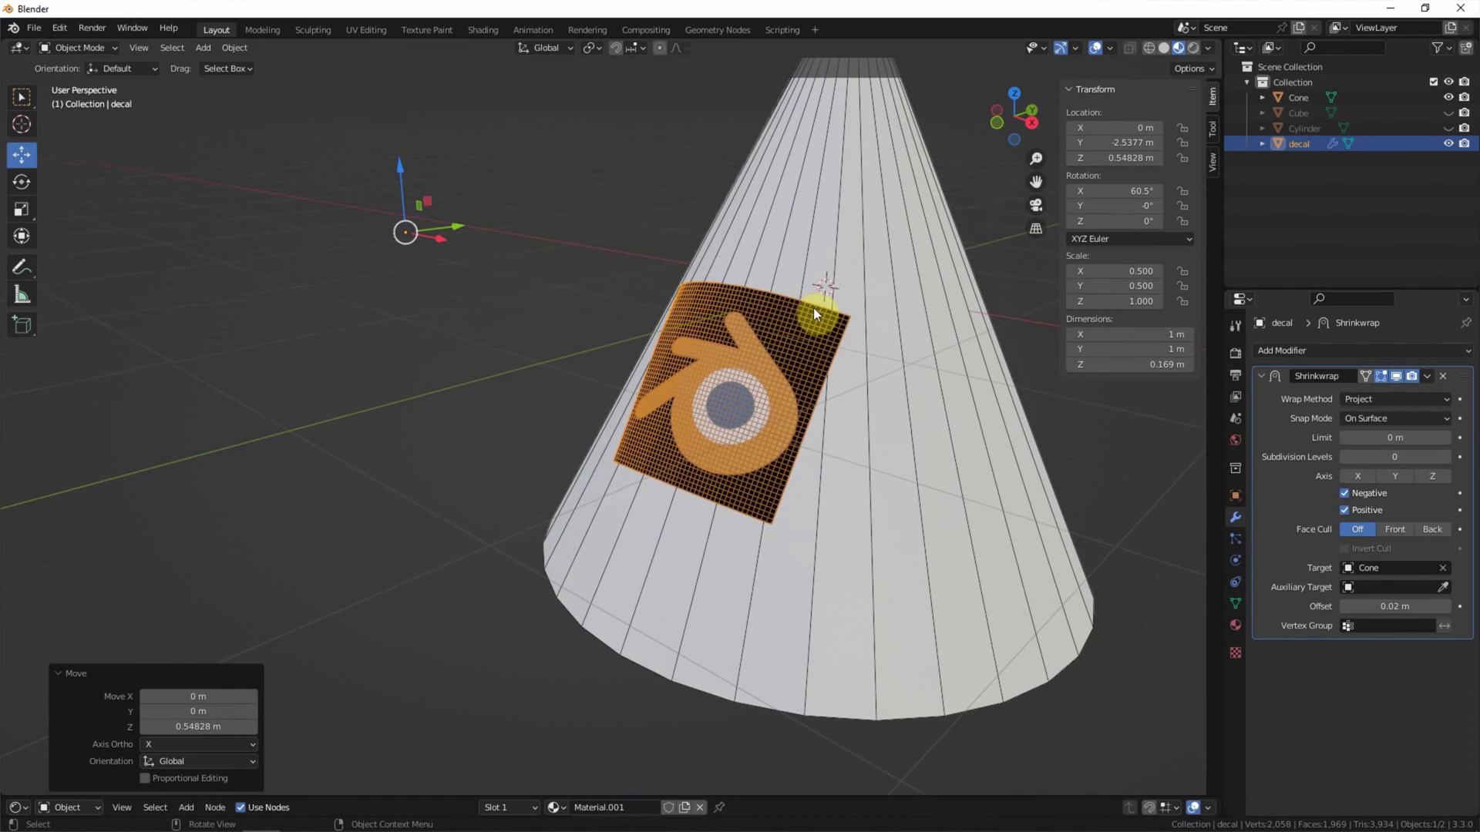
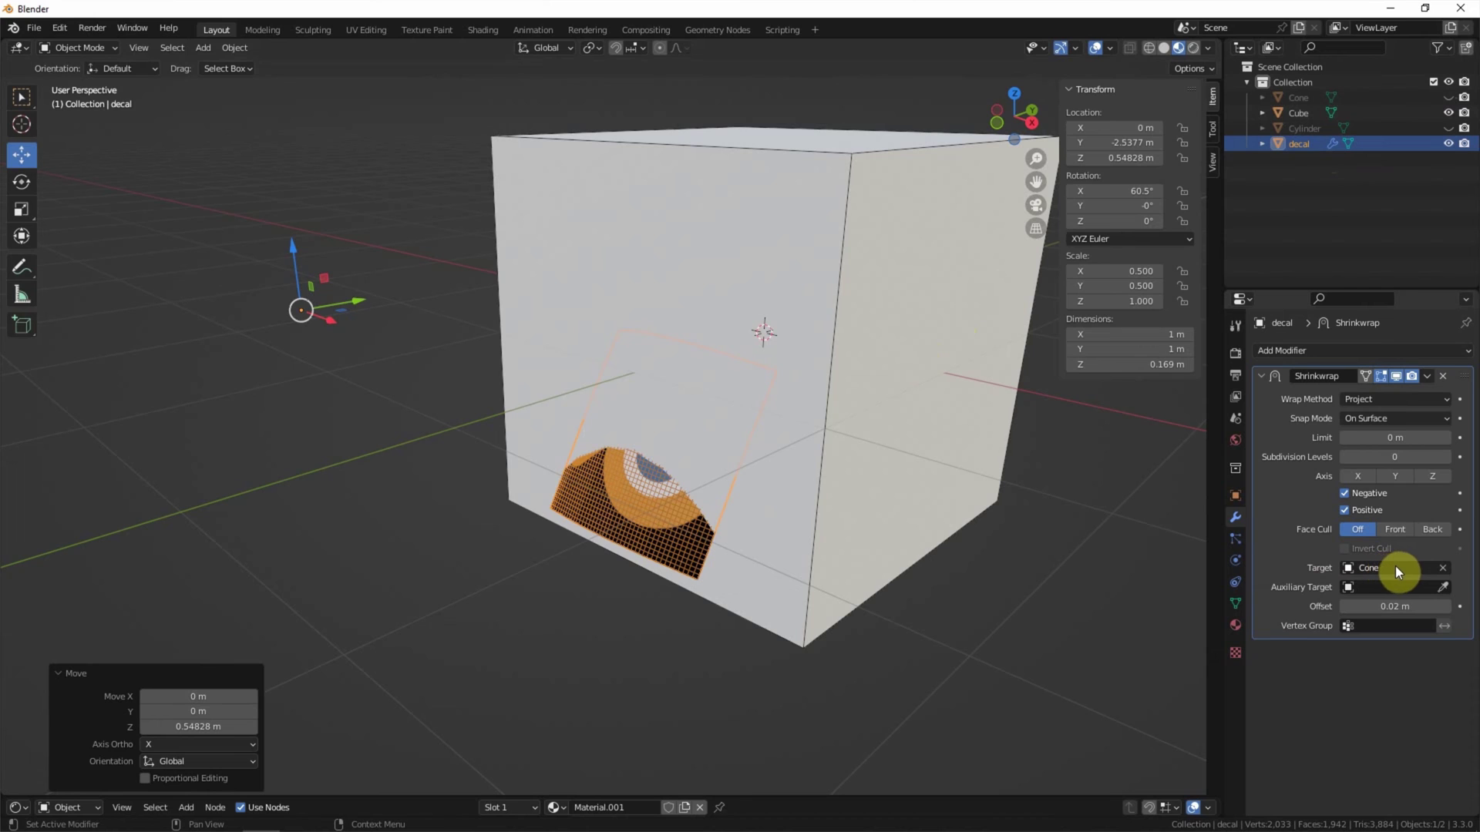
- Clear the Shrinkwrap target and move the decal in the right side view beside the cube's upper edge, about Y -1.12 m, Z 1.03 m
{"action": "left_click", "coordinate": [1443, 569]}
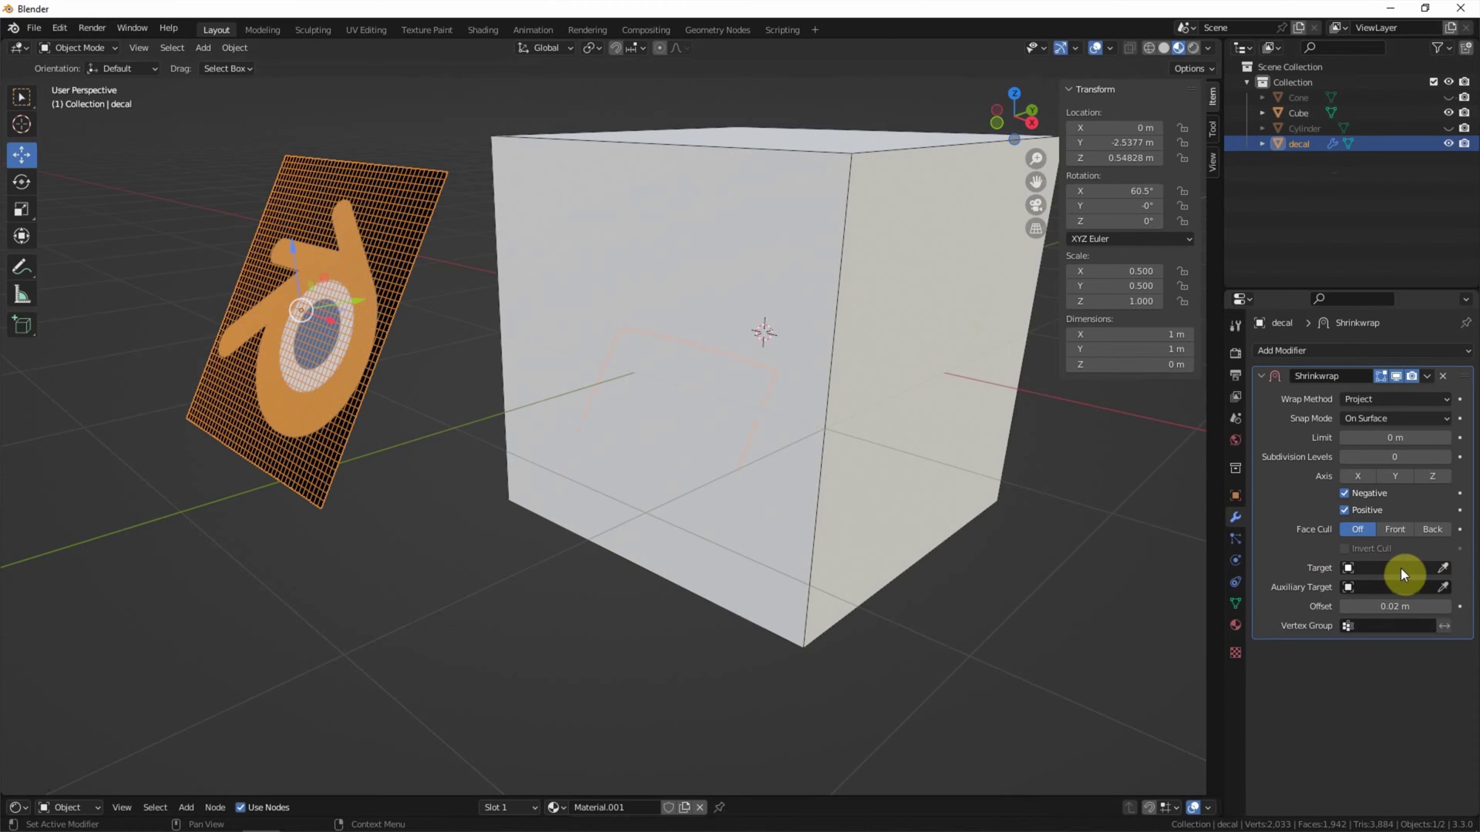
{"action": "left_click", "coordinate": [1033, 123]}
{"action": "left_click_drag", "start_coordinate": [319, 222], "coordinate": [611, 121]}
{"action": "middle_click_drag", "start_coordinate": [689, 251], "coordinate": [692, 311], "text": "shift"}
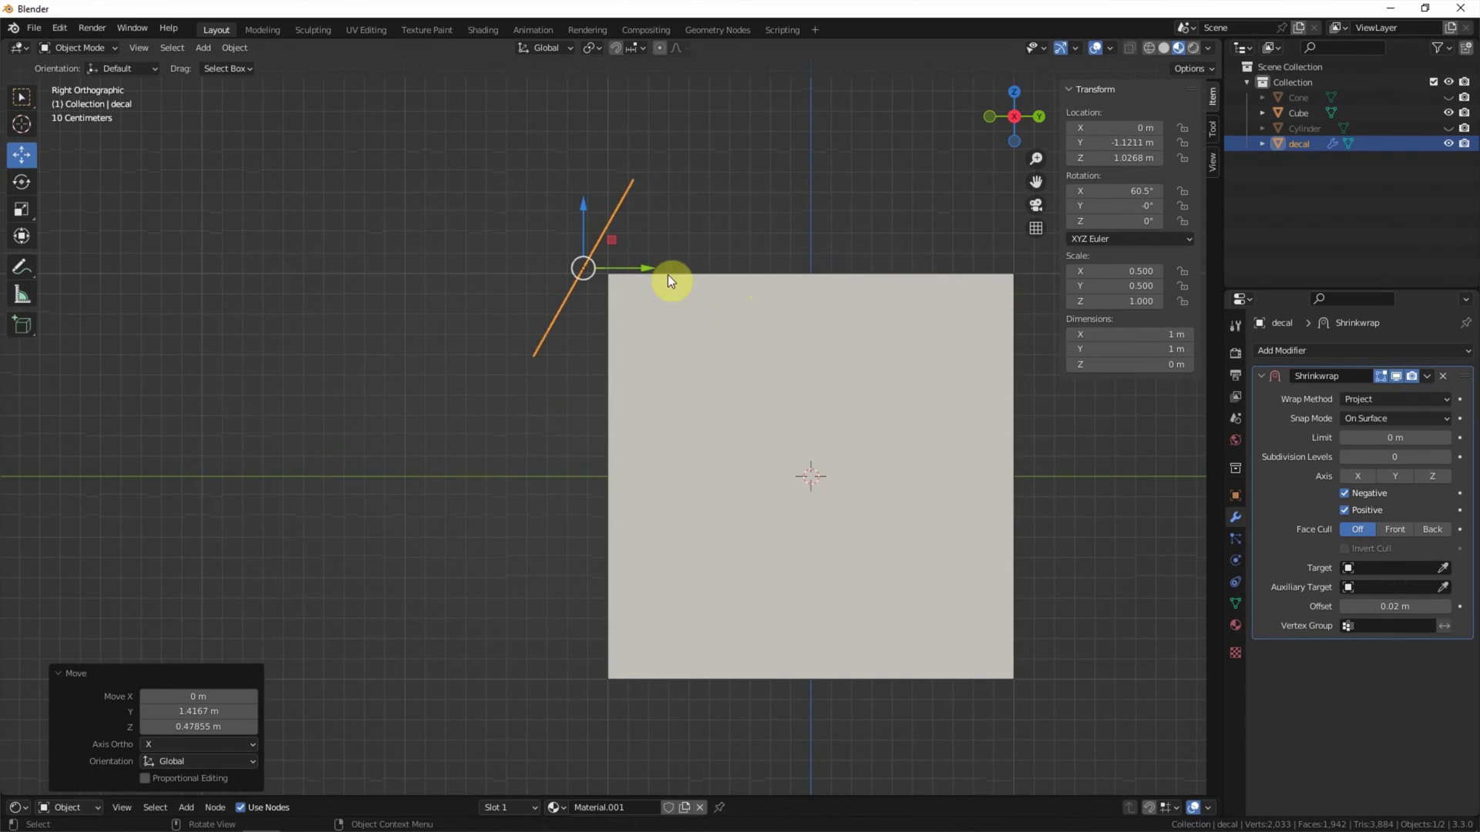
- Tilt the decal to about 49.6° about X and raise it slightly to about Z 1.06 m
{"action": "key", "text": "r"}
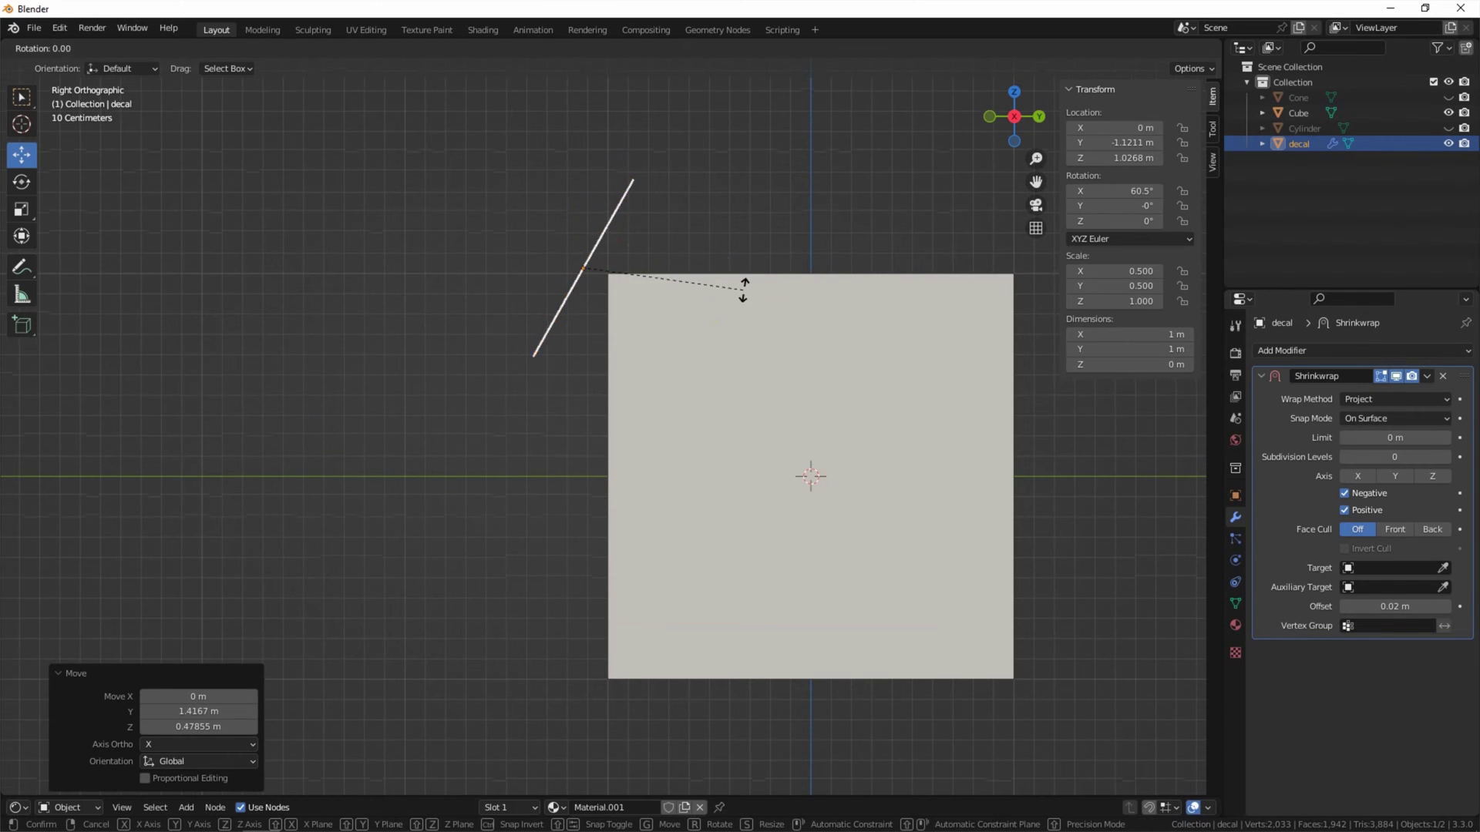
{"action": "left_click", "coordinate": [744, 322]}
{"action": "middle_click_drag", "start_coordinate": [493, 310], "coordinate": [567, 353]}
{"action": "left_click_drag", "start_coordinate": [622, 216], "coordinate": [649, 233]}
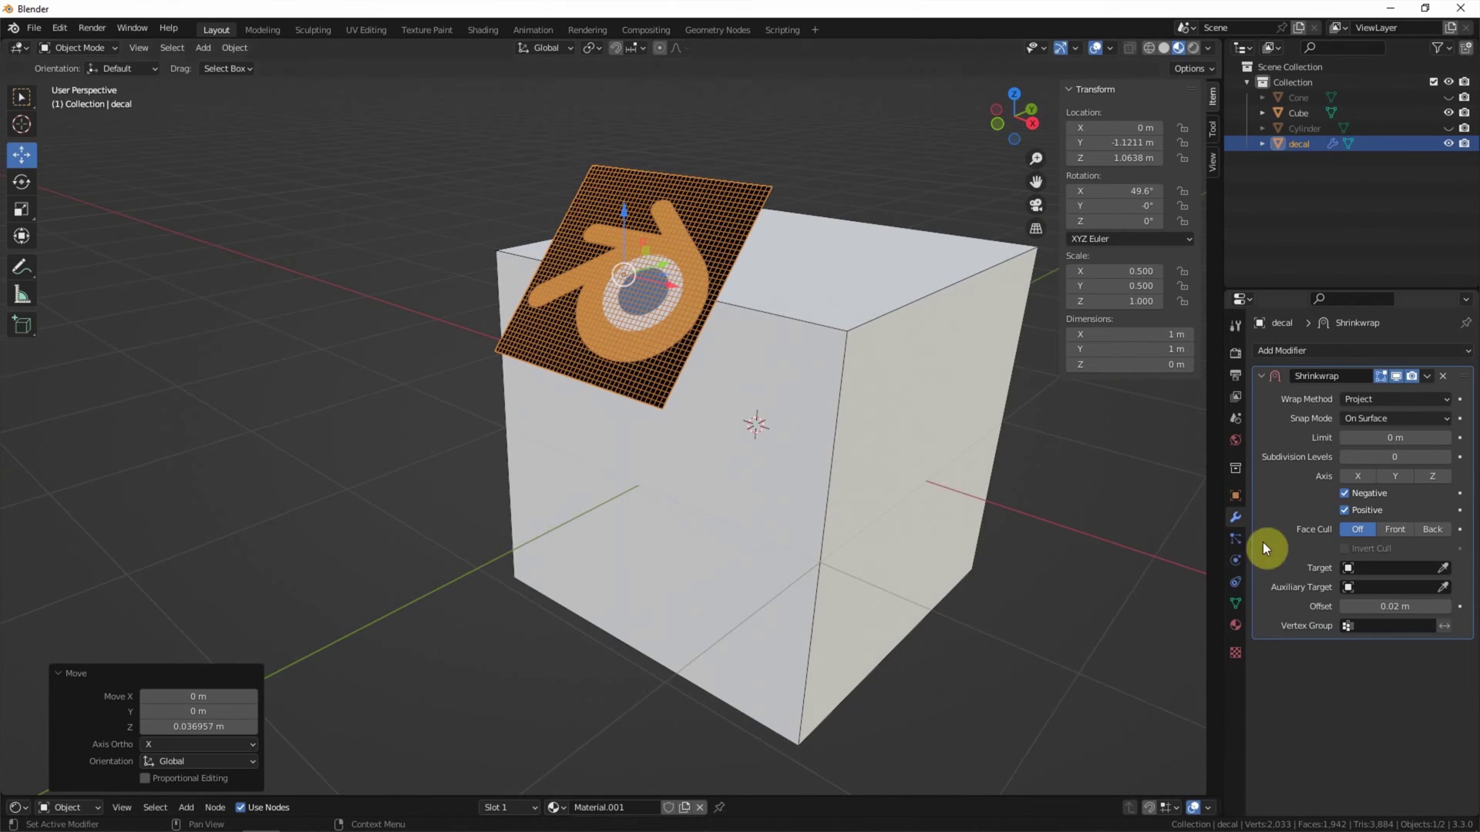
- Set the Shrinkwrap target to Cube and raise the decal about 0.13 m along Z, keeping it wrapped over the cube's edge
{"action": "left_click", "coordinate": [1360, 568]}
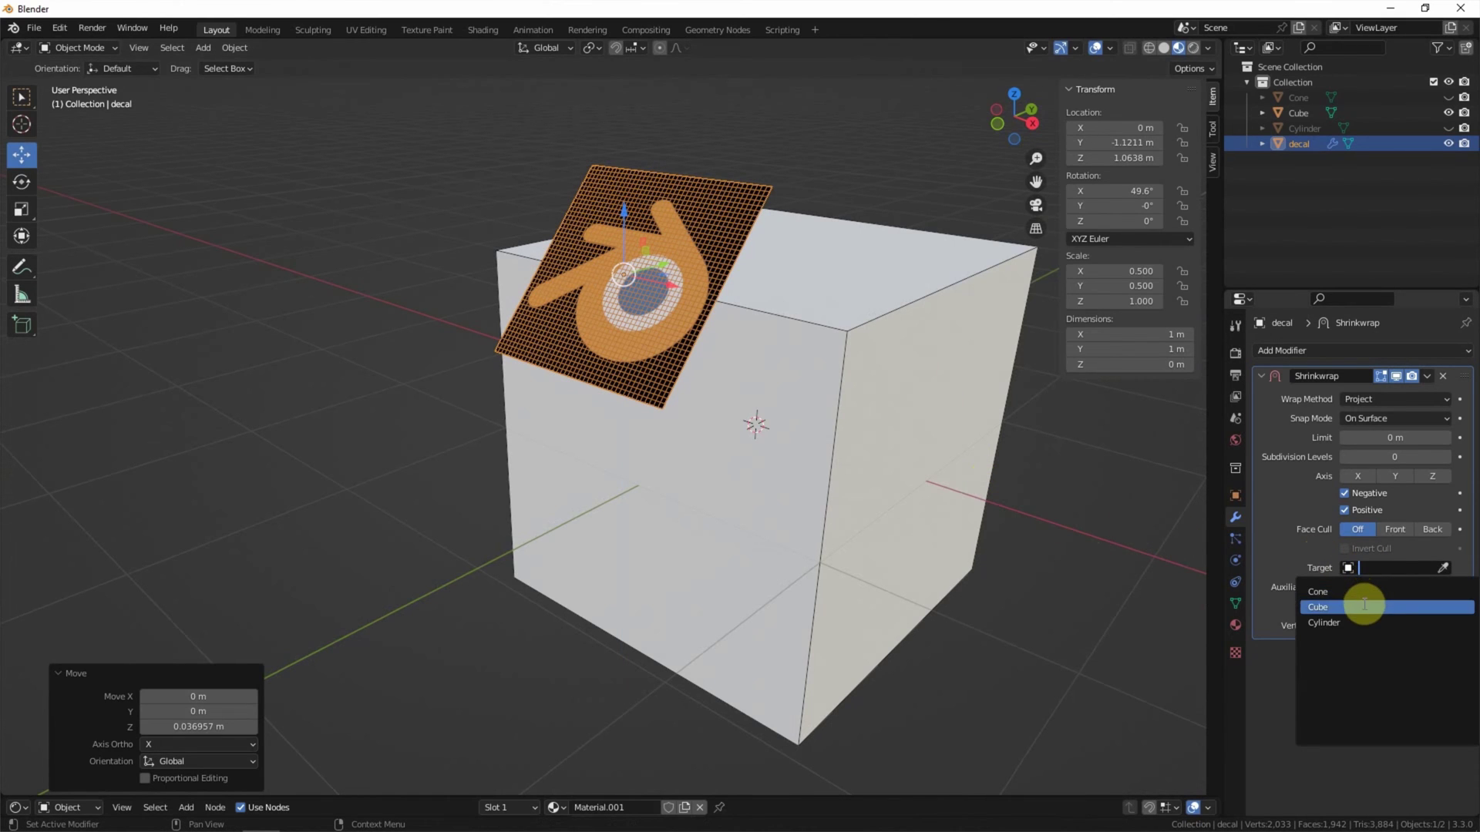
{"action": "left_click", "coordinate": [1366, 604]}
{"action": "middle_click_drag", "start_coordinate": [977, 479], "coordinate": [932, 367]}
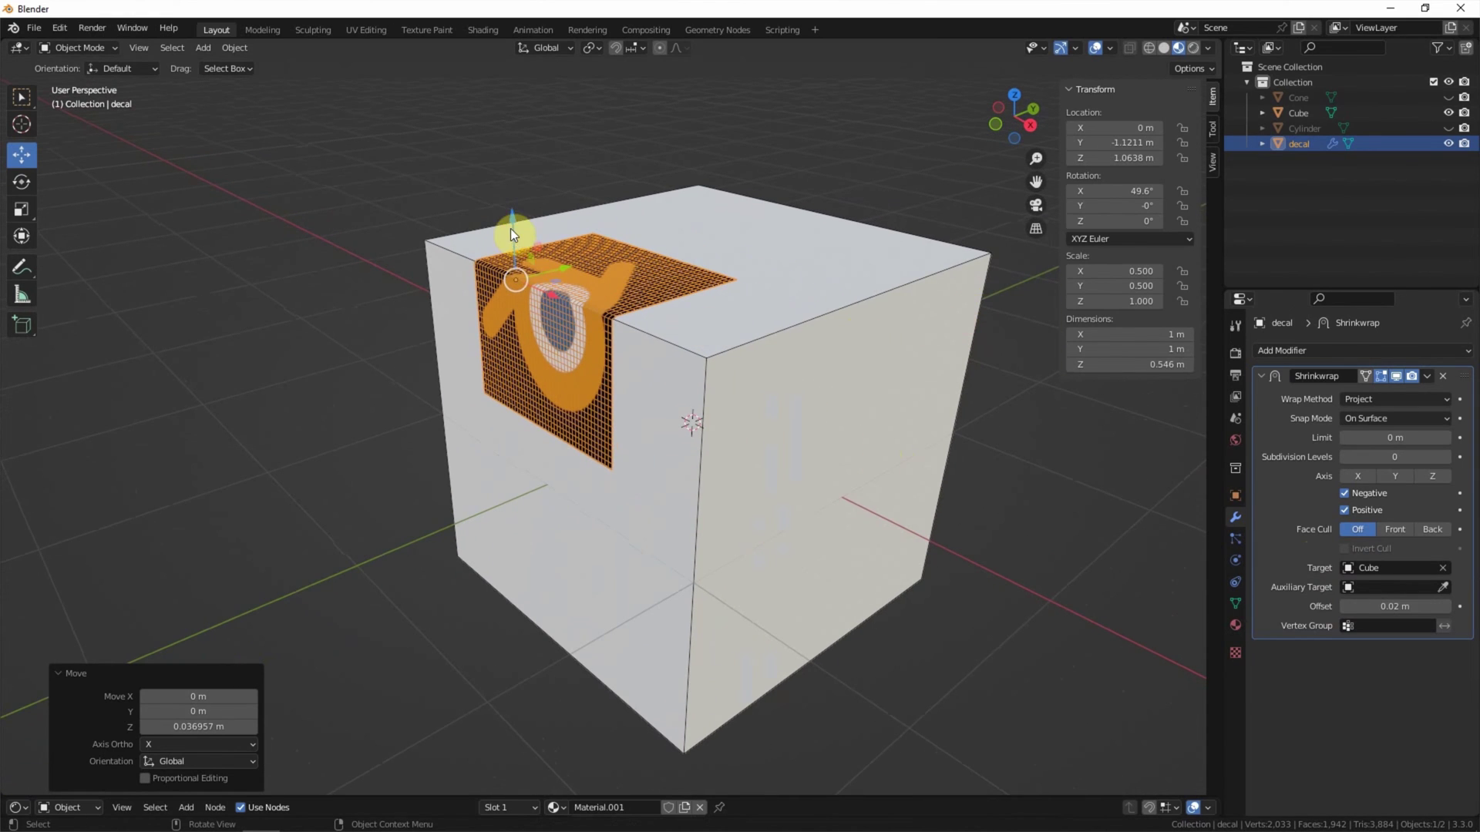
{"action": "left_click_drag", "start_coordinate": [512, 219], "coordinate": [532, 189]}
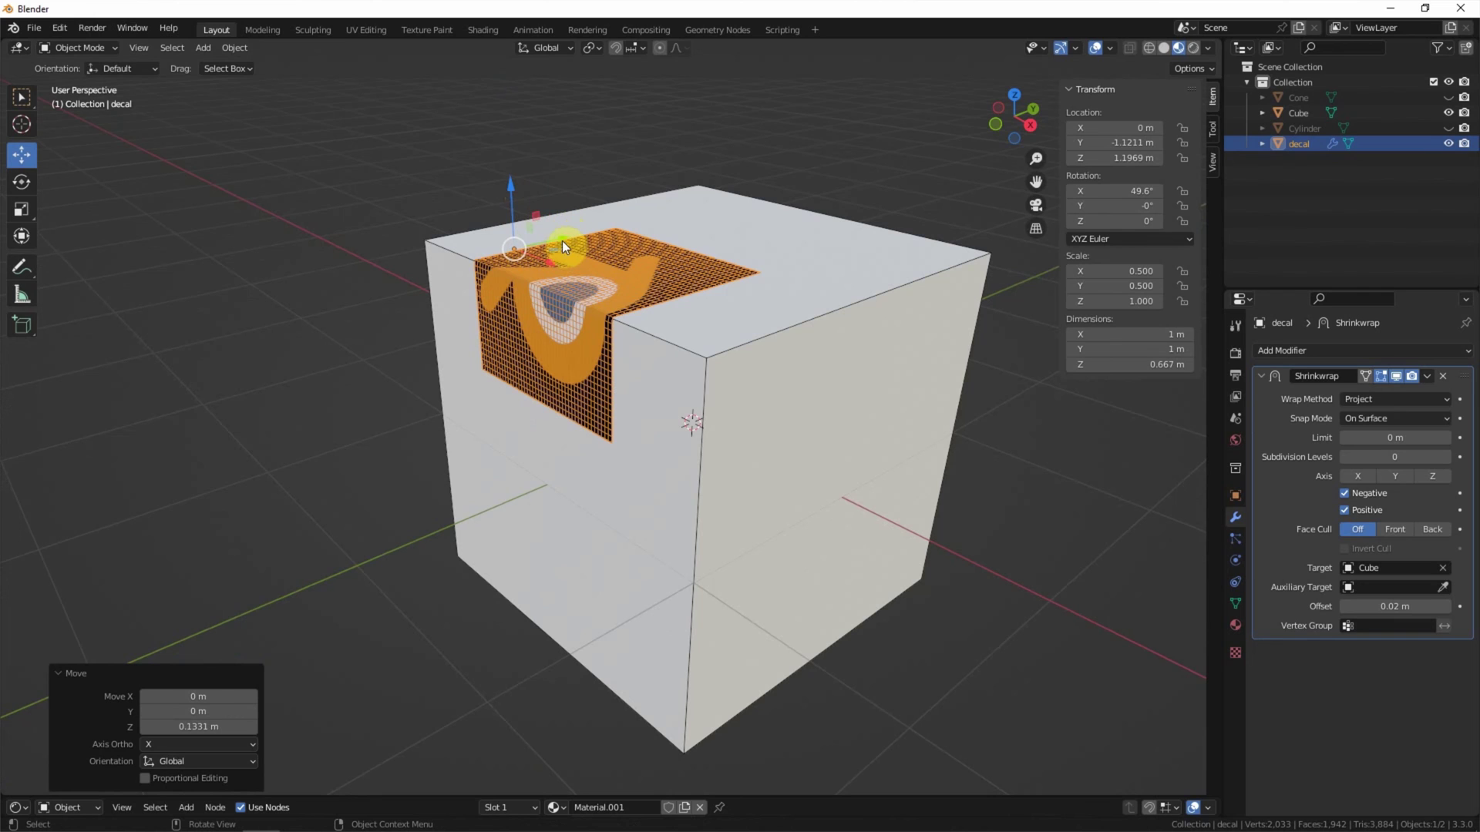
- Move the decal about -0.05 m along Y, to about Y -1.17 m, over the cube's upper edge
{"action": "mouse_move", "coordinate": [564, 247]}
{"action": "left_mouse_down"}
{"action": "mouse_move", "coordinate": [528, 247]}
{"action": "mouse_move", "coordinate": [555, 247]}
{"action": "left_mouse_up"}
{"action": "middle_click_drag", "start_coordinate": [709, 354], "coordinate": [733, 355]}
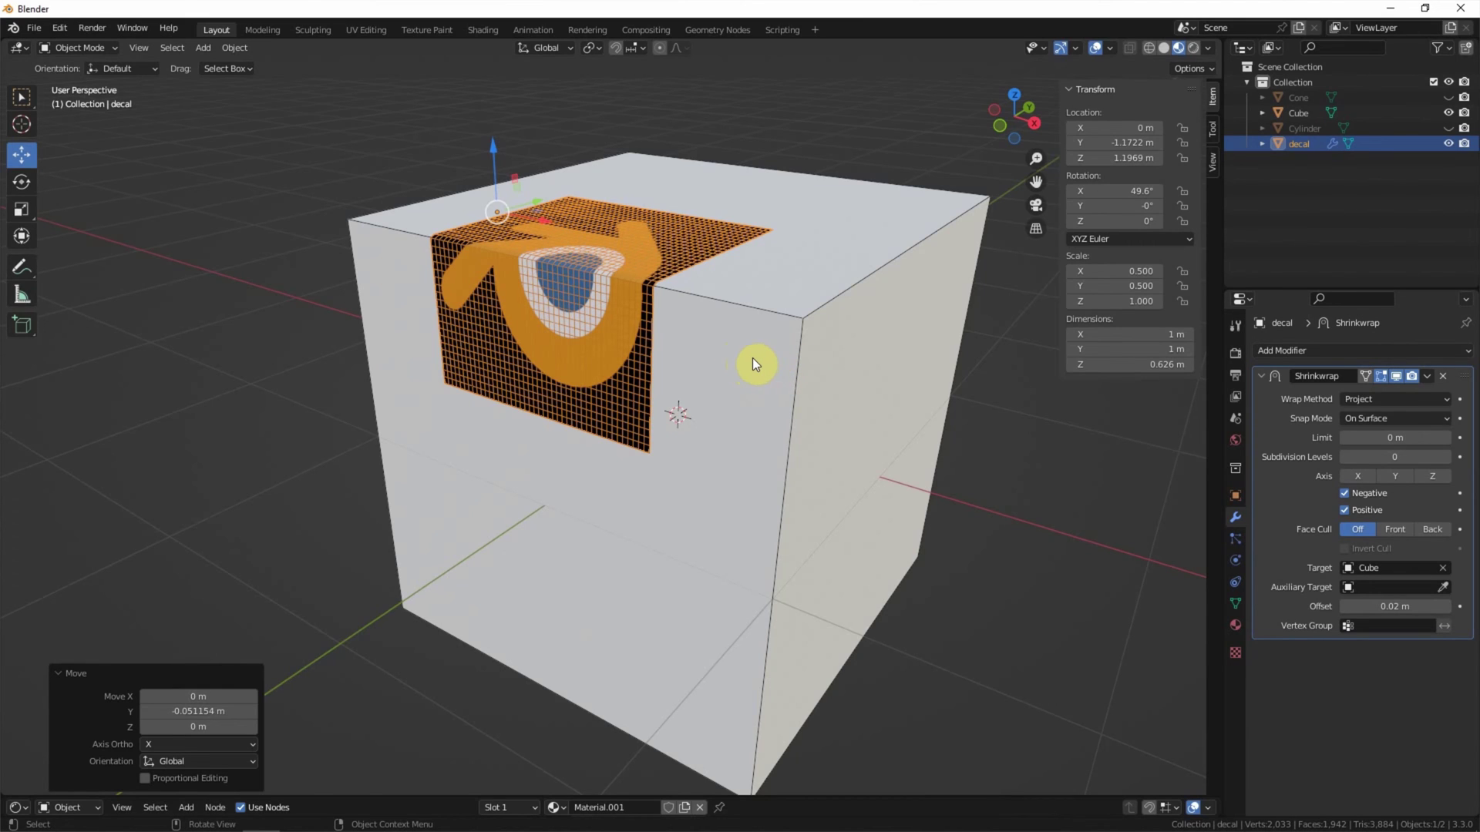
- Add a Bevel modifier to the Cube with an amount of 0.03 m and 7 segments
{"action": "left_click", "coordinate": [1298, 113]}
{"action": "left_click", "coordinate": [1278, 349]}
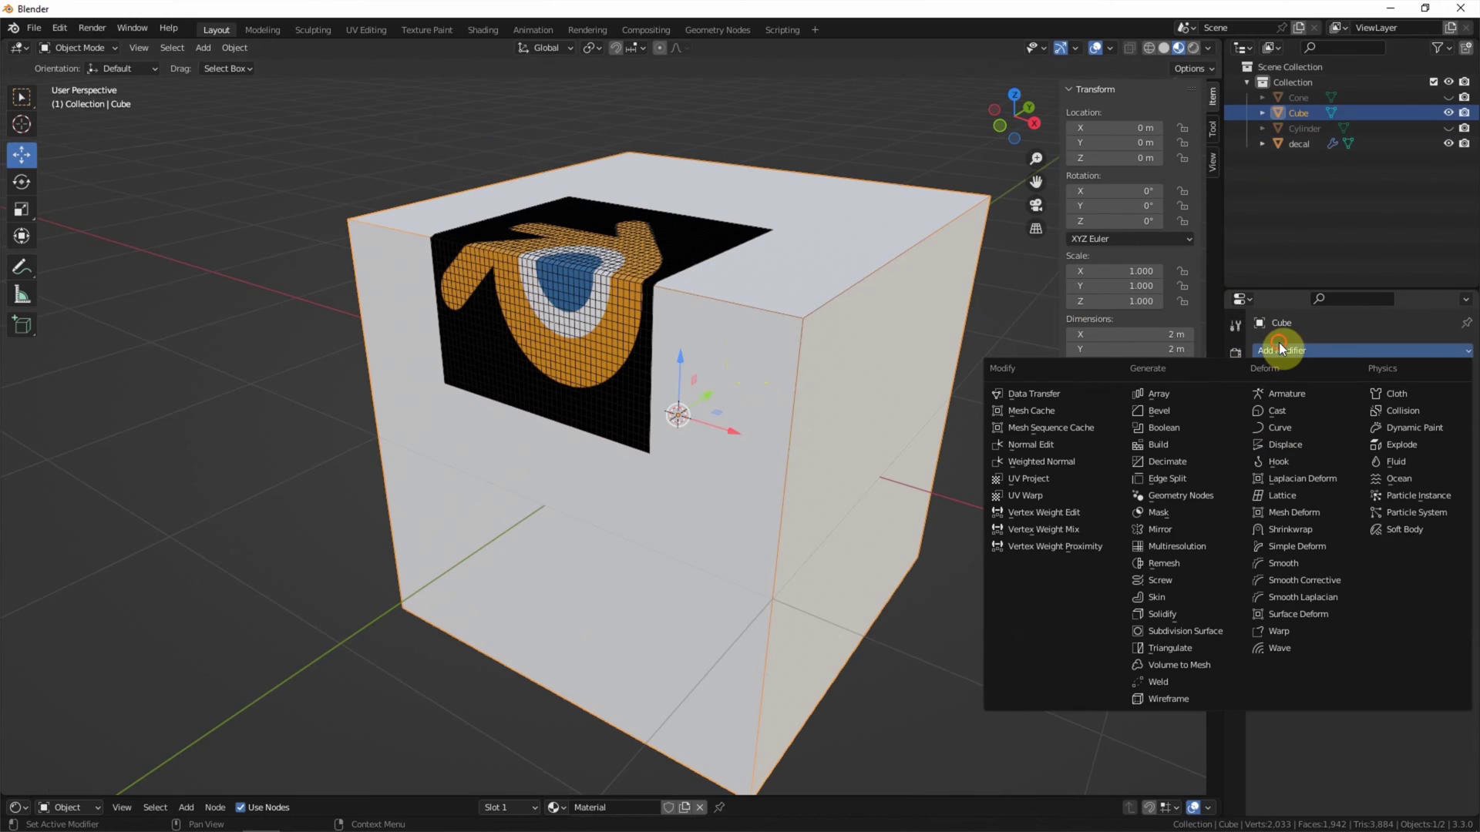
{"action": "left_click", "coordinate": [1183, 414]}
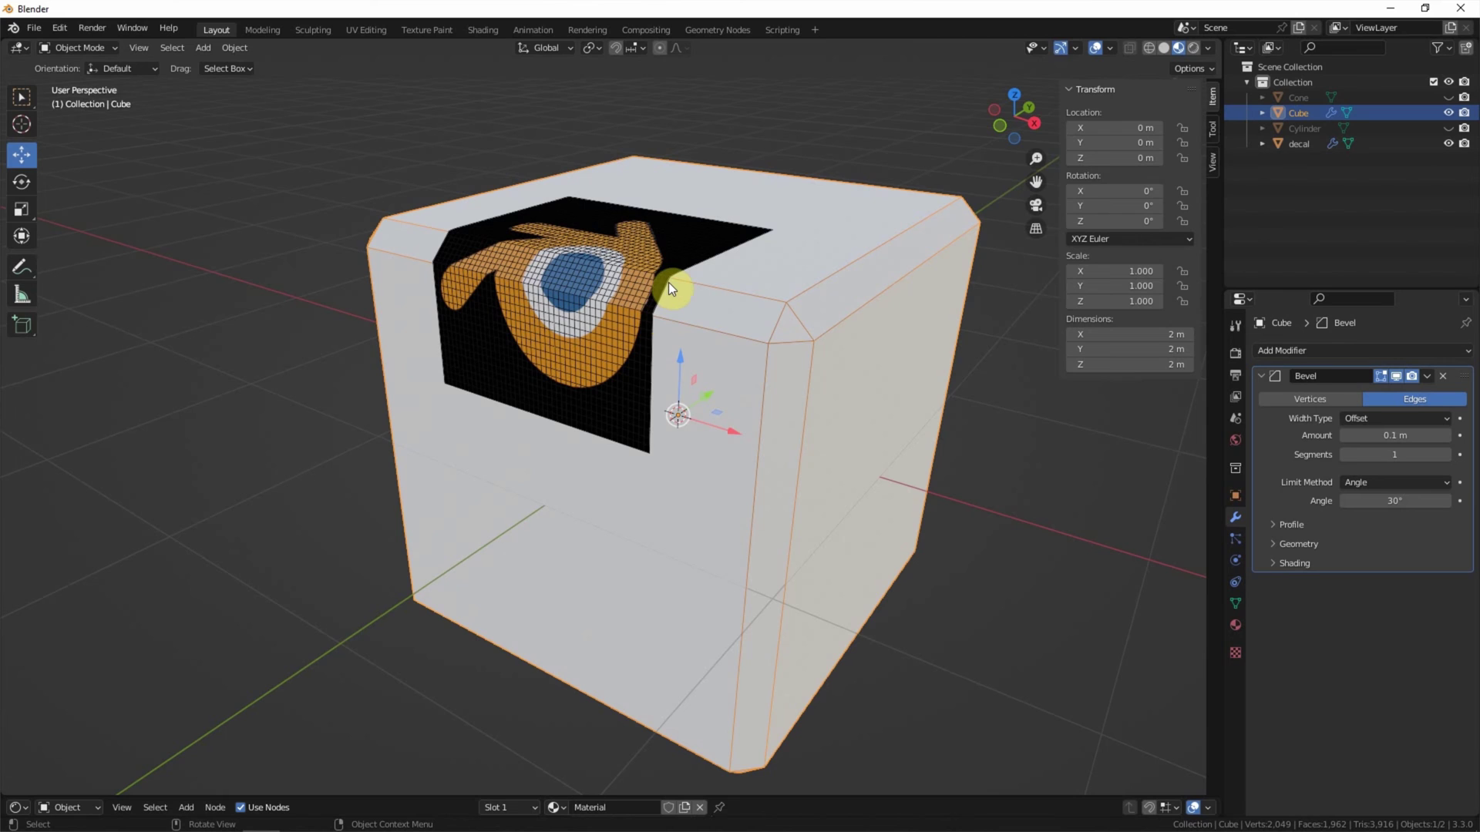
{"action": "mouse_move", "coordinate": [1376, 435]}
{"action": "left_mouse_down"}
{"action": "mouse_move", "coordinate": [1418, 436]}
{"action": "mouse_move", "coordinate": [1357, 436]}
{"action": "mouse_move", "coordinate": [1387, 435]}
{"action": "left_mouse_up"}
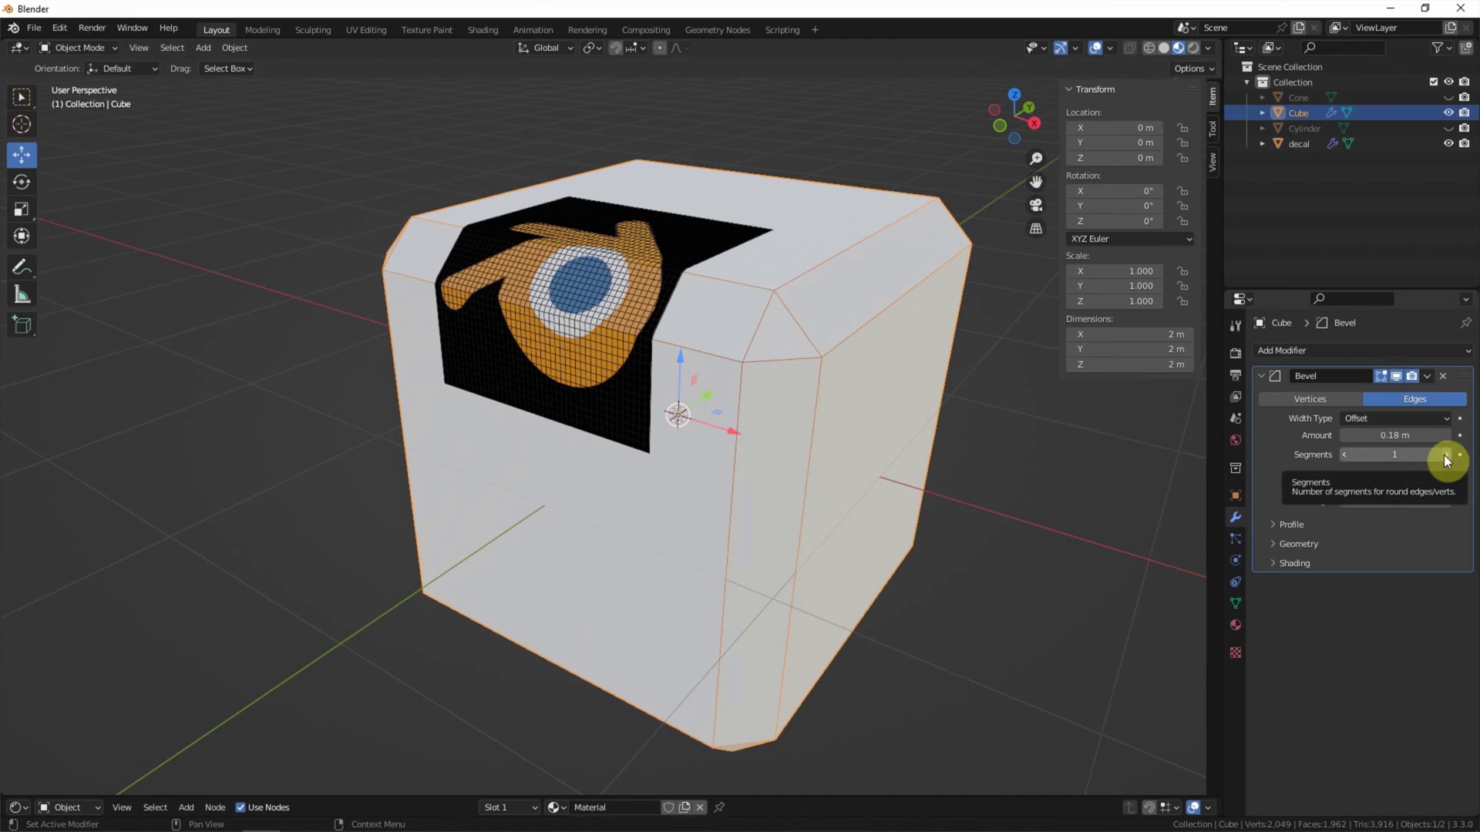
{"action": "left_click_drag", "start_coordinate": [1403, 454], "coordinate": [1340, 434]}
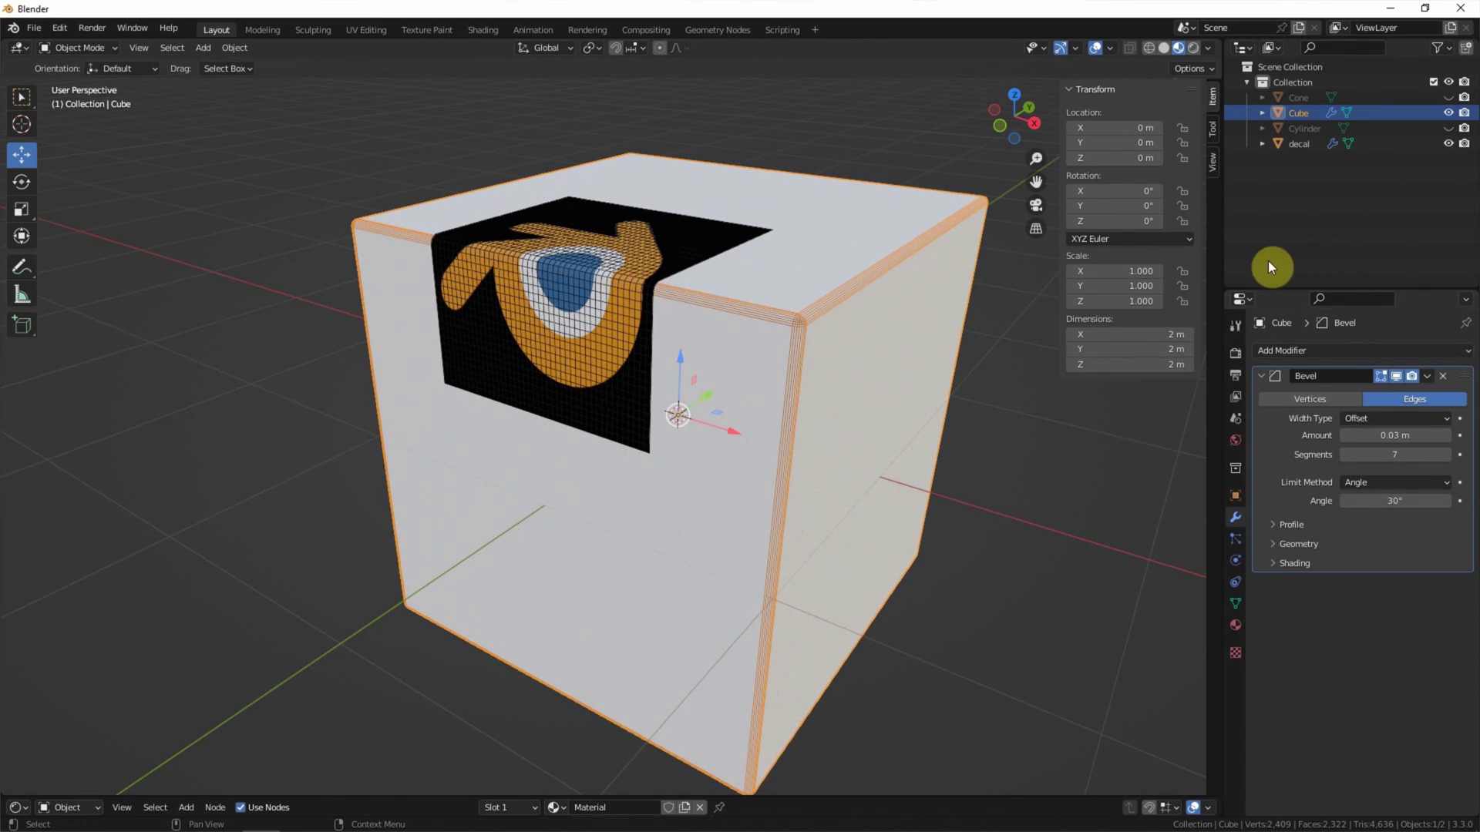
- Hide the Cube, show the Cylinder and set the decal's Shrinkwrap target to Cylinder
{"action": "left_click", "coordinate": [1449, 114]}
{"action": "left_click", "coordinate": [1310, 128]}
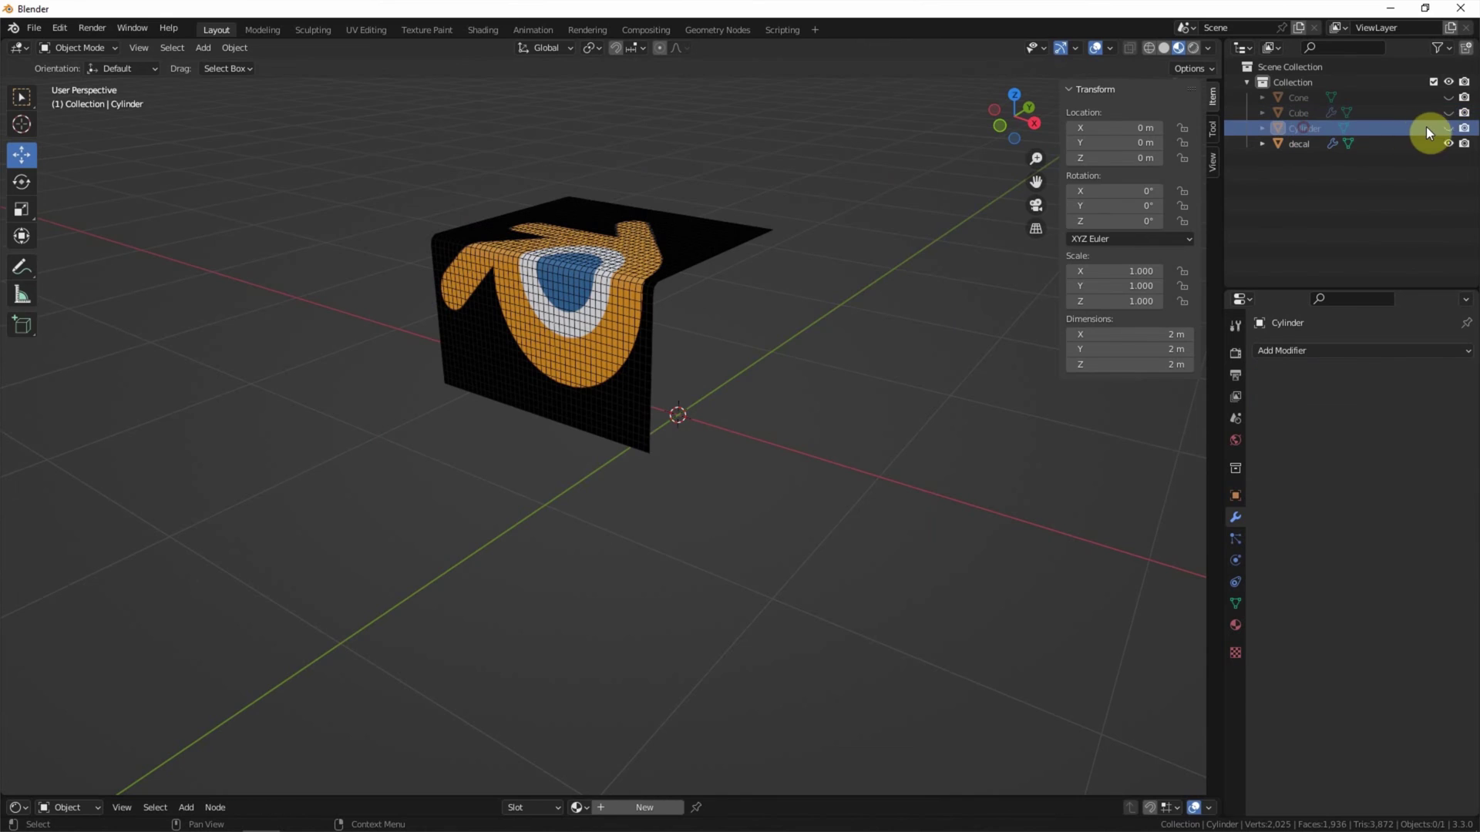
{"action": "left_click", "coordinate": [1448, 128]}
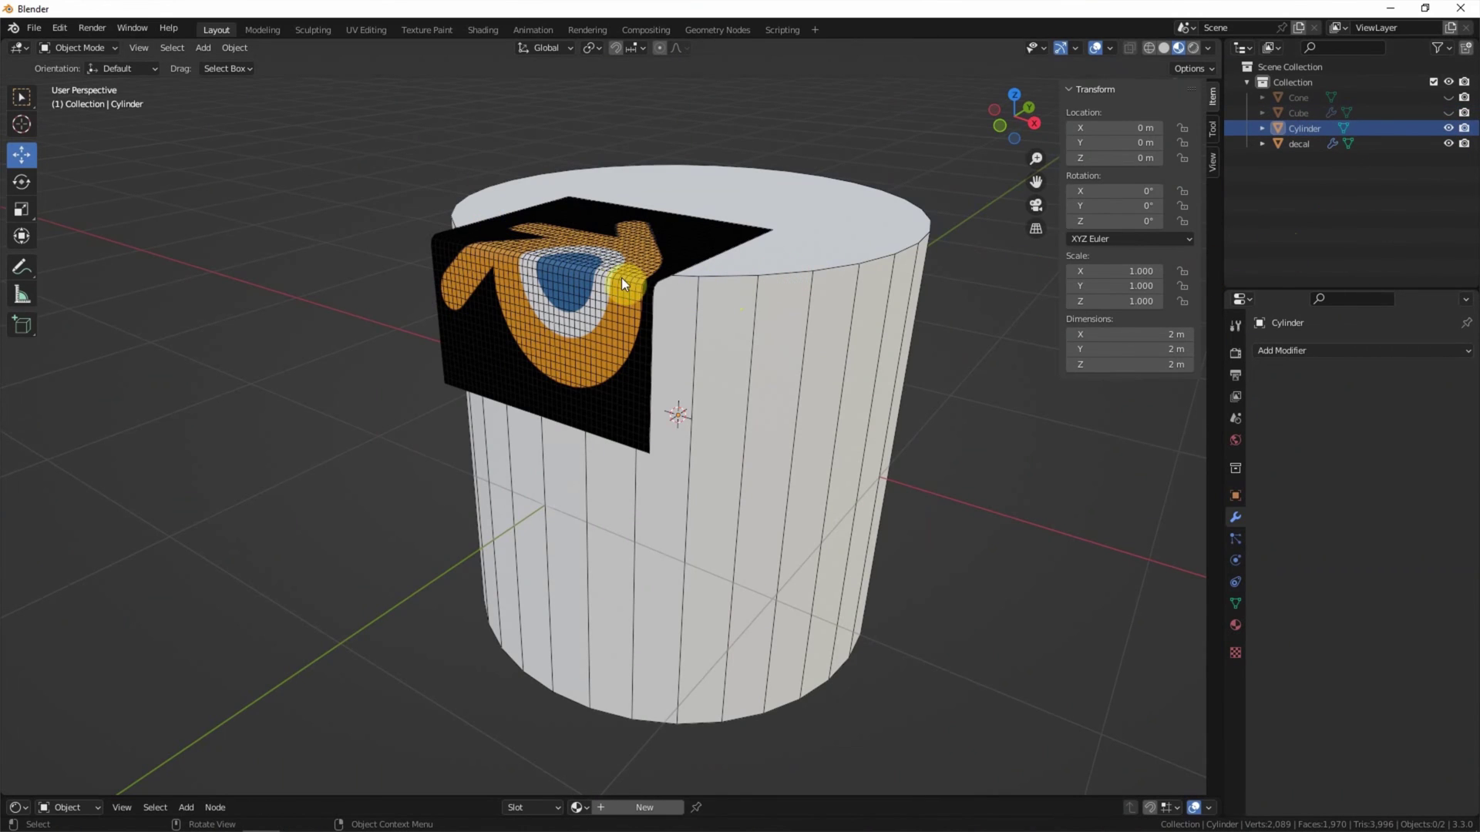
{"action": "left_click", "coordinate": [473, 347]}
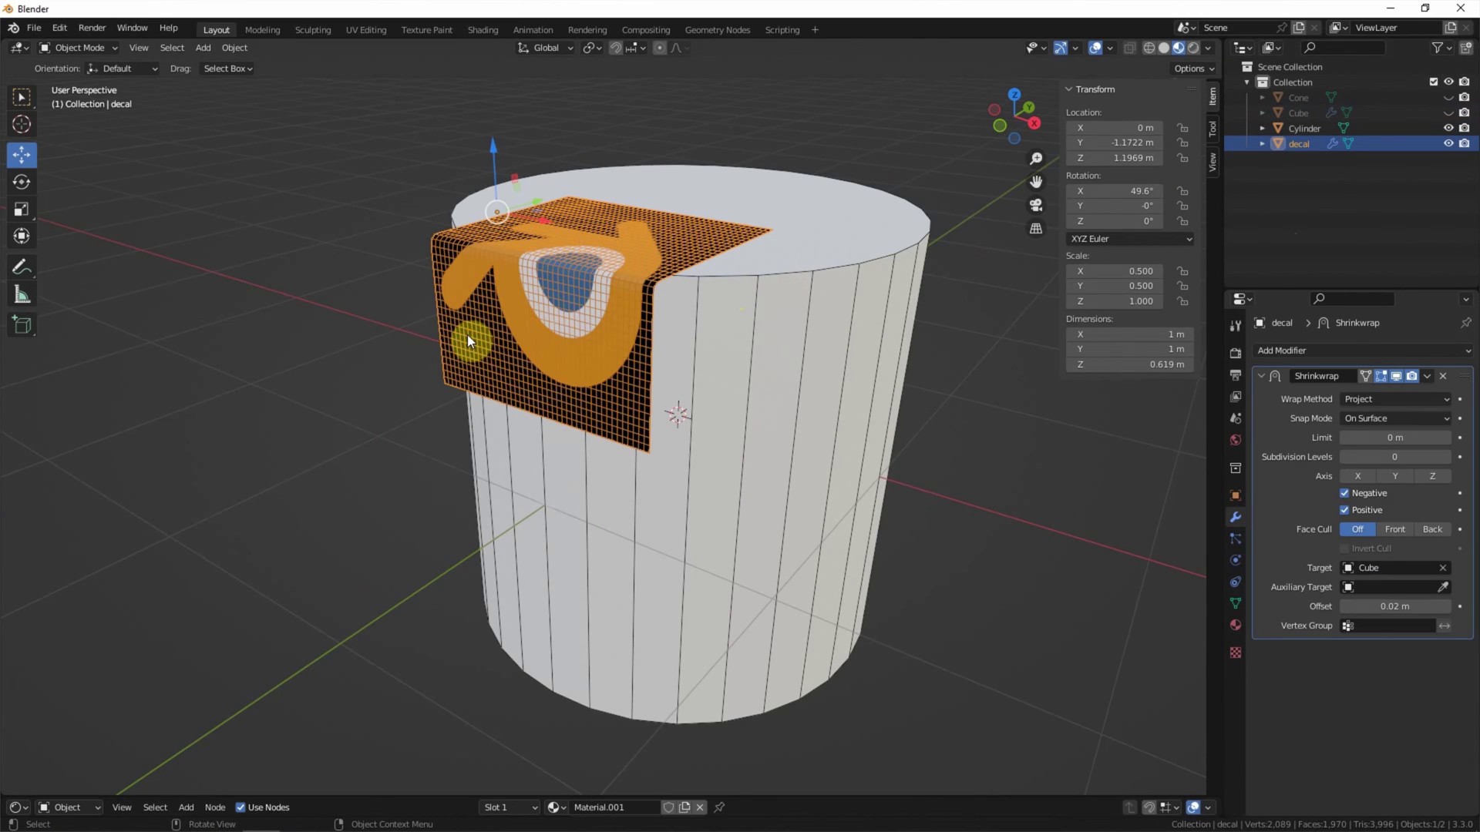
{"action": "left_click", "coordinate": [1371, 568]}
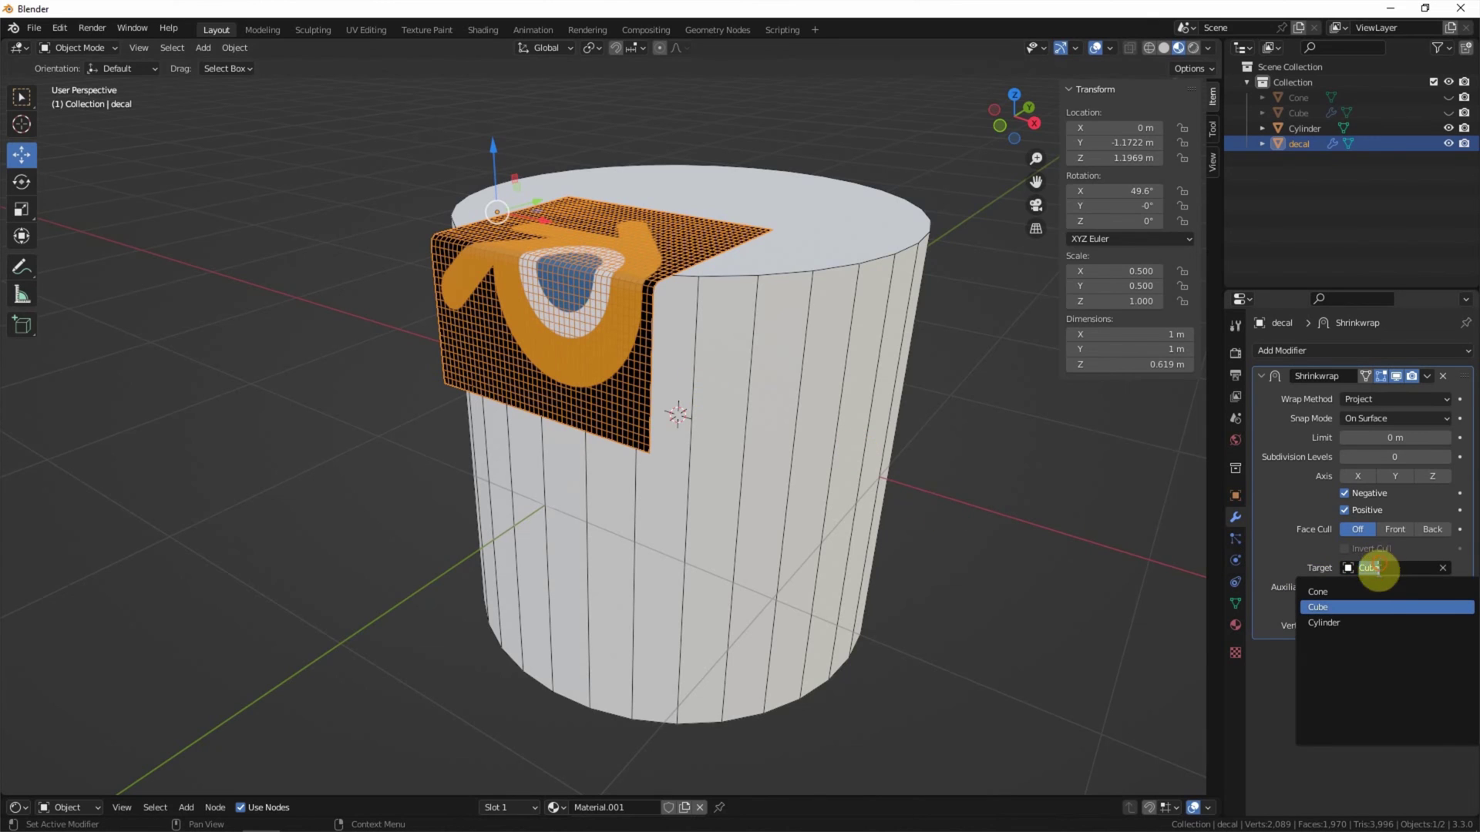
{"action": "left_click", "coordinate": [1386, 622]}
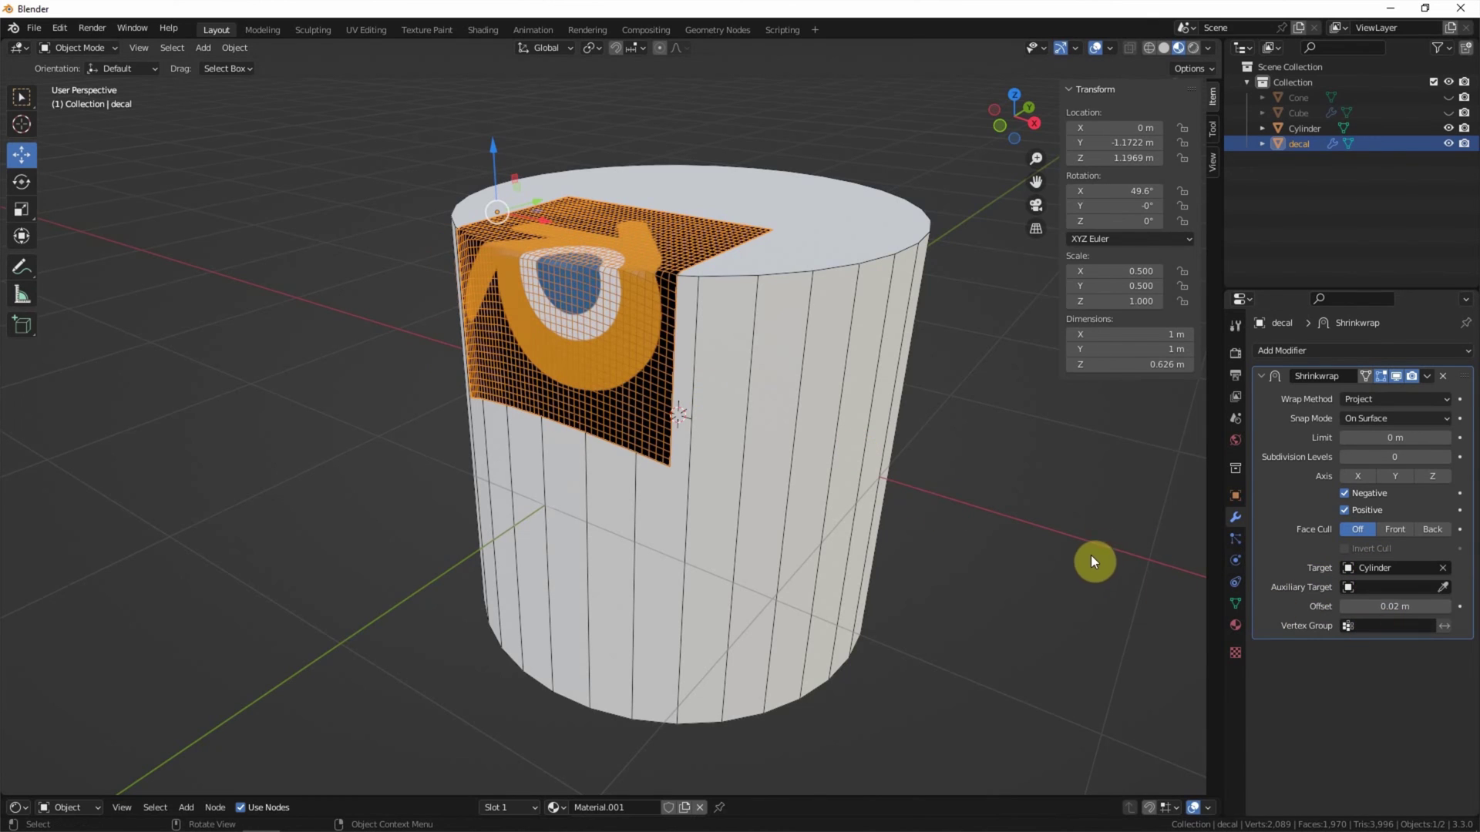
- Add a Bevel modifier to the Cylinder with an amount of 0.03 m and 4 segments
{"action": "left_click", "coordinate": [1298, 128]}
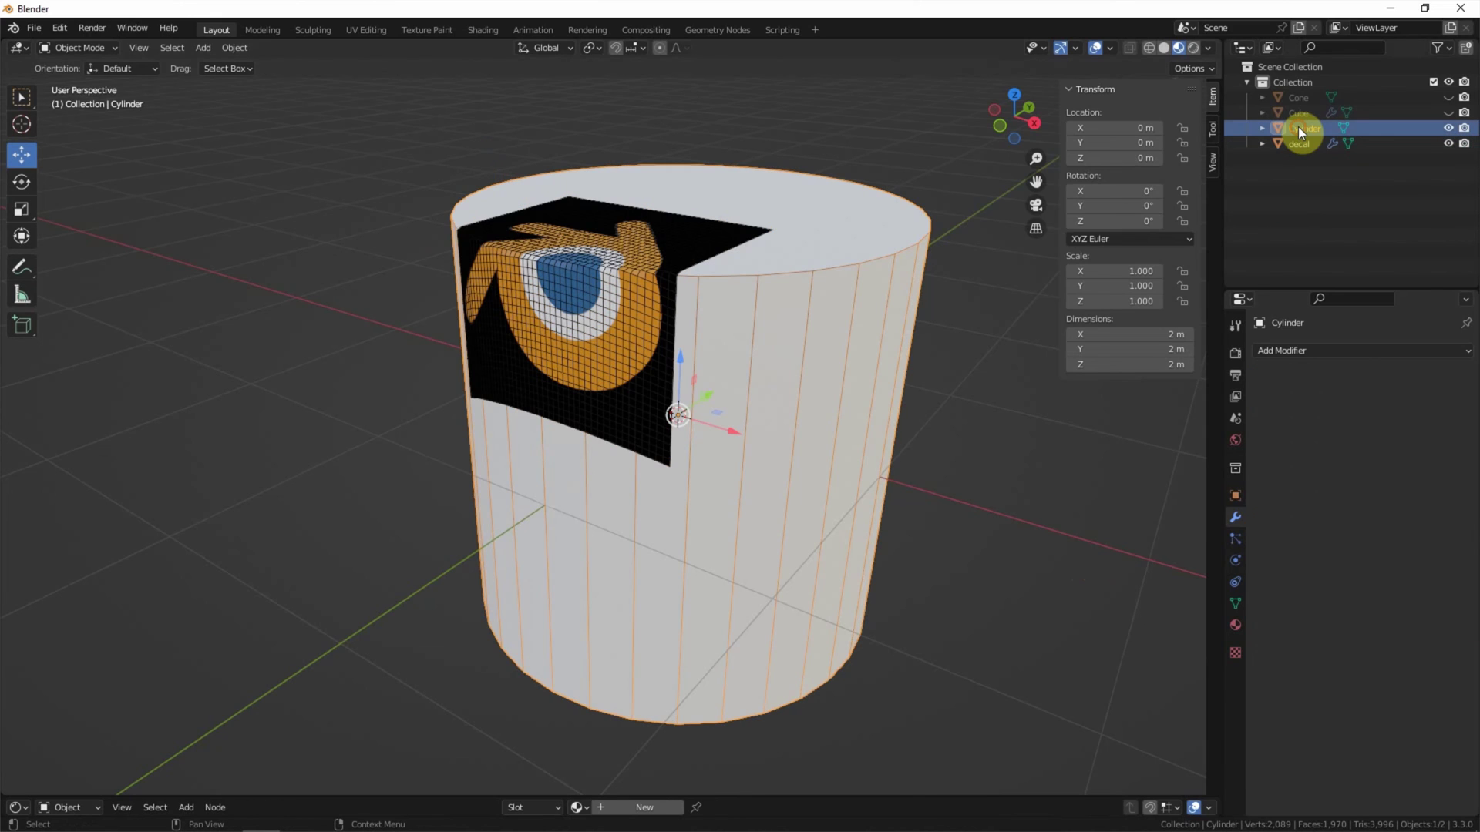
{"action": "left_click", "coordinate": [1270, 350]}
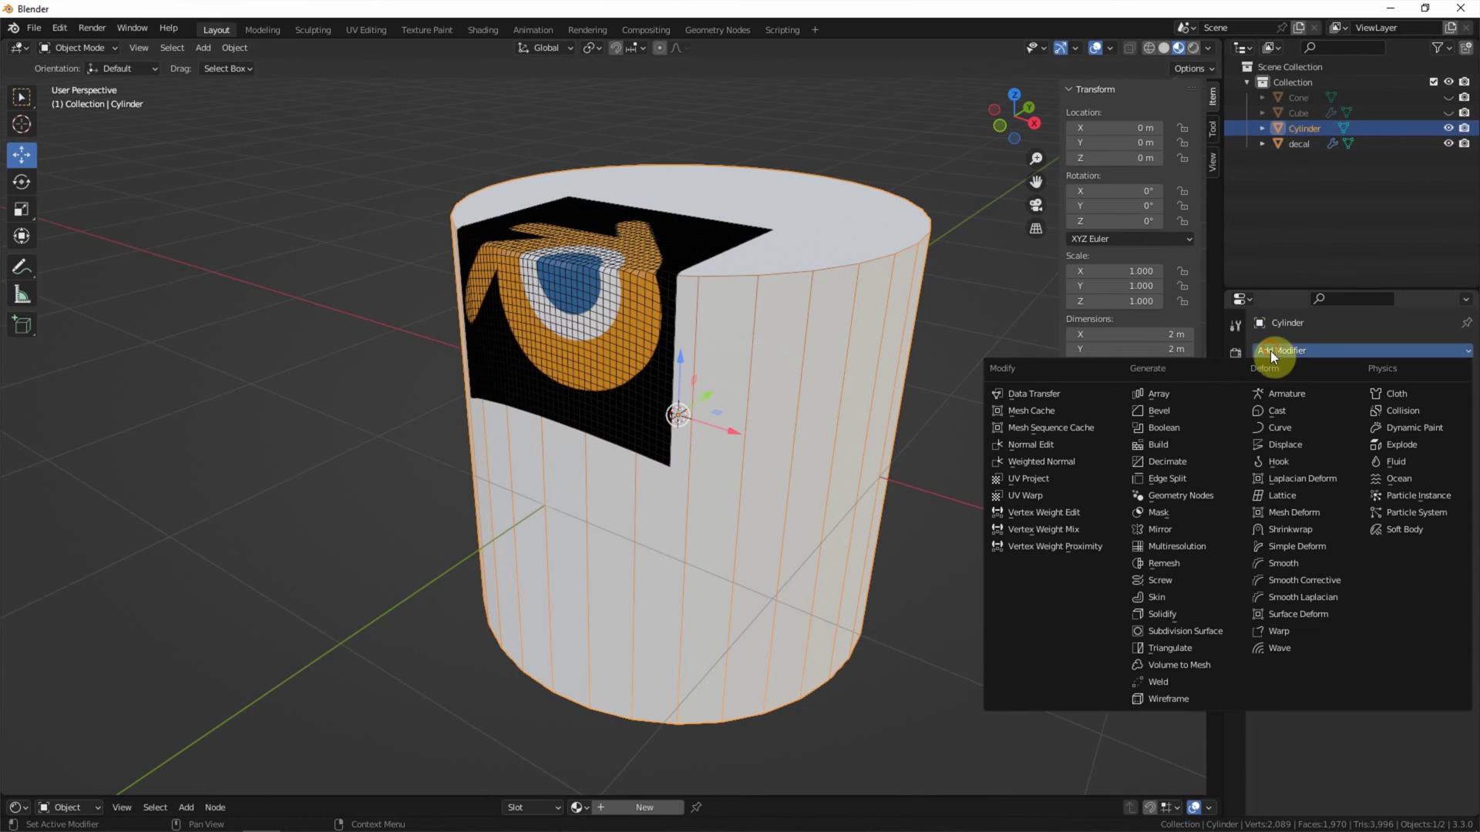
{"action": "left_click", "coordinate": [1204, 408]}
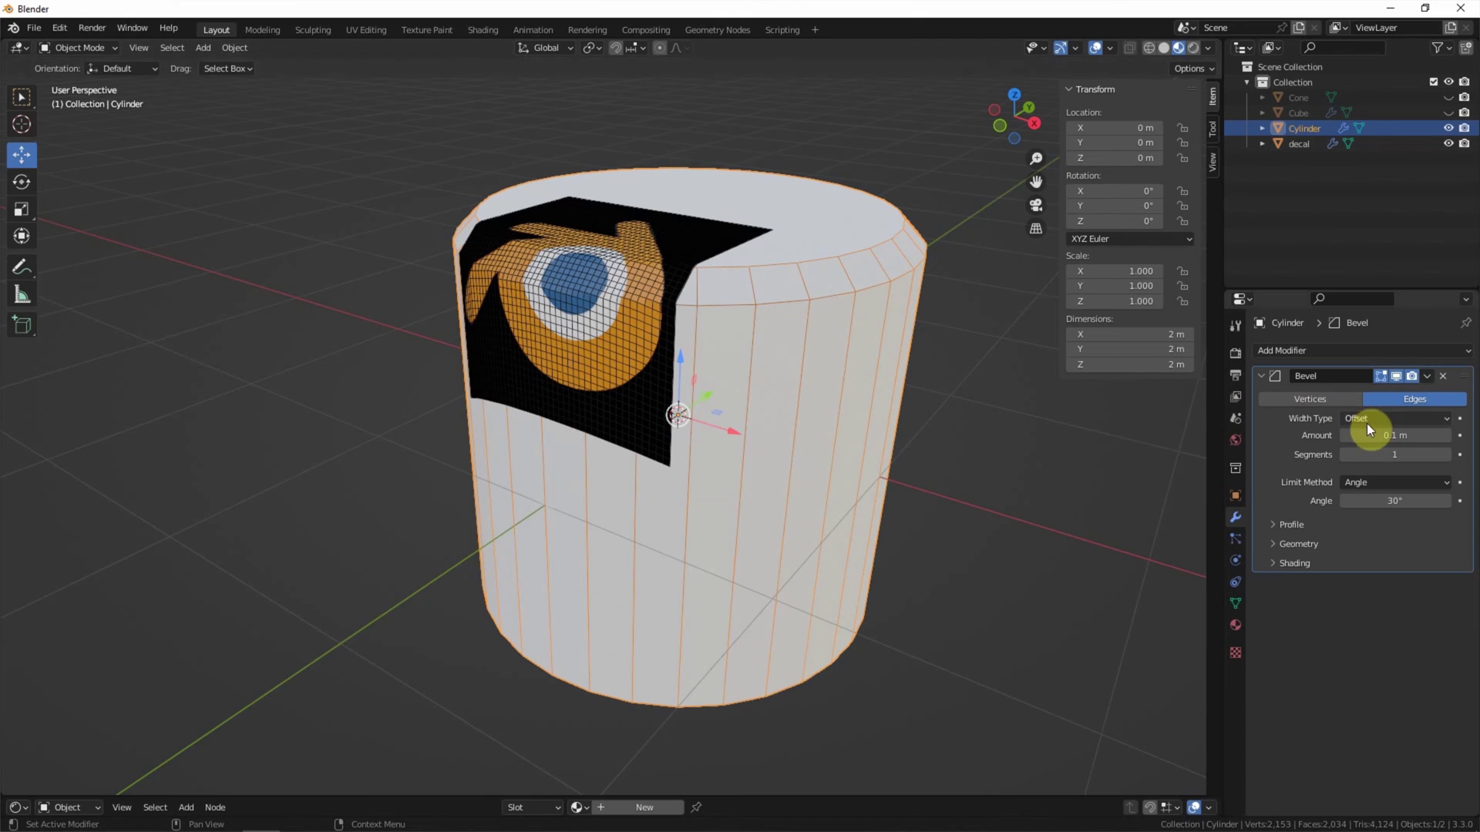
{"action": "left_click_drag", "start_coordinate": [1370, 435], "coordinate": [1407, 454]}
{"action": "middle_click_drag", "start_coordinate": [1041, 436], "coordinate": [701, 386]}
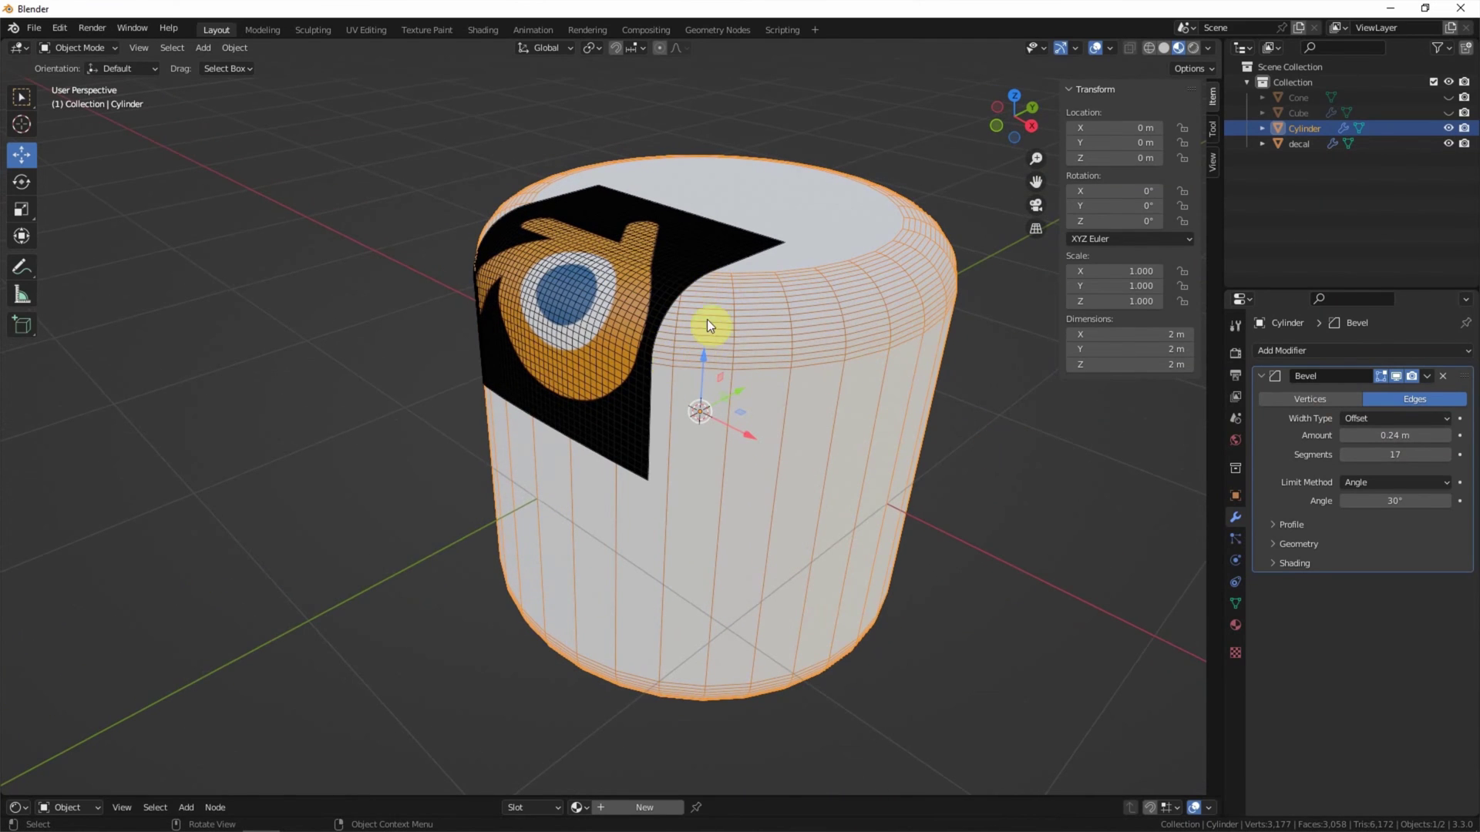
{"action": "left_click_drag", "start_coordinate": [1383, 436], "coordinate": [1352, 454]}
{"action": "middle_click_drag", "start_coordinate": [1020, 513], "coordinate": [1038, 484]}
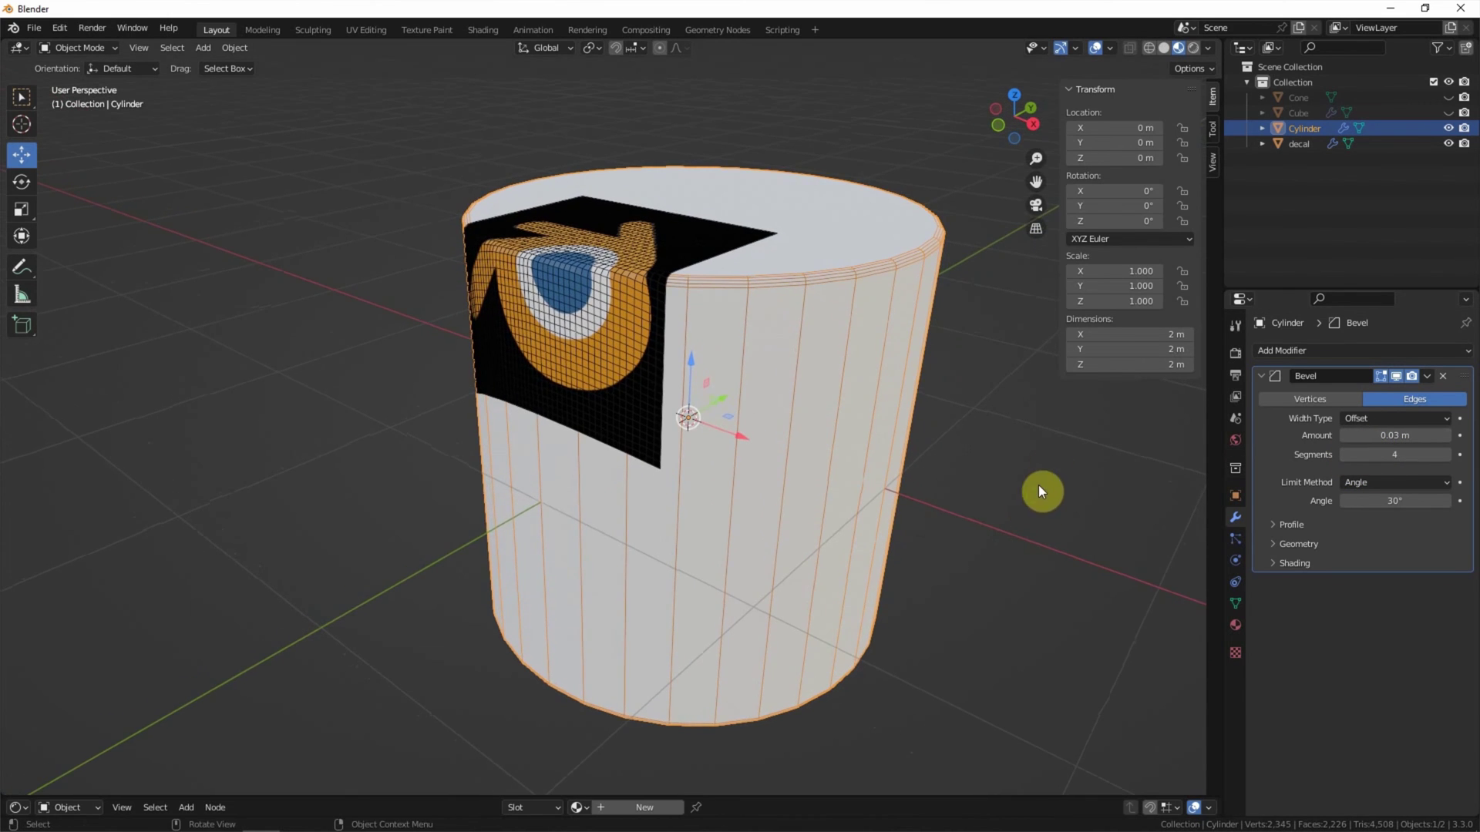
- Collapse the viewport's transform sidebar and set the Eevee viewport samples to 64
{"action": "left_click_drag", "start_coordinate": [1059, 322], "coordinate": [1216, 327]}
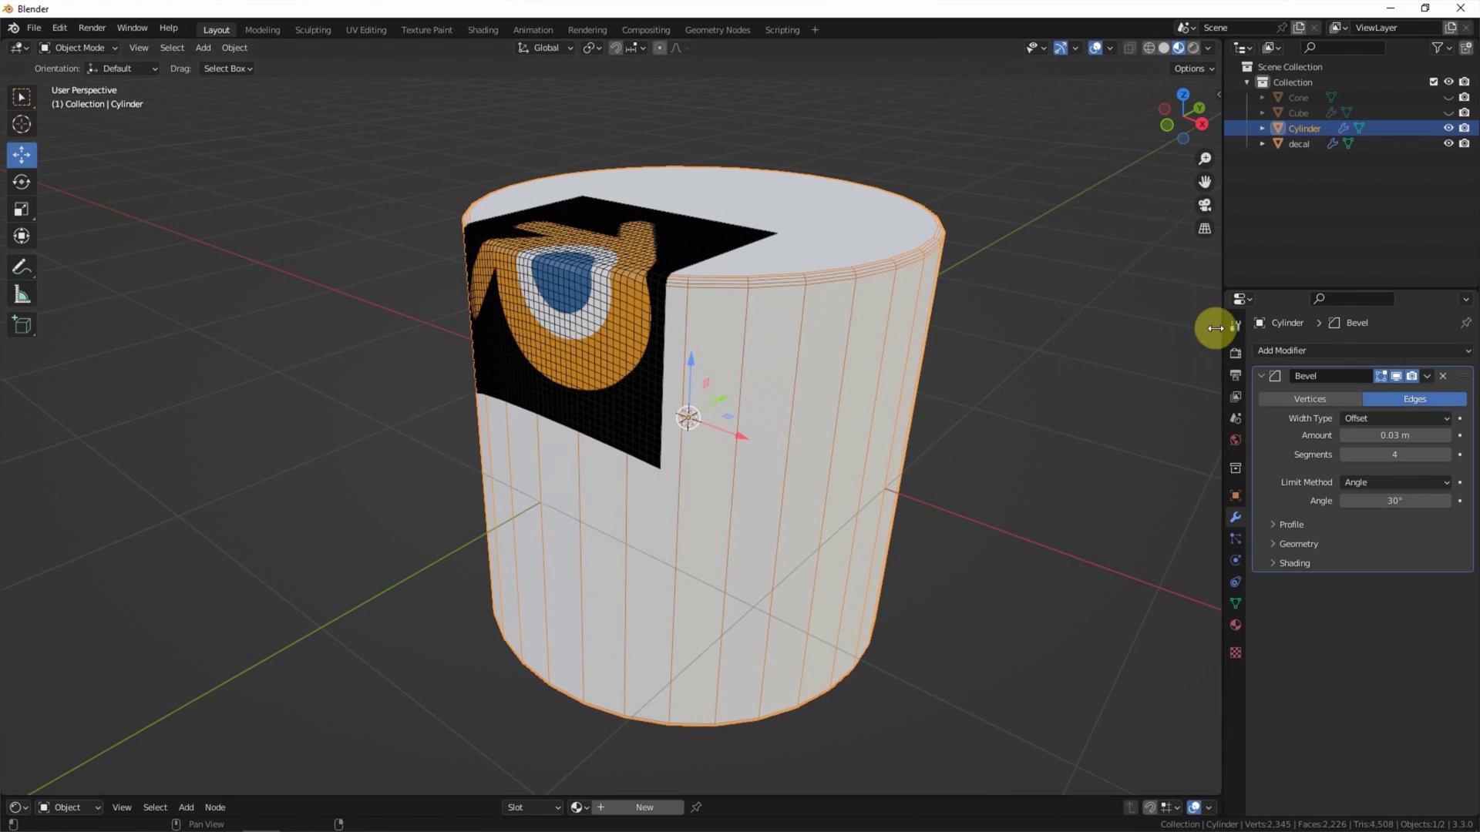
{"action": "middle_click_drag", "start_coordinate": [982, 417], "coordinate": [1122, 399], "text": "shift"}
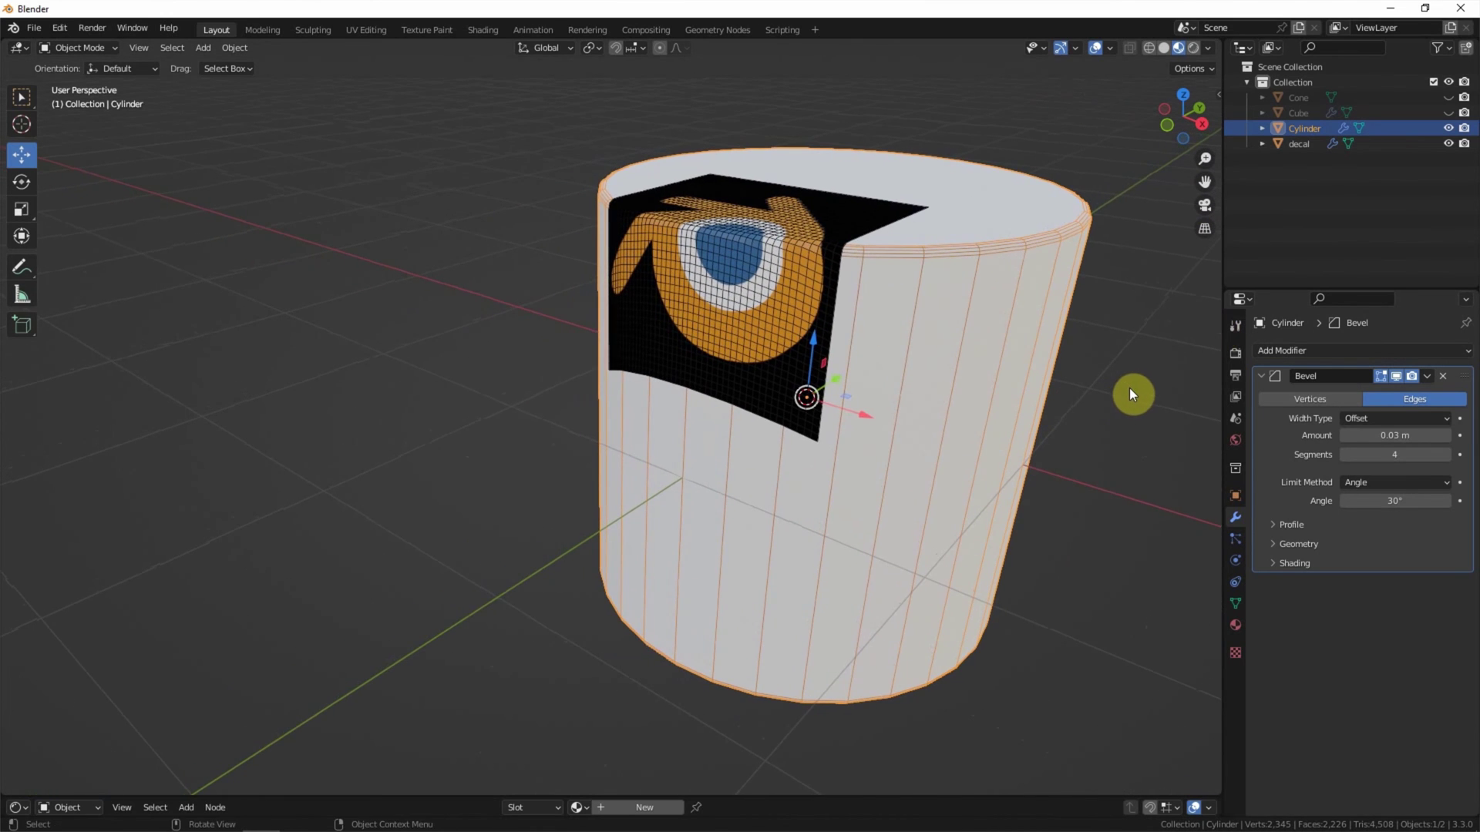
{"action": "left_click", "coordinate": [1236, 352]}
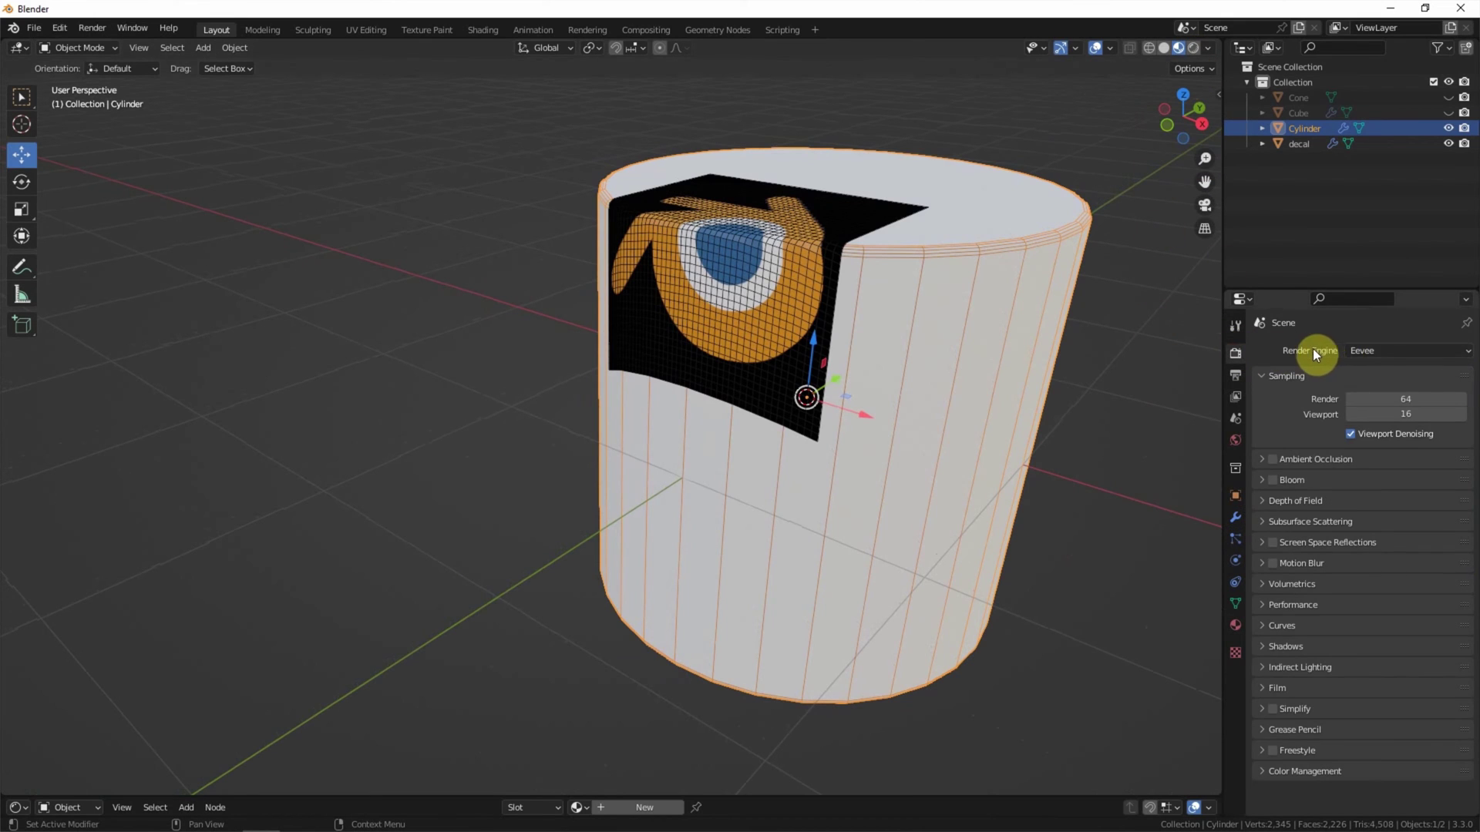
{"action": "left_click", "coordinate": [1405, 414]}
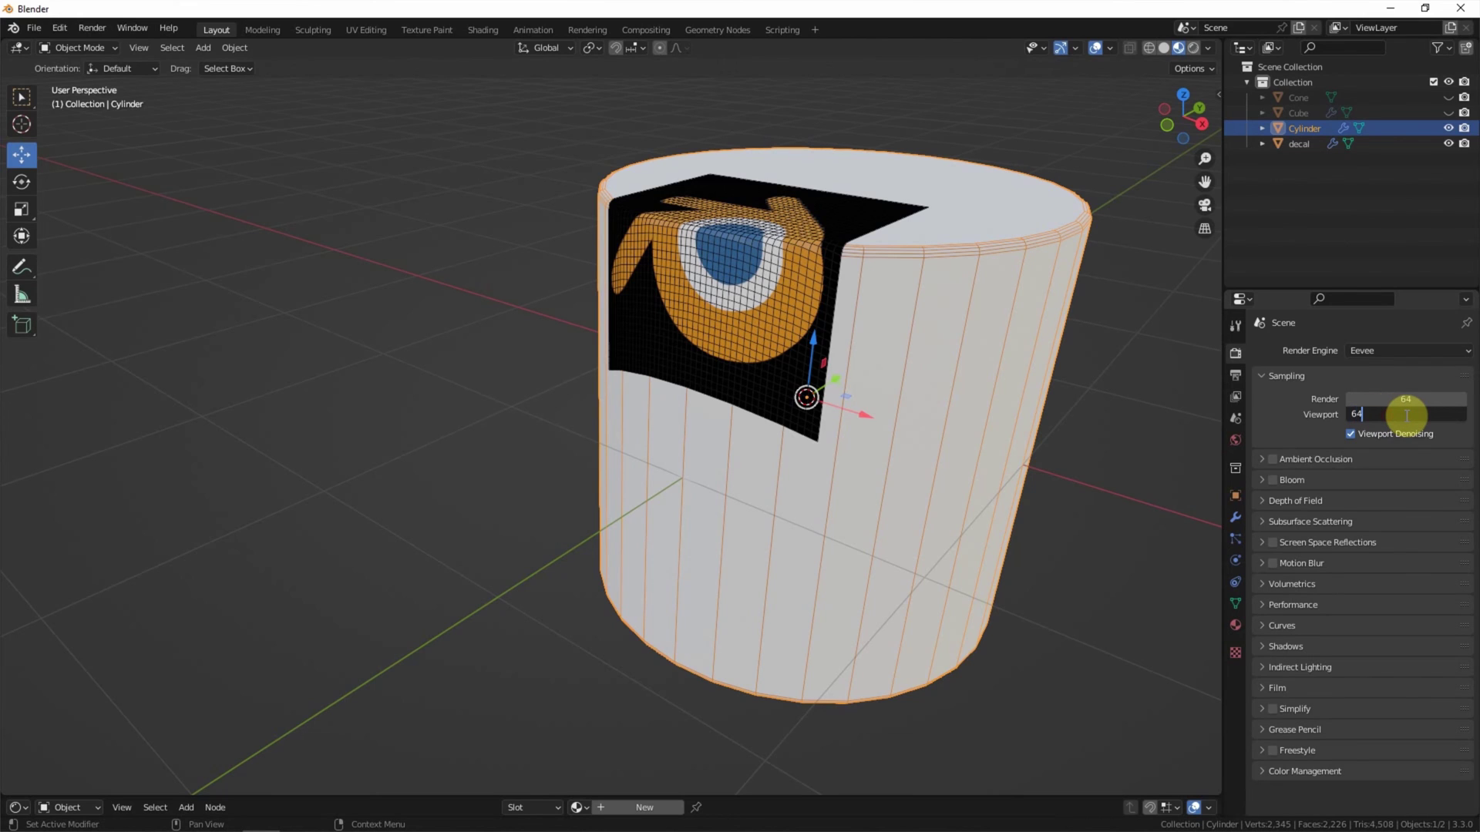
{"action": "type", "text": "64"}
{"action": "key", "text": "Return"}
- Set the Eevee shadow cube size to 4096 px
{"action": "left_click", "coordinate": [1261, 648]}
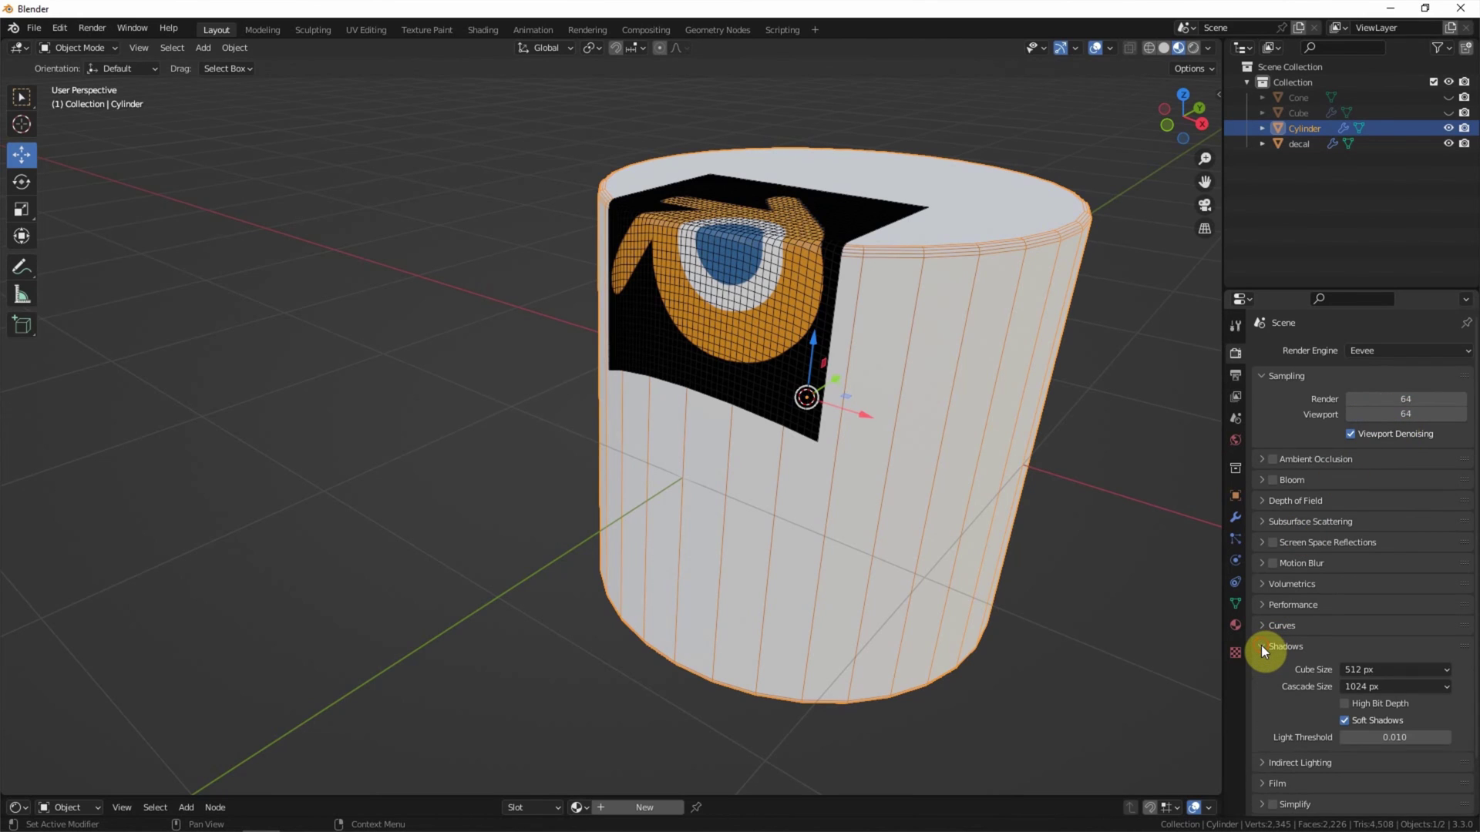
{"action": "left_click", "coordinate": [1378, 669]}
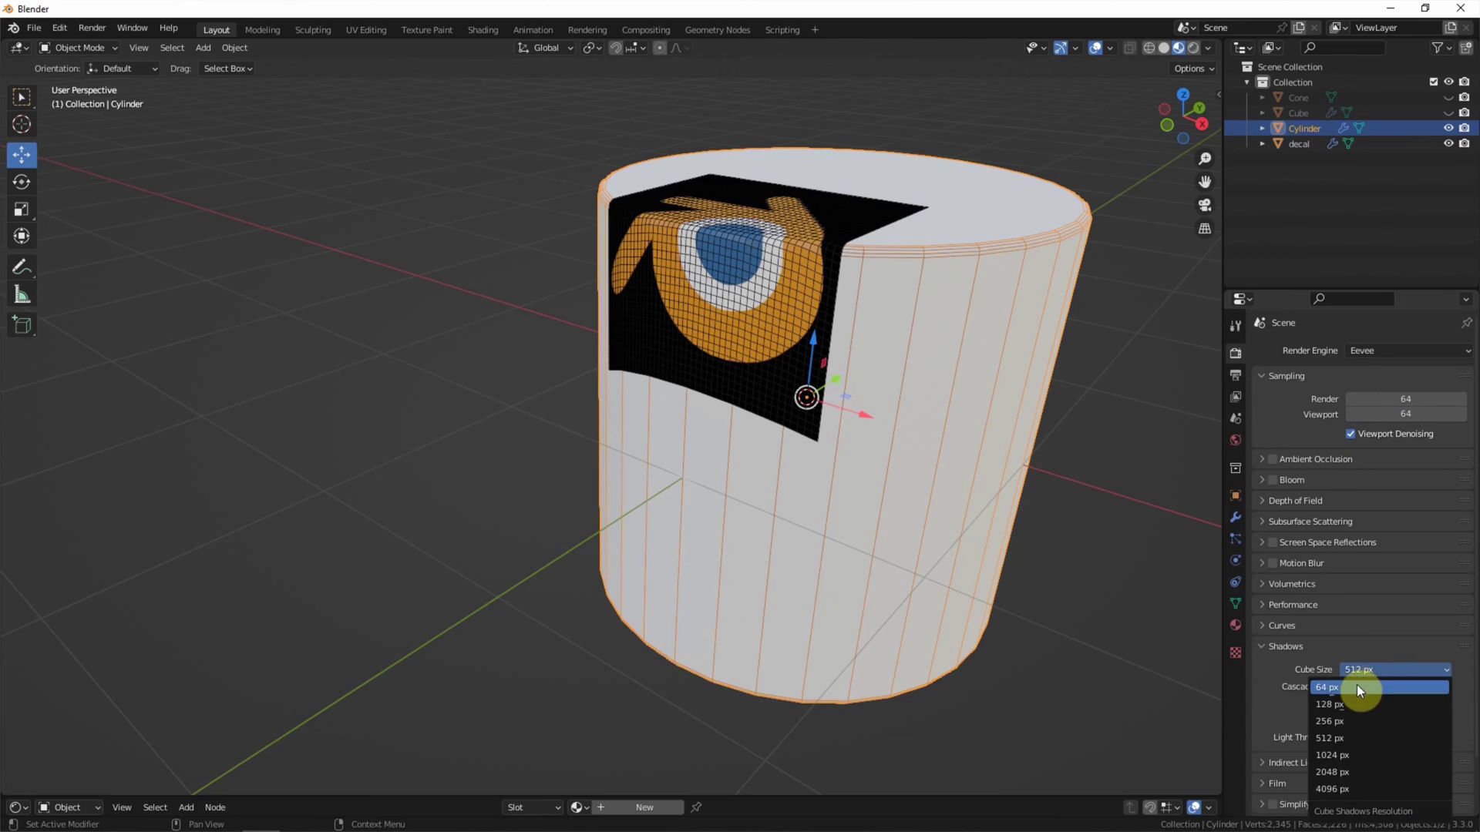
{"action": "left_click", "coordinate": [1345, 786]}
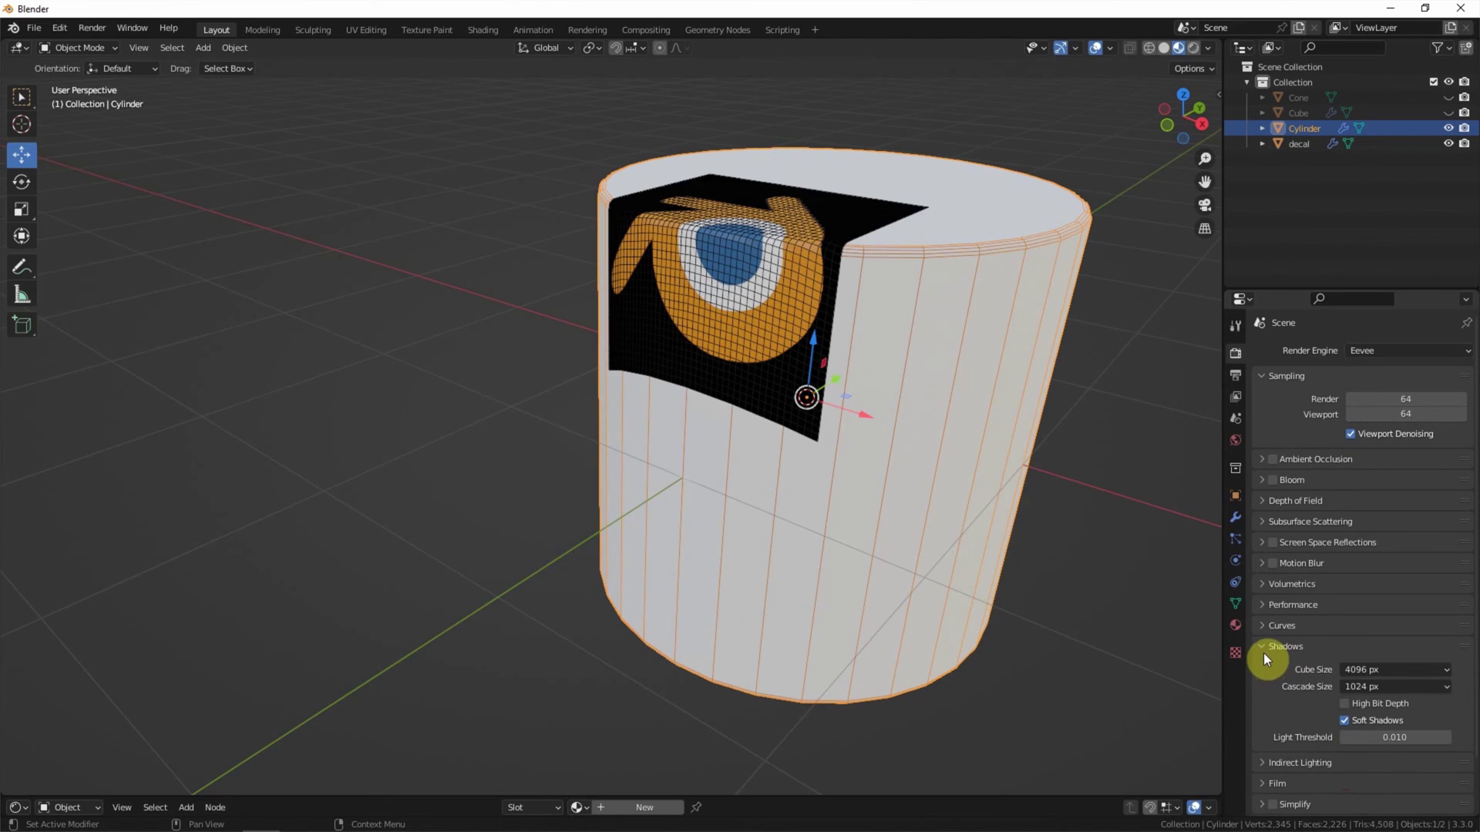
{"action": "left_click", "coordinate": [1264, 646]}
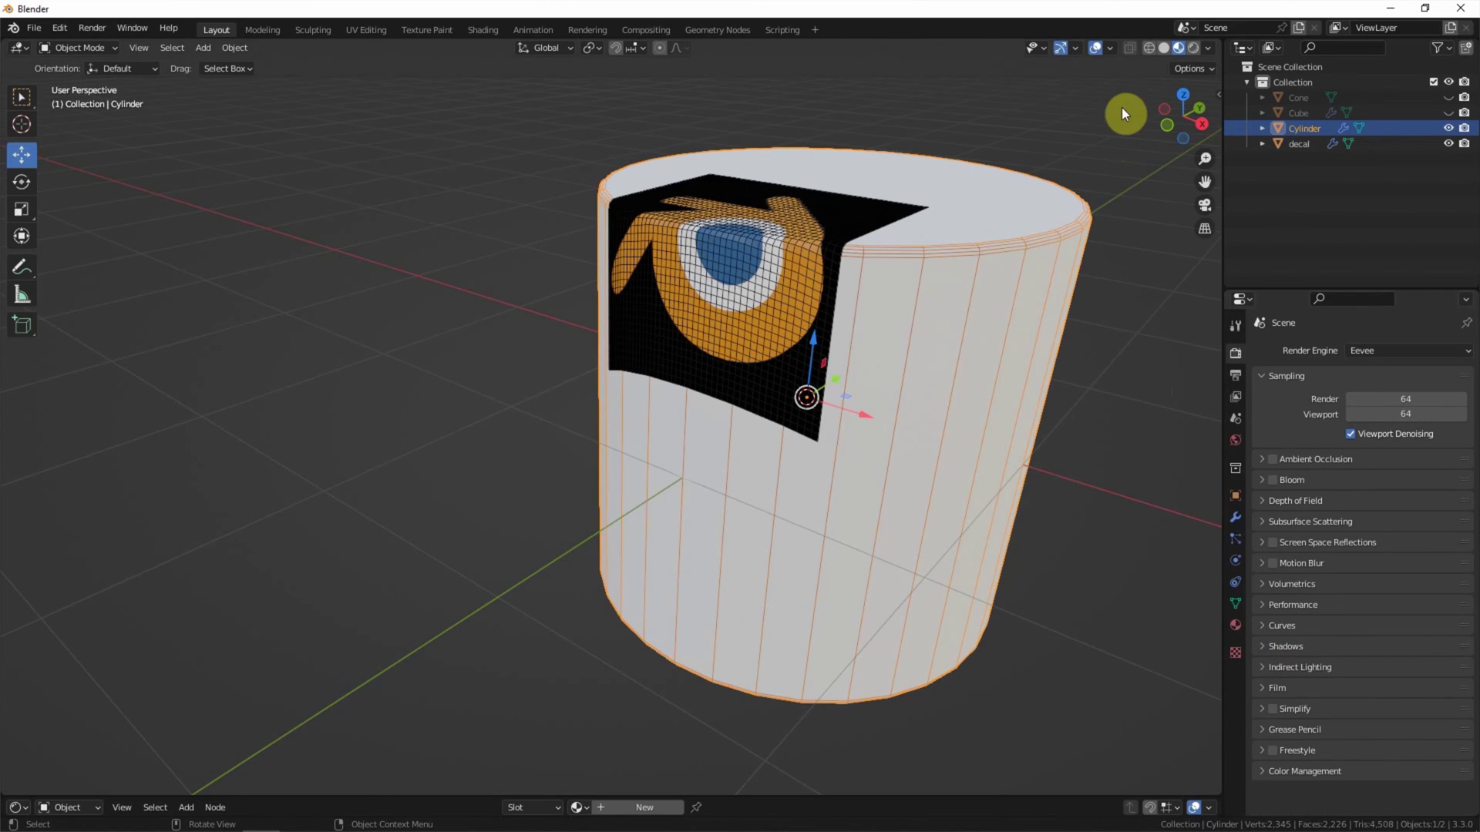
- Switch the main viewport to rendered shading and enlarge the shader editor area, changing it into a second 3D viewport
{"action": "left_click", "coordinate": [1193, 48]}
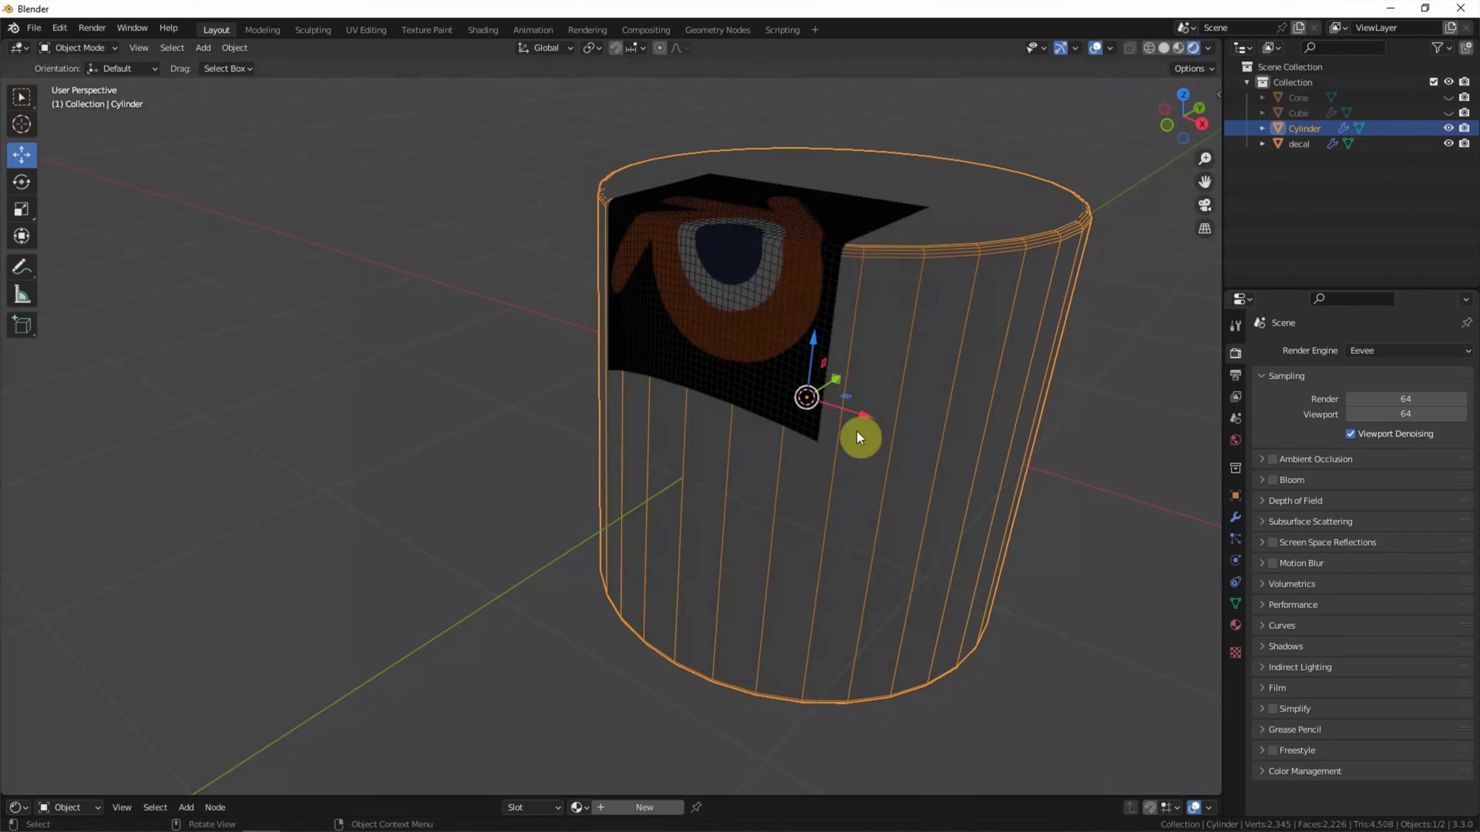
{"action": "left_click_drag", "start_coordinate": [929, 793], "coordinate": [953, 540]}
{"action": "middle_click_drag", "start_coordinate": [951, 386], "coordinate": [978, 464]}
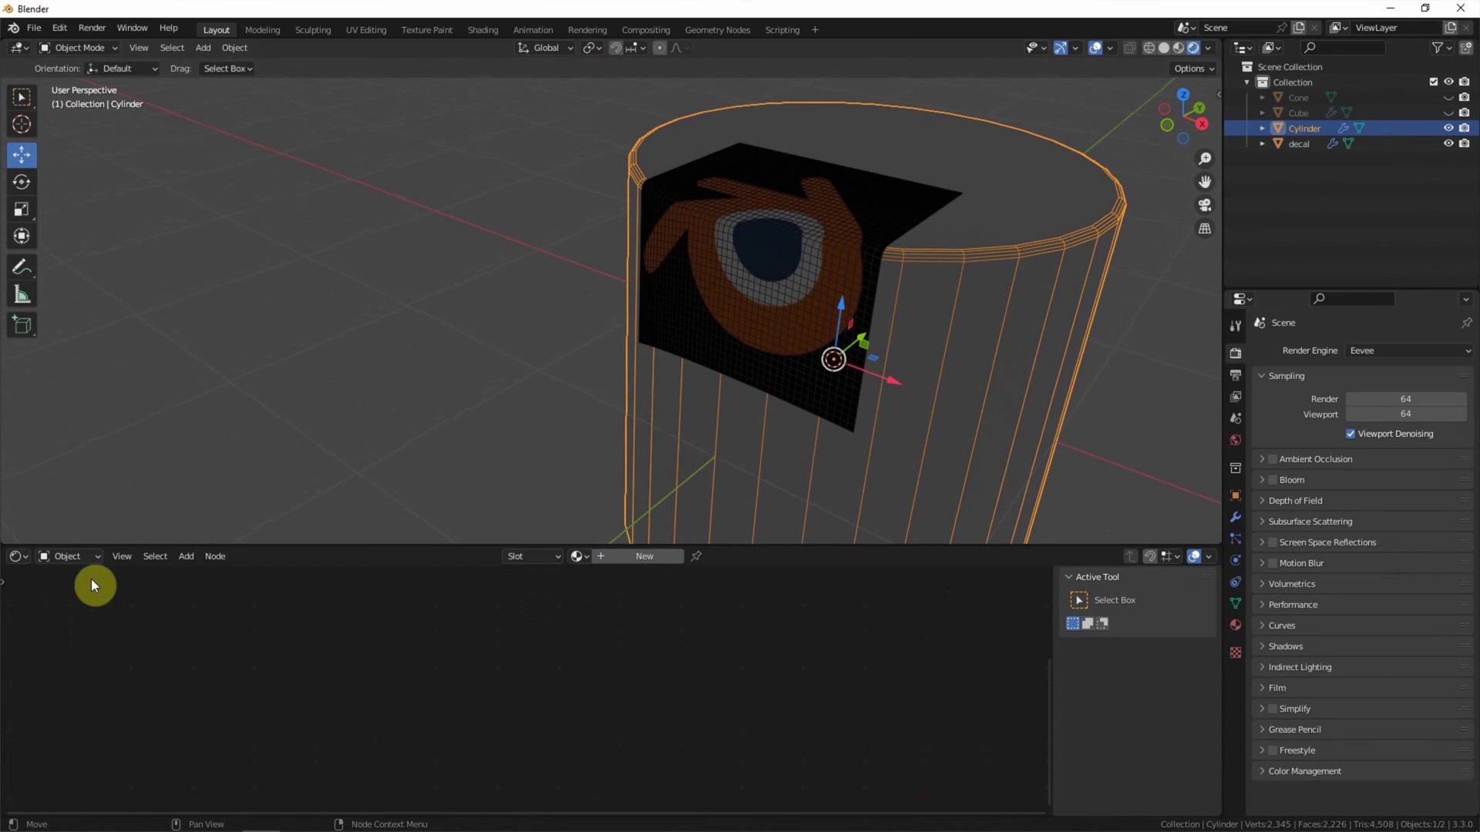
{"action": "left_click", "coordinate": [17, 556]}
{"action": "left_click", "coordinate": [36, 596]}
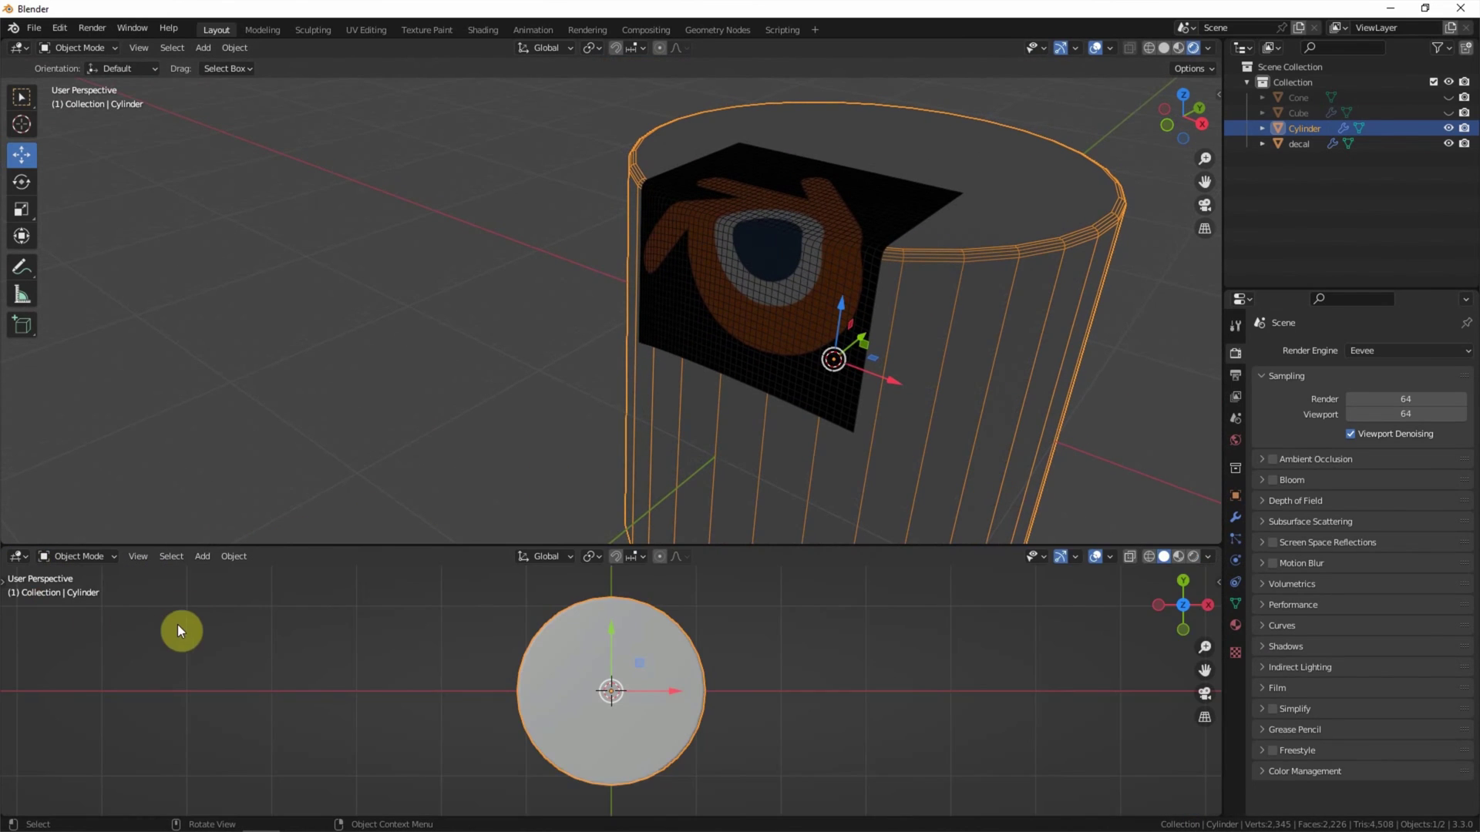
- Add an area light at the scene's centre and scale it up beyond the cylinder's width
{"action": "left_click", "coordinate": [205, 557]}
{"action": "left_click", "coordinate": [234, 555]}
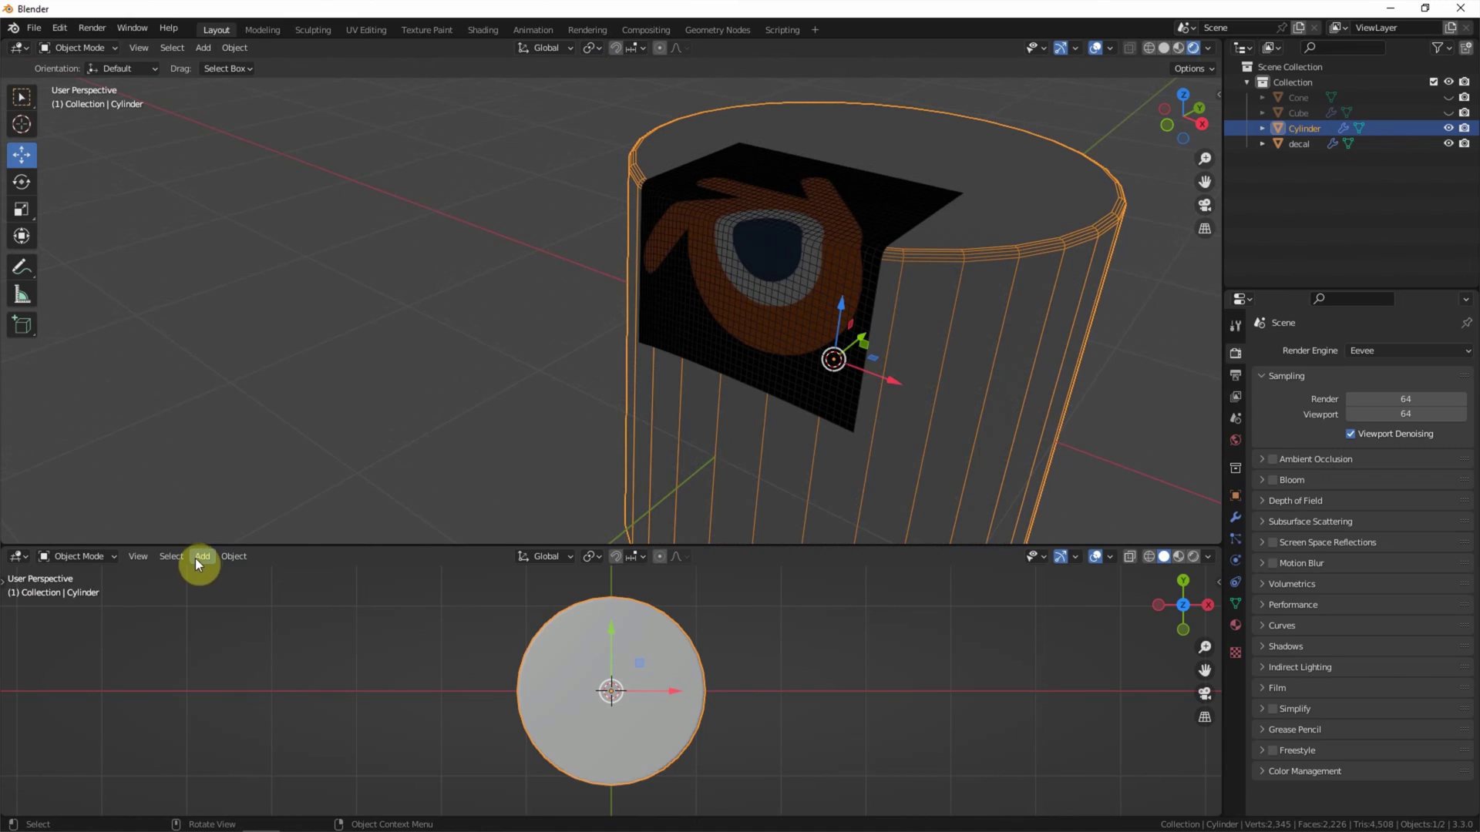
{"action": "left_click", "coordinate": [198, 555]}
{"action": "mouse_move", "coordinate": [252, 347]}
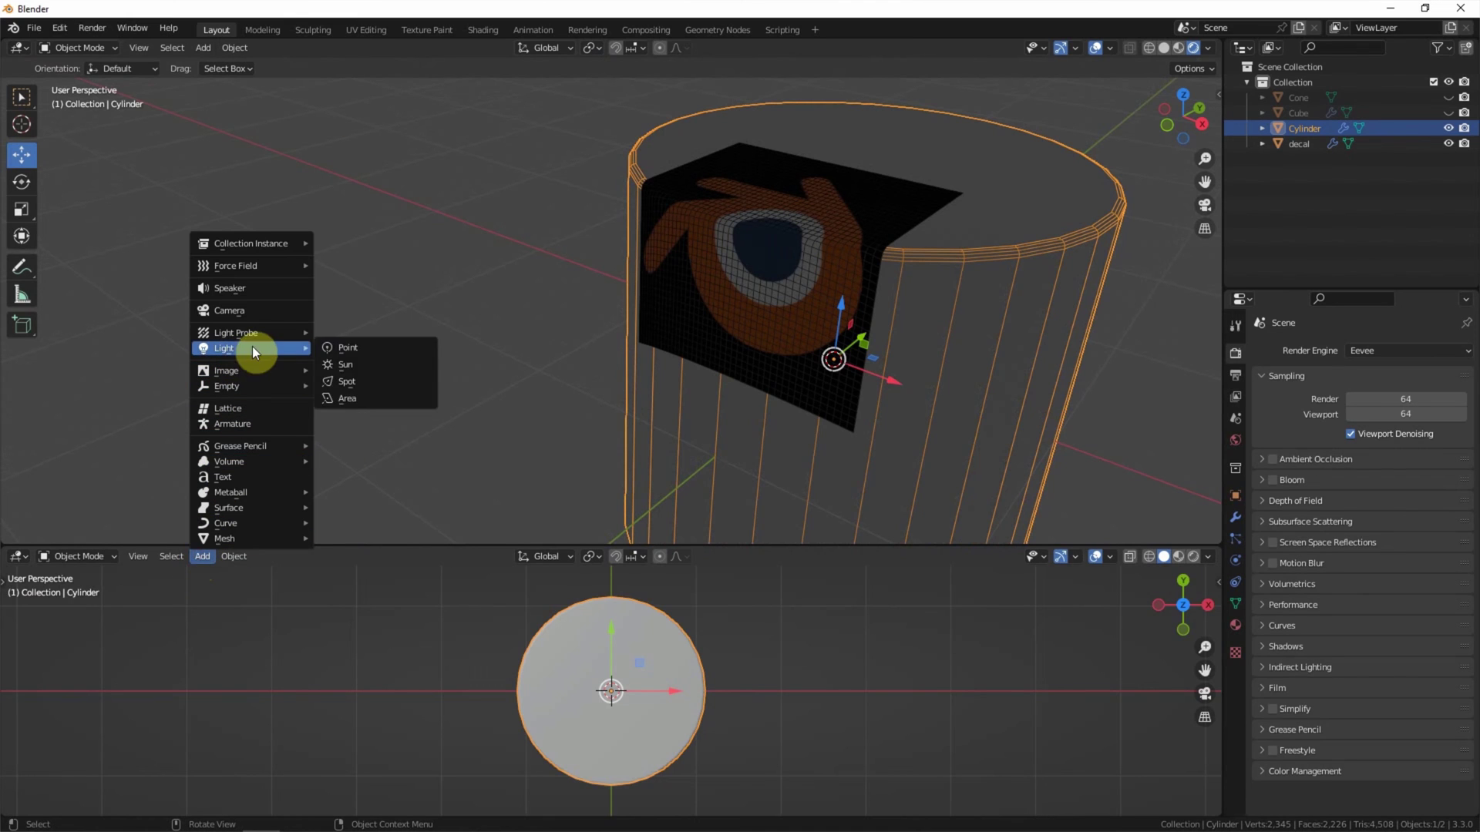
{"action": "left_click", "coordinate": [351, 401]}
{"action": "key", "text": "s"}
{"action": "left_click", "coordinate": [1059, 691]}
- Move the area light up above the cylinder and rotate it in the front view
{"action": "left_click", "coordinate": [1182, 628]}
{"action": "scroll", "coordinate": [955, 670], "scroll_direction": "down", "scroll_amount": 4}
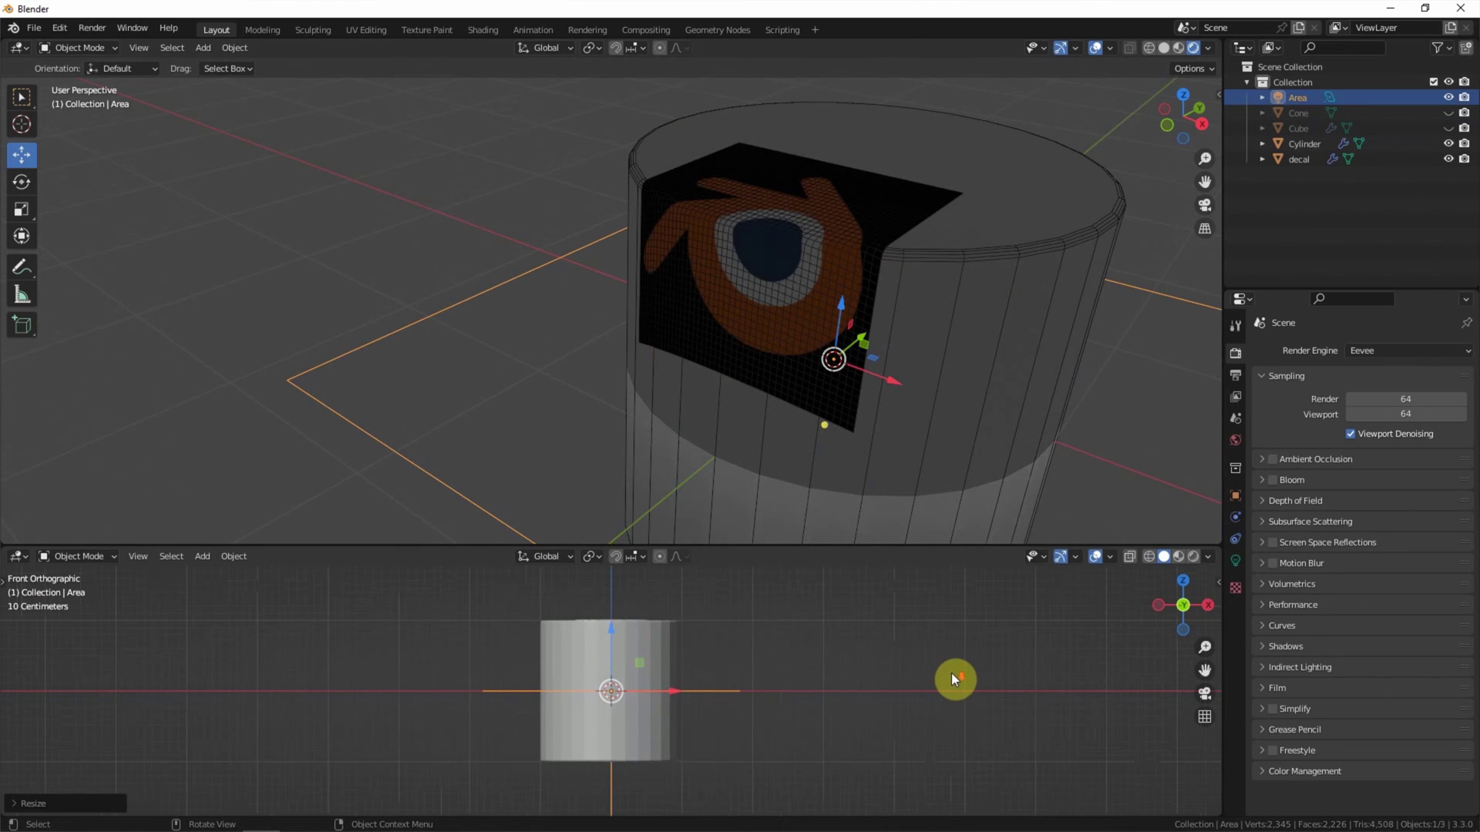
{"action": "key", "text": "g"}
{"action": "left_click", "coordinate": [803, 637]}
{"action": "key", "text": "r"}
{"action": "left_click", "coordinate": [1083, 643]}
- In the right view, move the area light to the cylinder's negative Y side and tilt it toward the cylinder
{"action": "left_click", "coordinate": [1200, 607]}
{"action": "key", "text": "g"}
{"action": "key", "text": "y"}
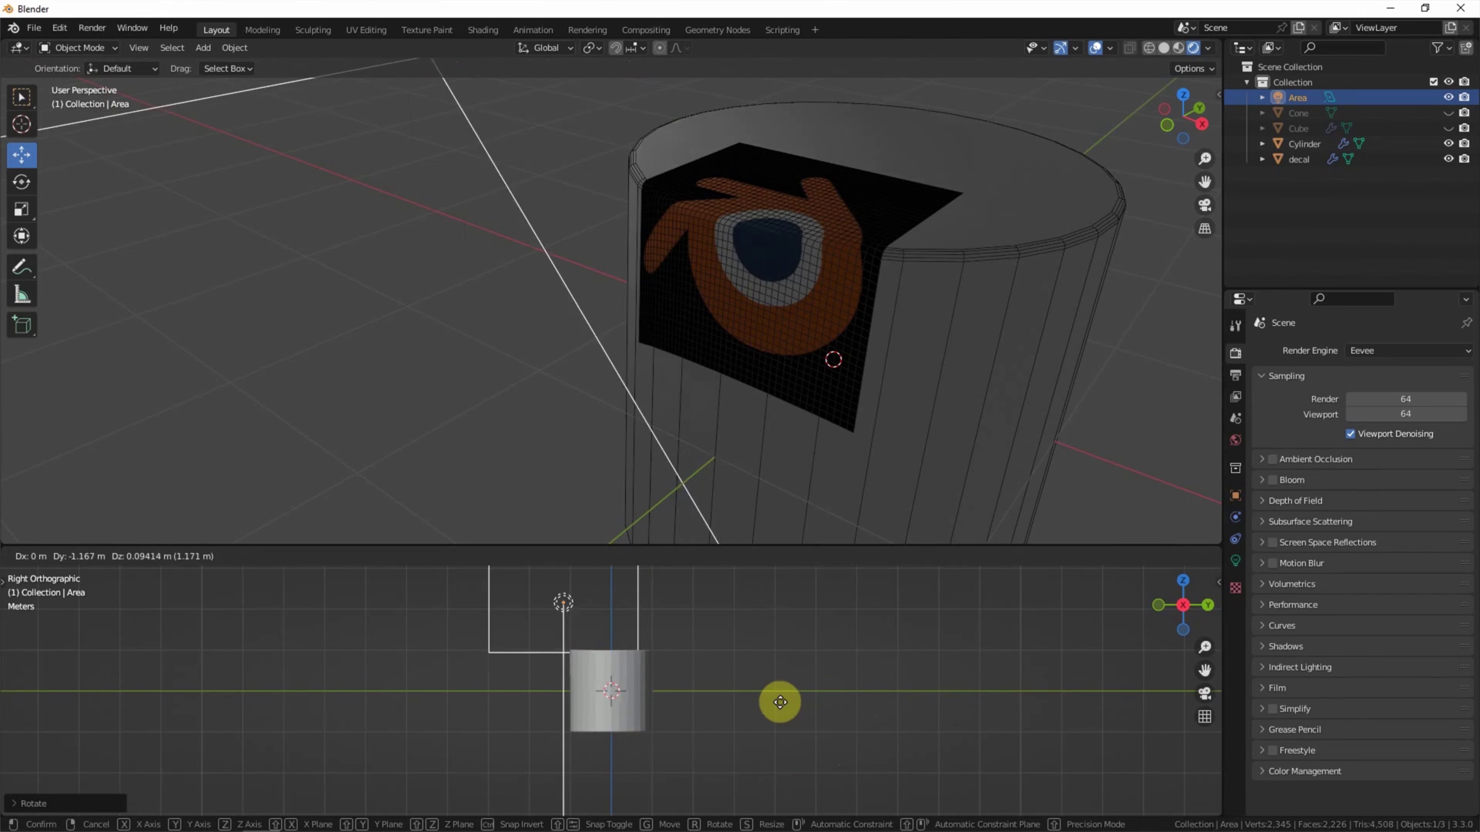
{"action": "left_click", "coordinate": [761, 782]}
{"action": "key", "text": "r"}
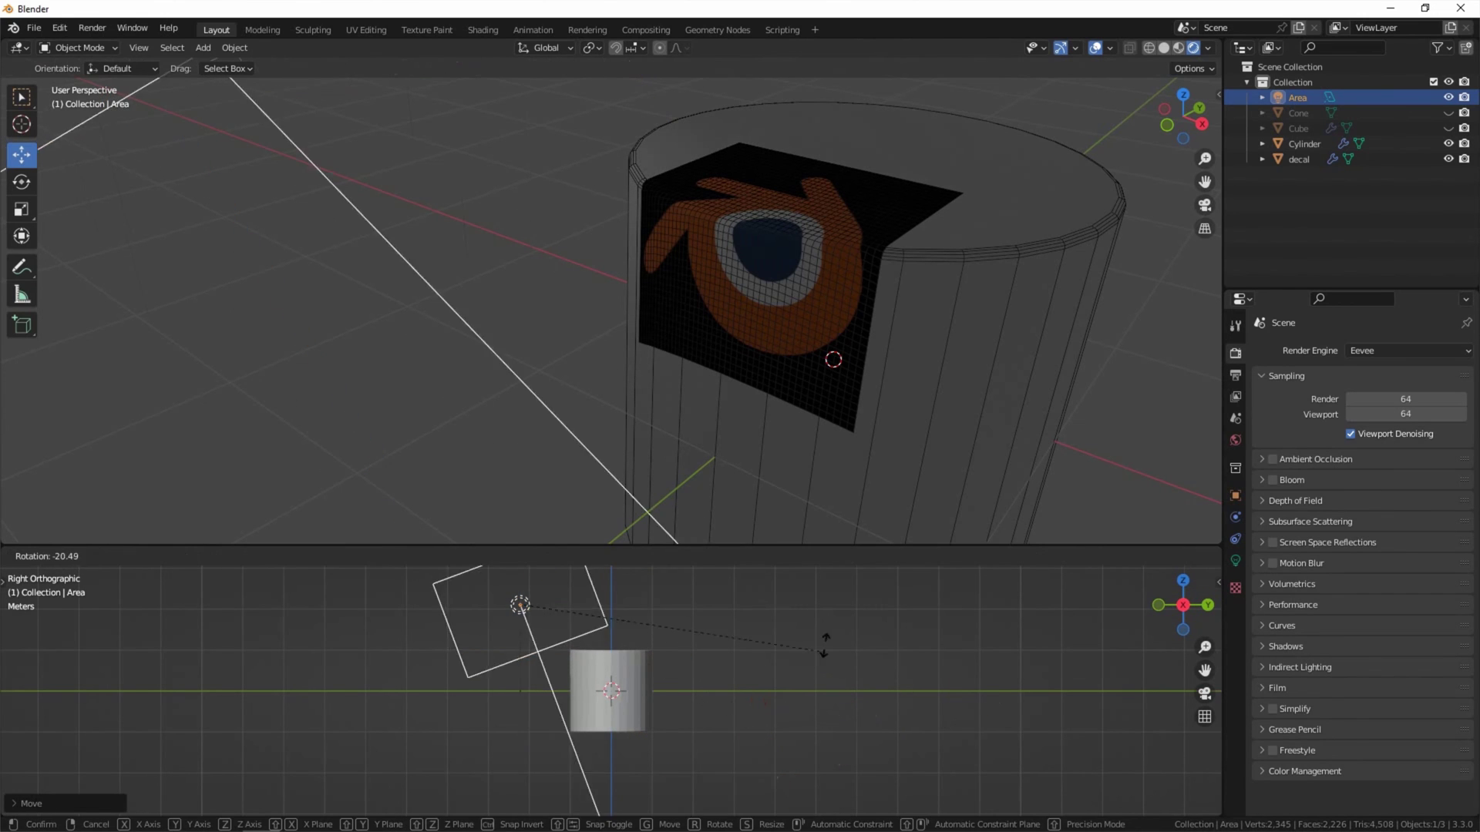
{"action": "left_click", "coordinate": [871, 743]}
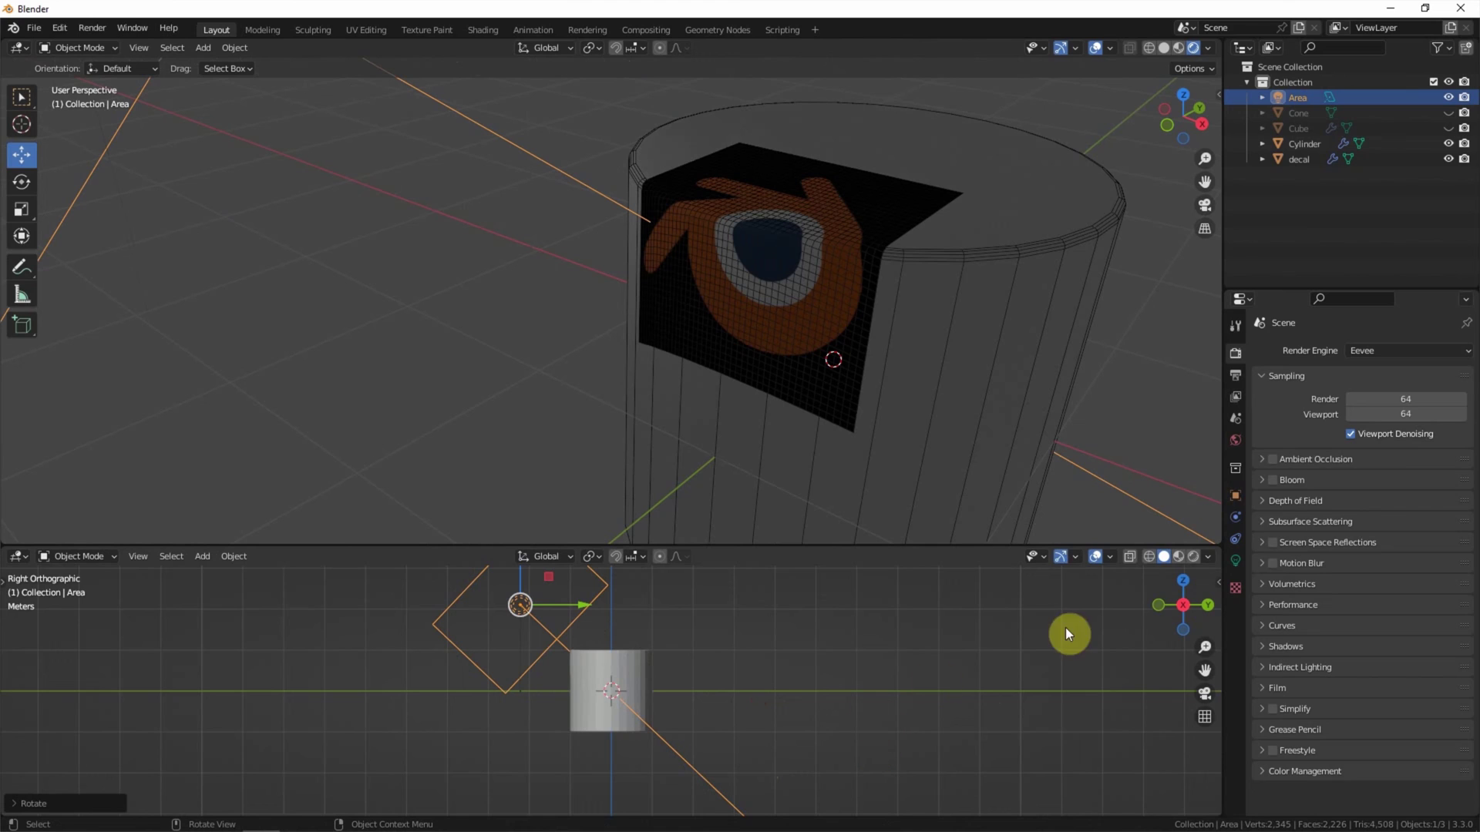
- Set the area light's power to 1000 W and shrink the second viewport to enlarge the rendered view
{"action": "left_click", "coordinate": [1235, 561]}
{"action": "left_click", "coordinate": [1357, 457]}
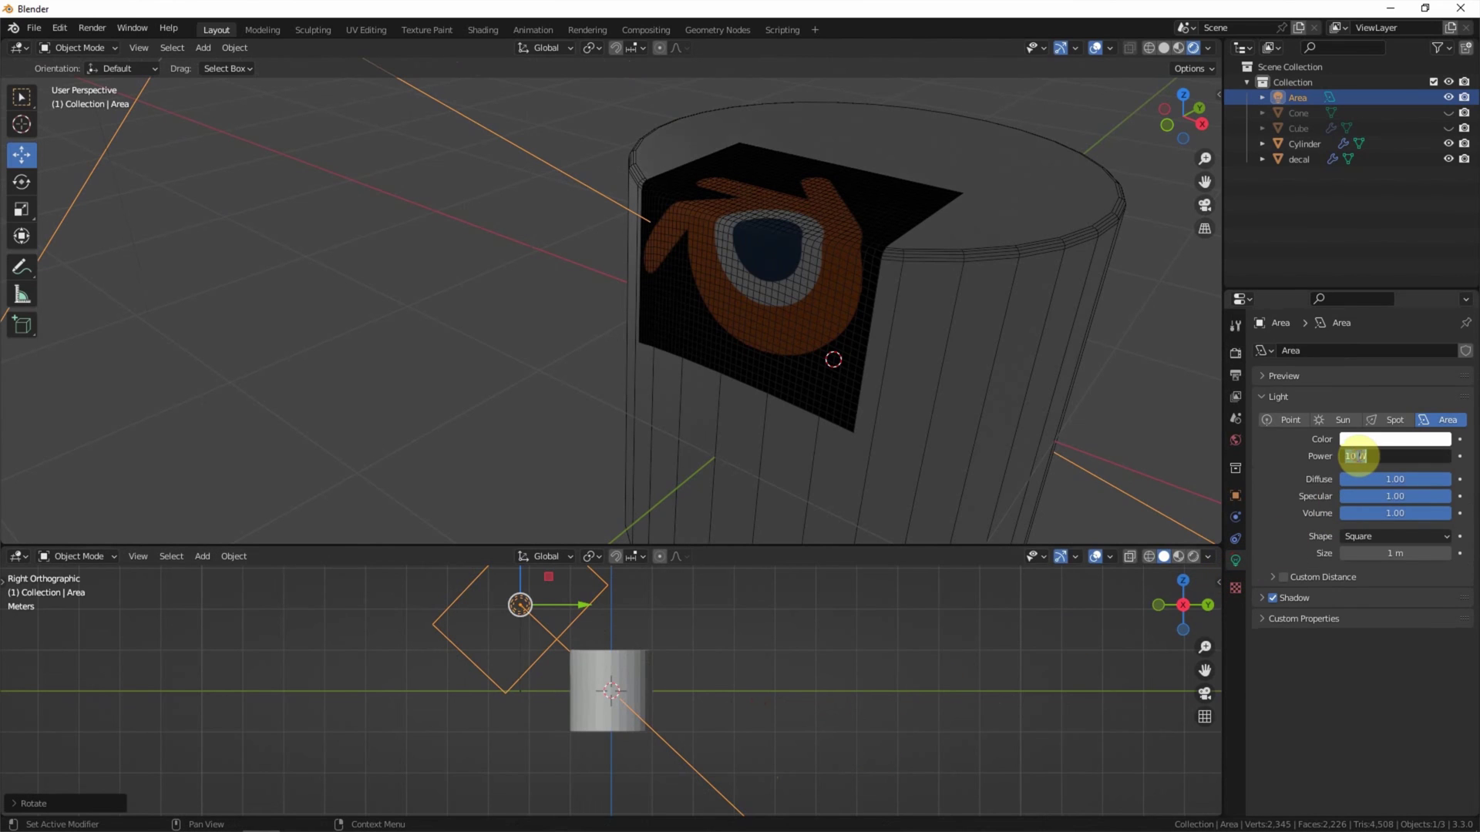
{"action": "type", "text": "1000"}
{"action": "key", "text": "Return"}
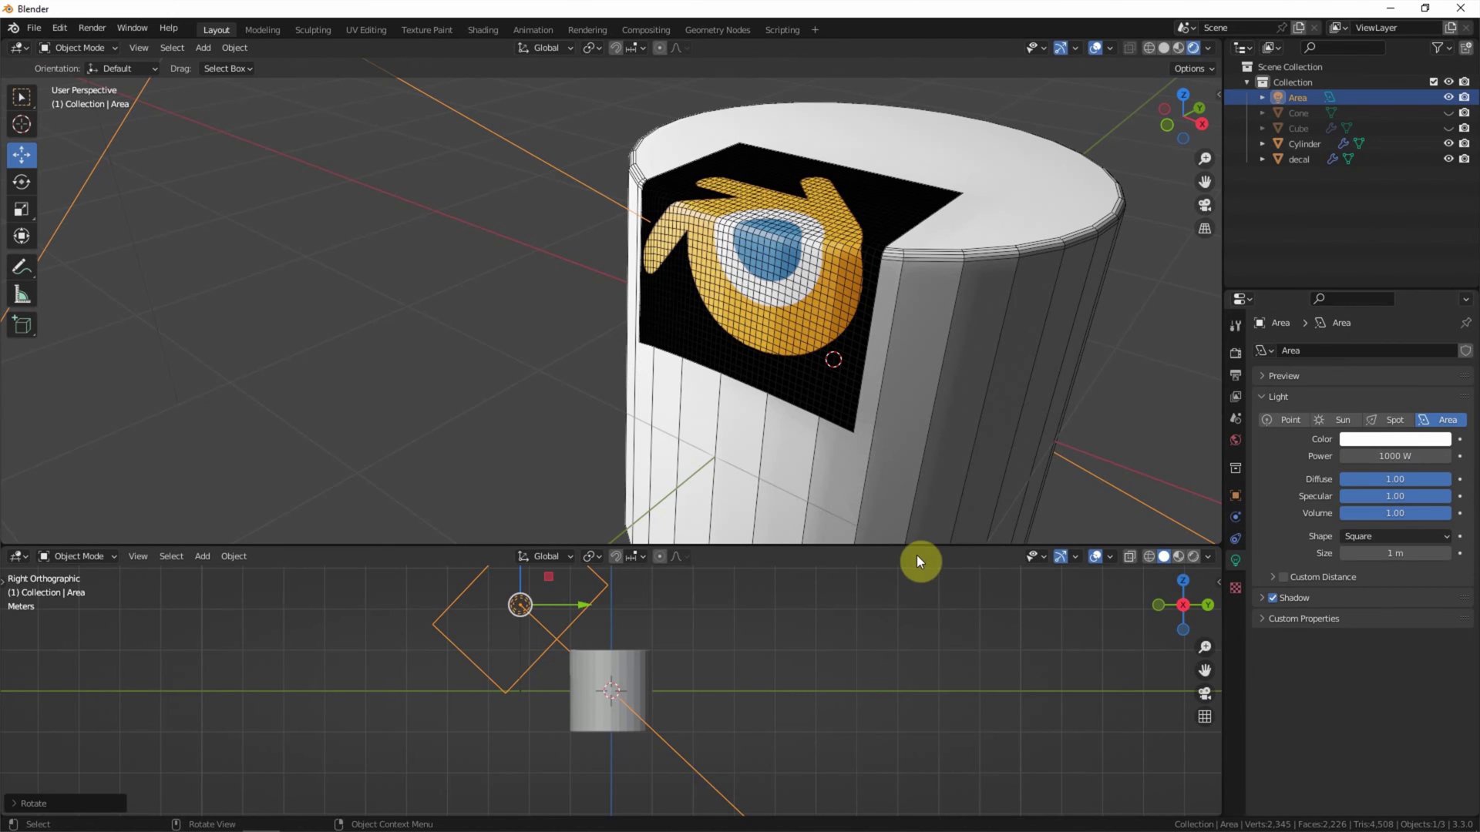
{"action": "left_click_drag", "start_coordinate": [917, 546], "coordinate": [895, 806]}
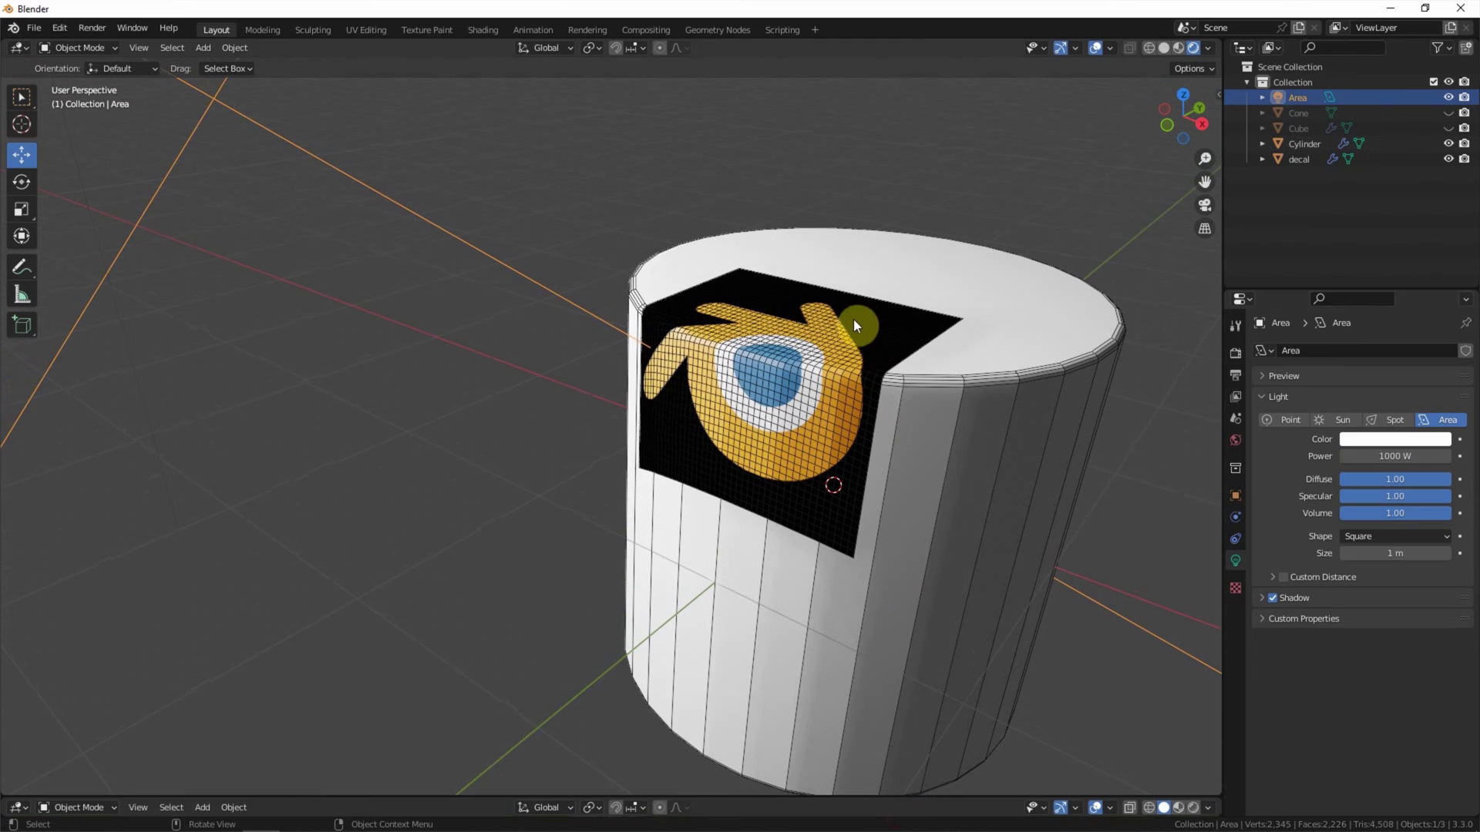
- Set both the blend mode and the shadow mode of the decal's material to Alpha Clip
{"action": "left_click", "coordinate": [1297, 159]}
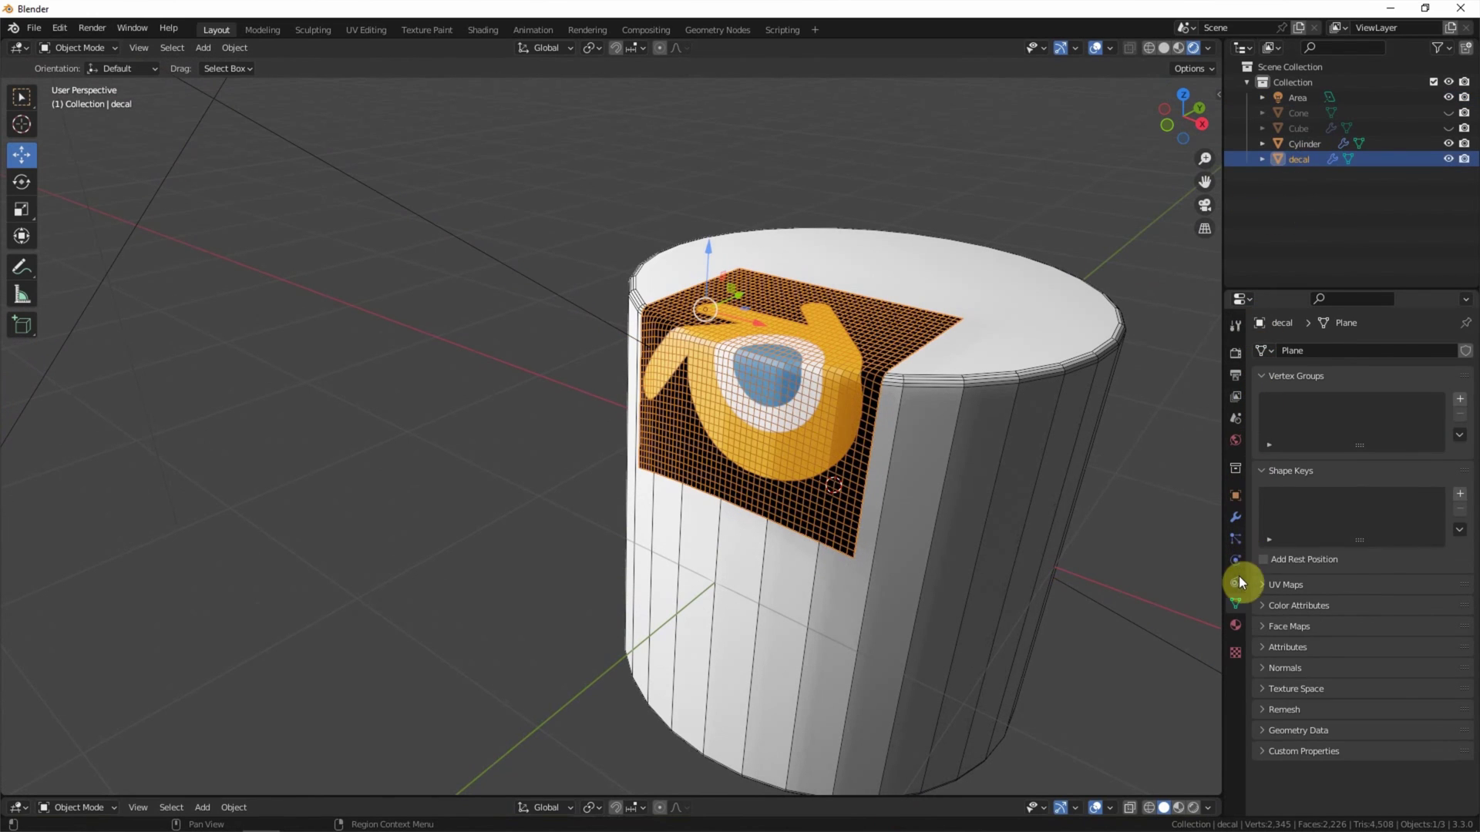
{"action": "left_click", "coordinate": [1238, 622]}
{"action": "scroll", "coordinate": [1274, 618], "scroll_direction": "down", "scroll_amount": 10}
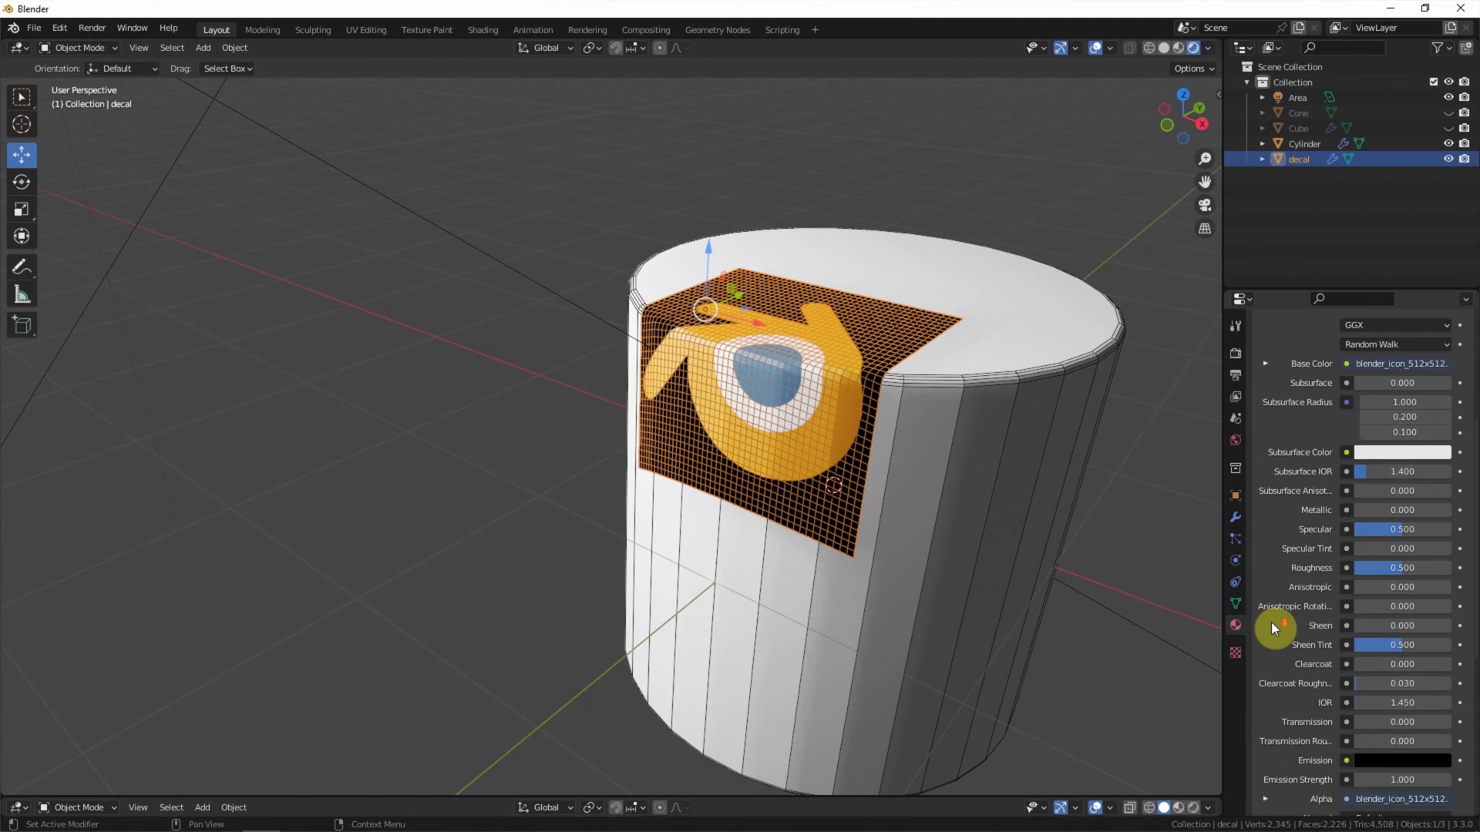
{"action": "scroll", "coordinate": [1273, 626], "scroll_direction": "down", "scroll_amount": 6}
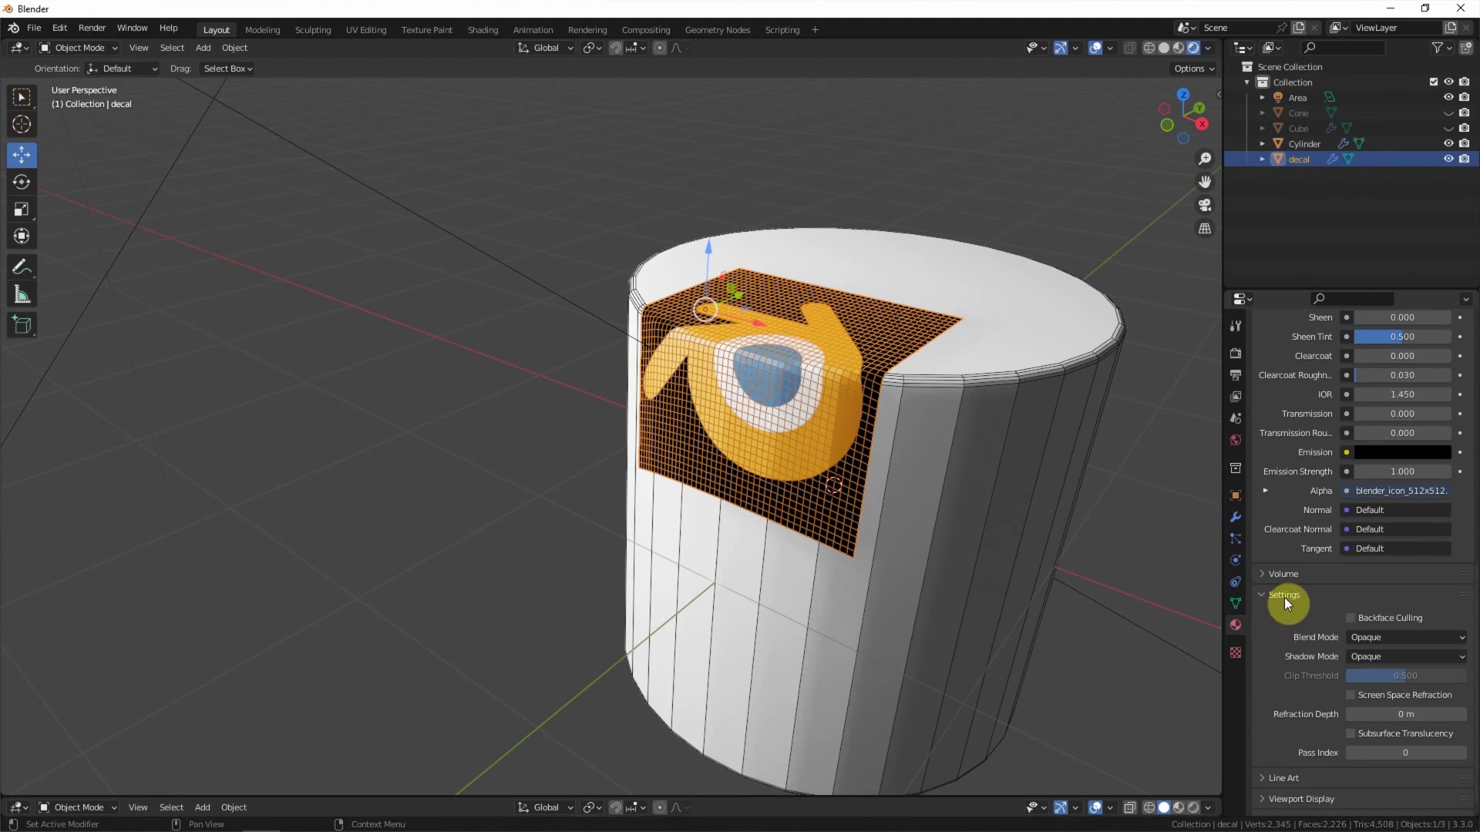
{"action": "left_click", "coordinate": [1360, 638]}
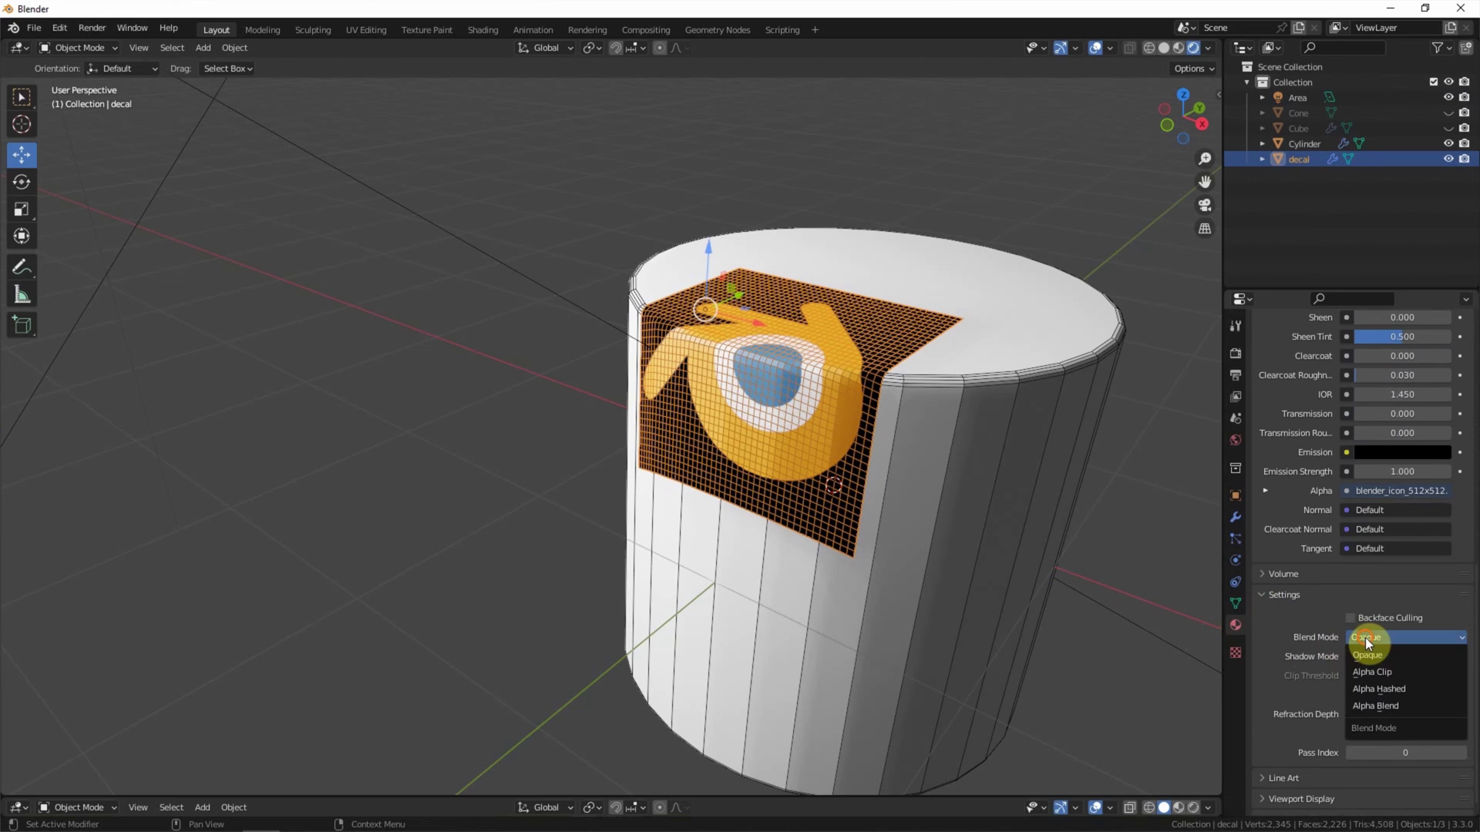
{"action": "left_click", "coordinate": [1397, 672]}
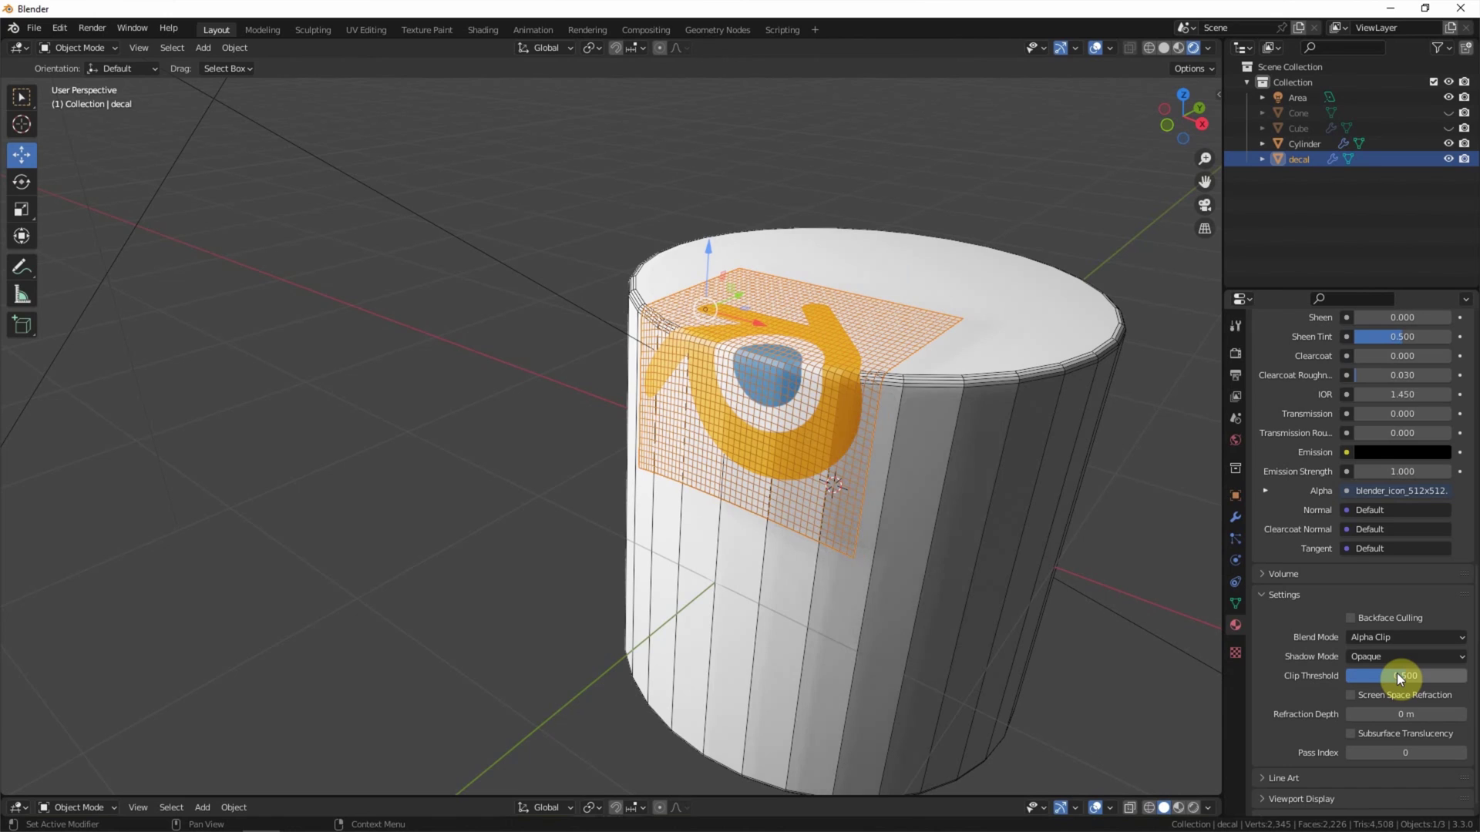
{"action": "left_click", "coordinate": [1381, 656]}
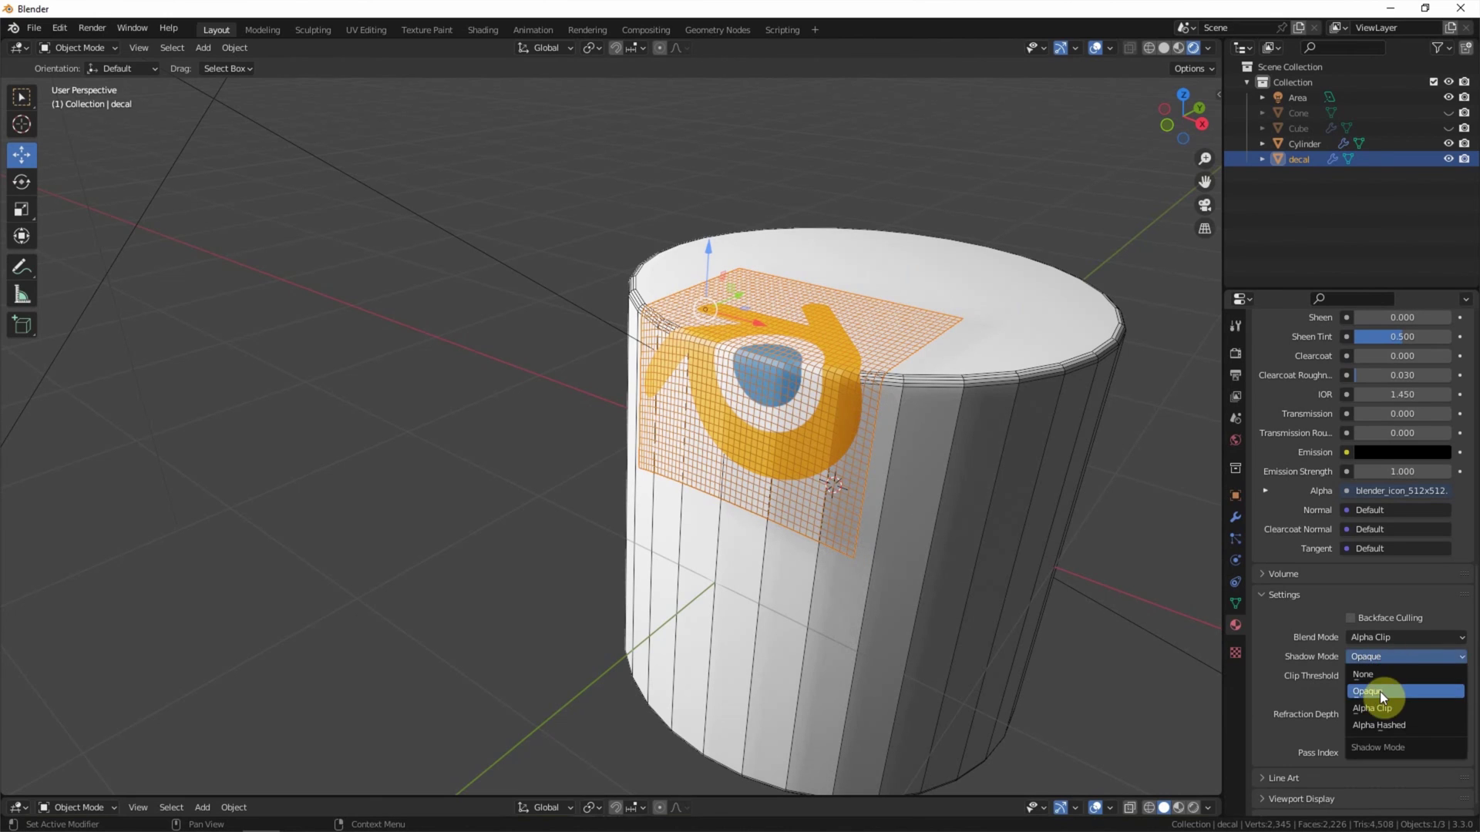
{"action": "left_click", "coordinate": [1376, 707]}
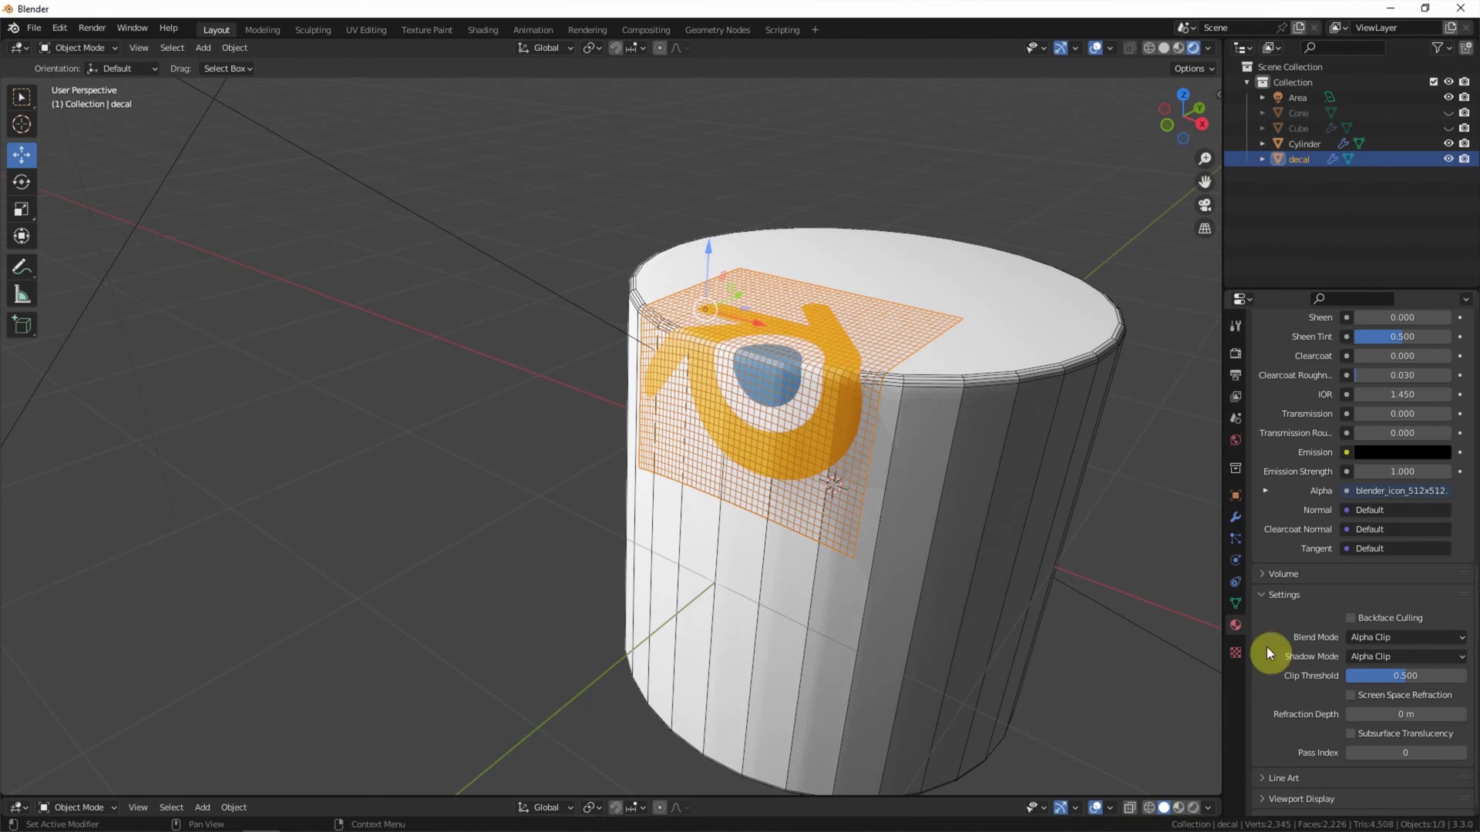
{"action": "left_click", "coordinate": [1139, 558]}
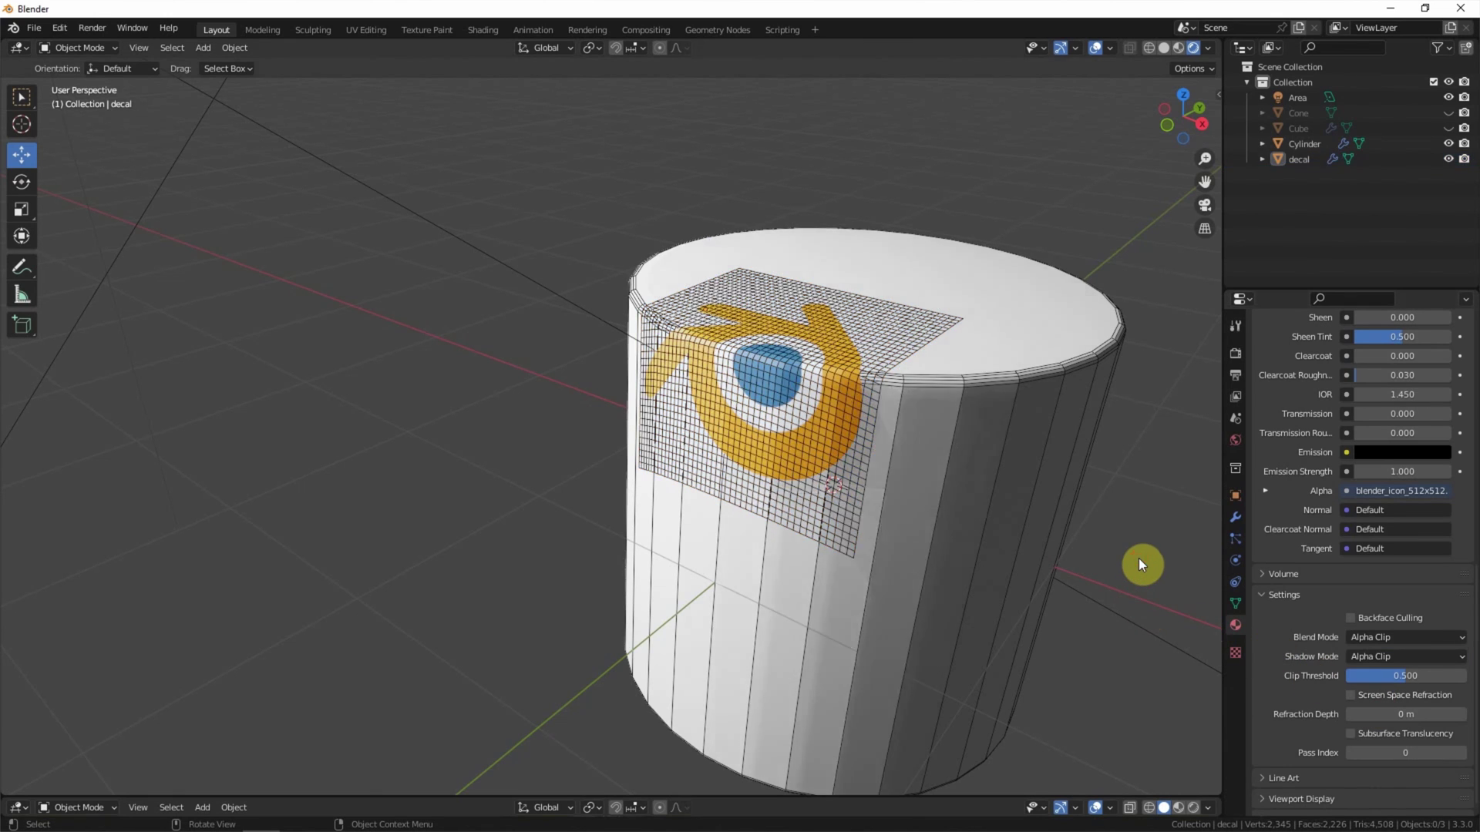
- Turn off the wireframe overlay in the rendered viewport
{"action": "left_click", "coordinate": [1110, 51]}
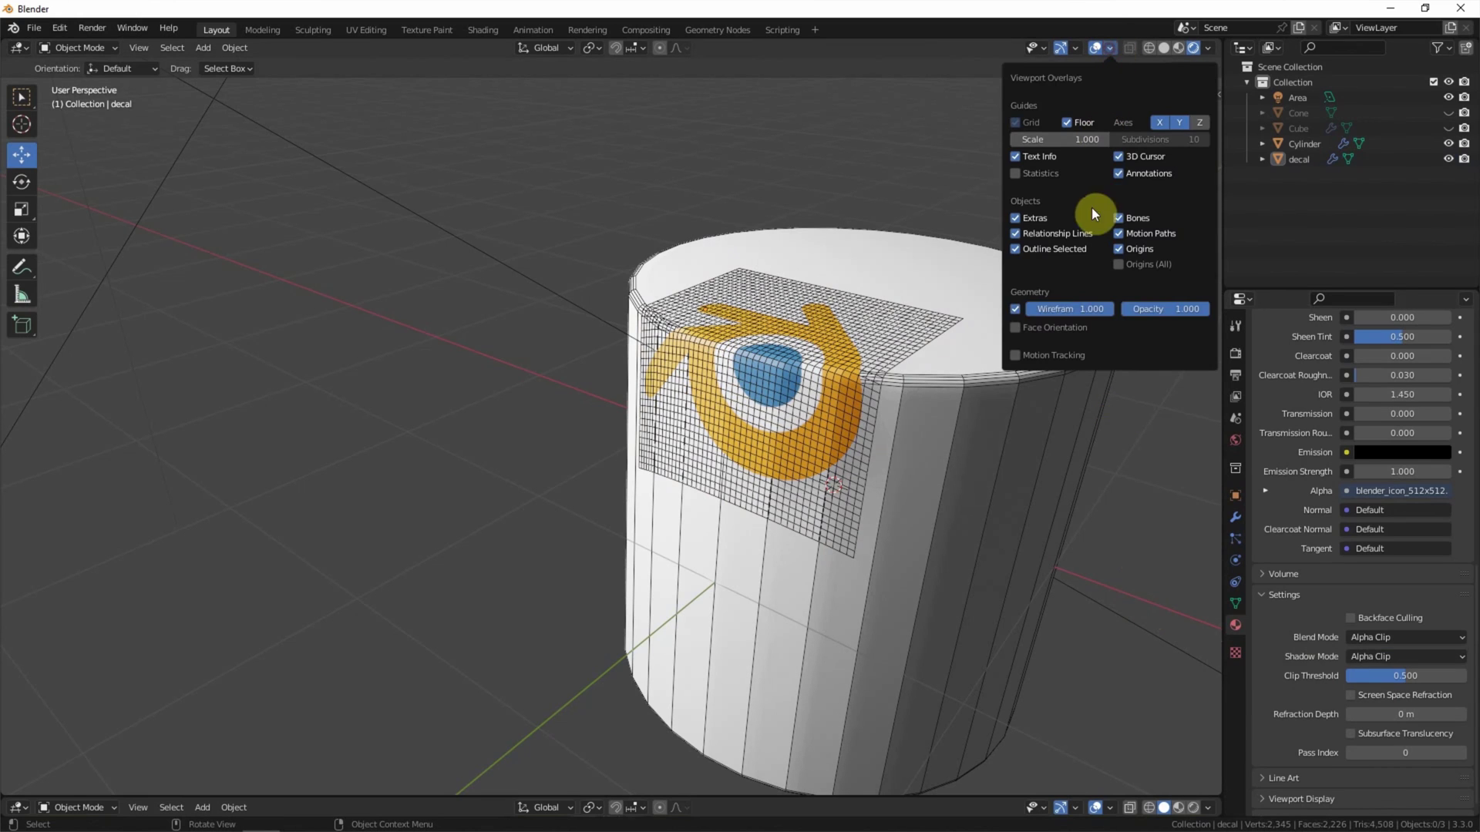
{"action": "left_click", "coordinate": [1015, 307]}
{"action": "middle_click_drag", "start_coordinate": [969, 309], "coordinate": [880, 262], "text": "shift"}
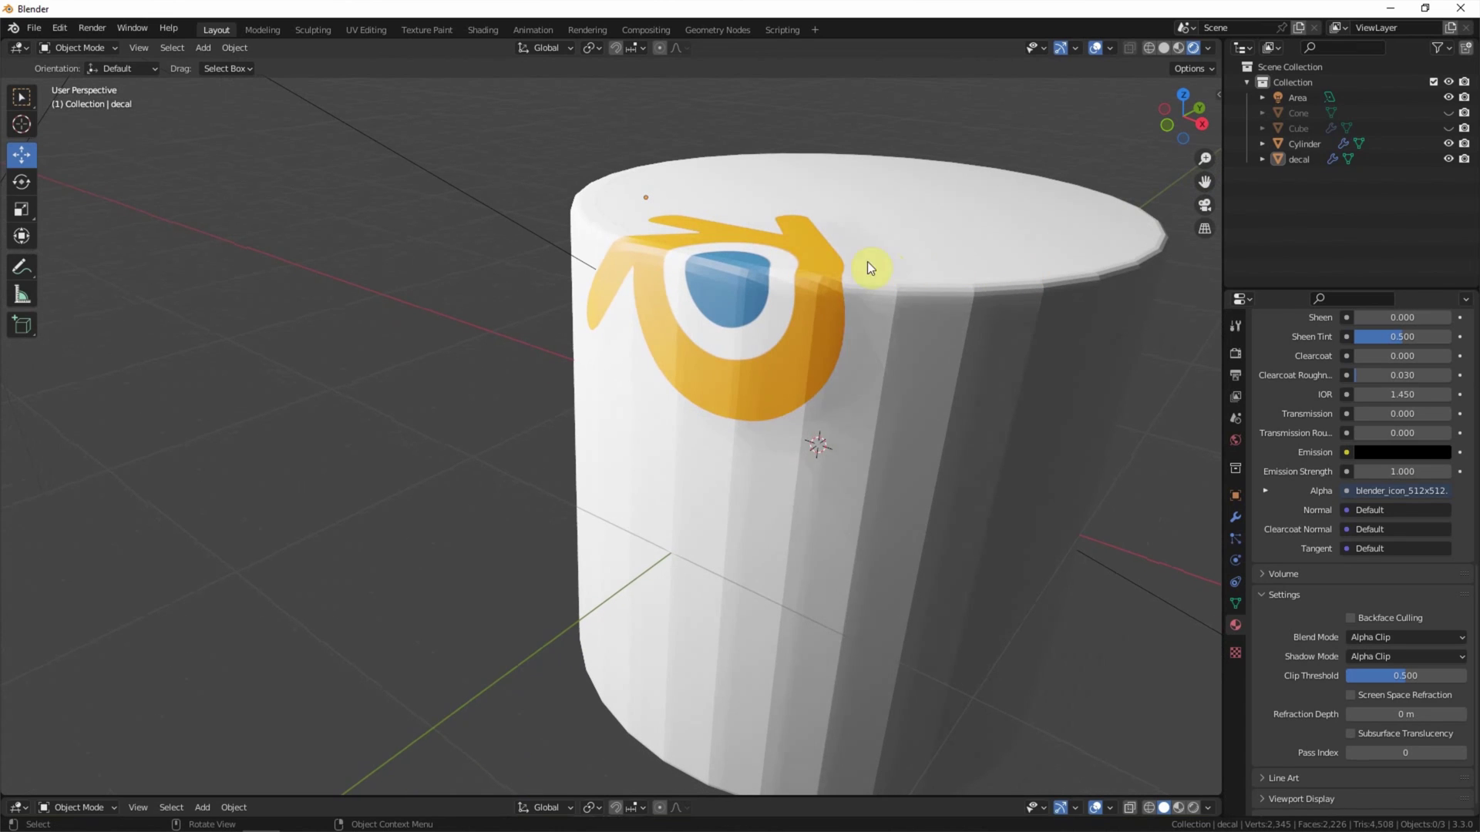
- Apply Shade Smooth to the decal and to the cylinder
{"action": "left_click", "coordinate": [780, 247]}
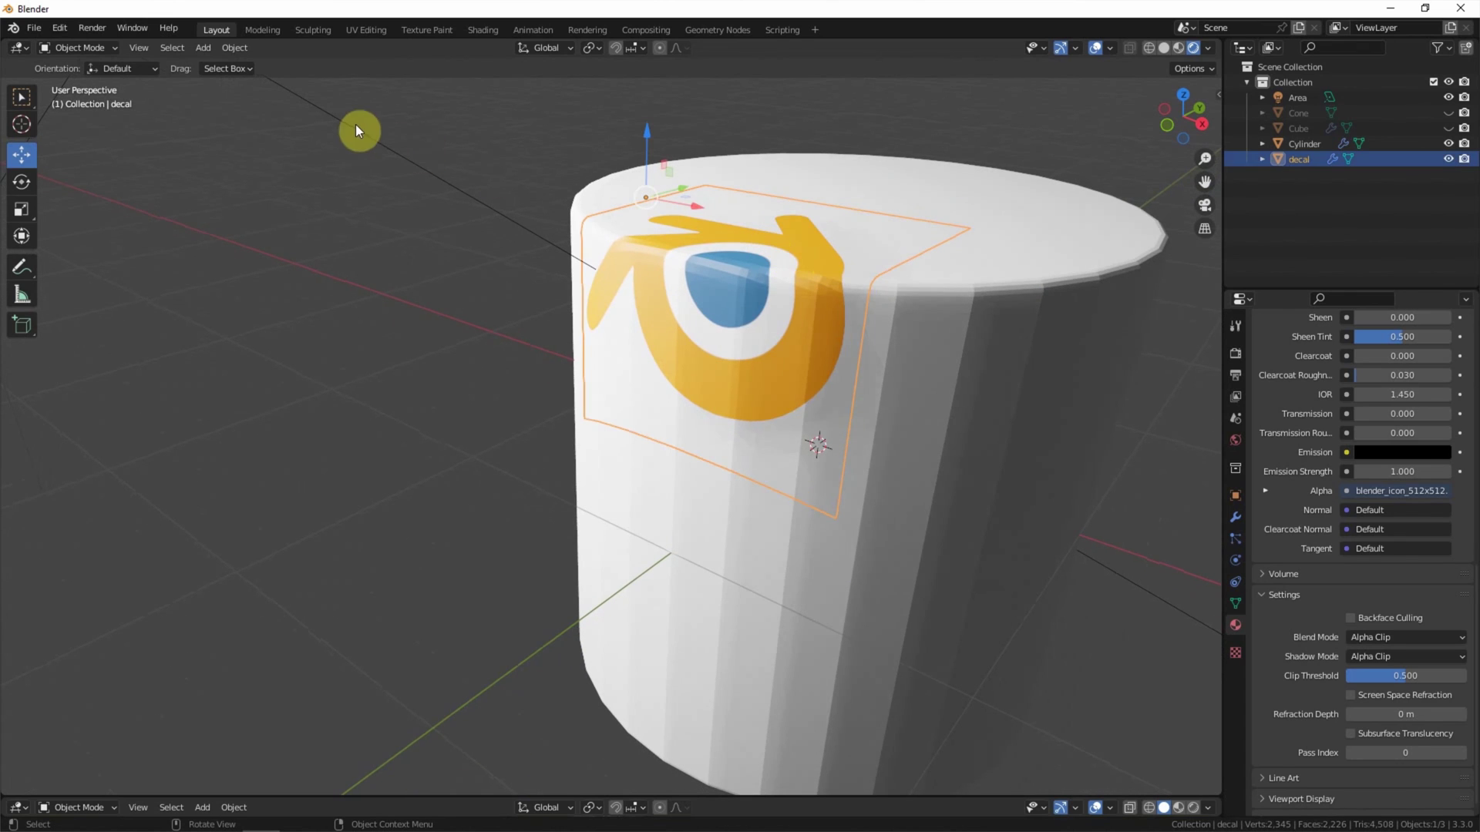
{"action": "left_click", "coordinate": [240, 48]}
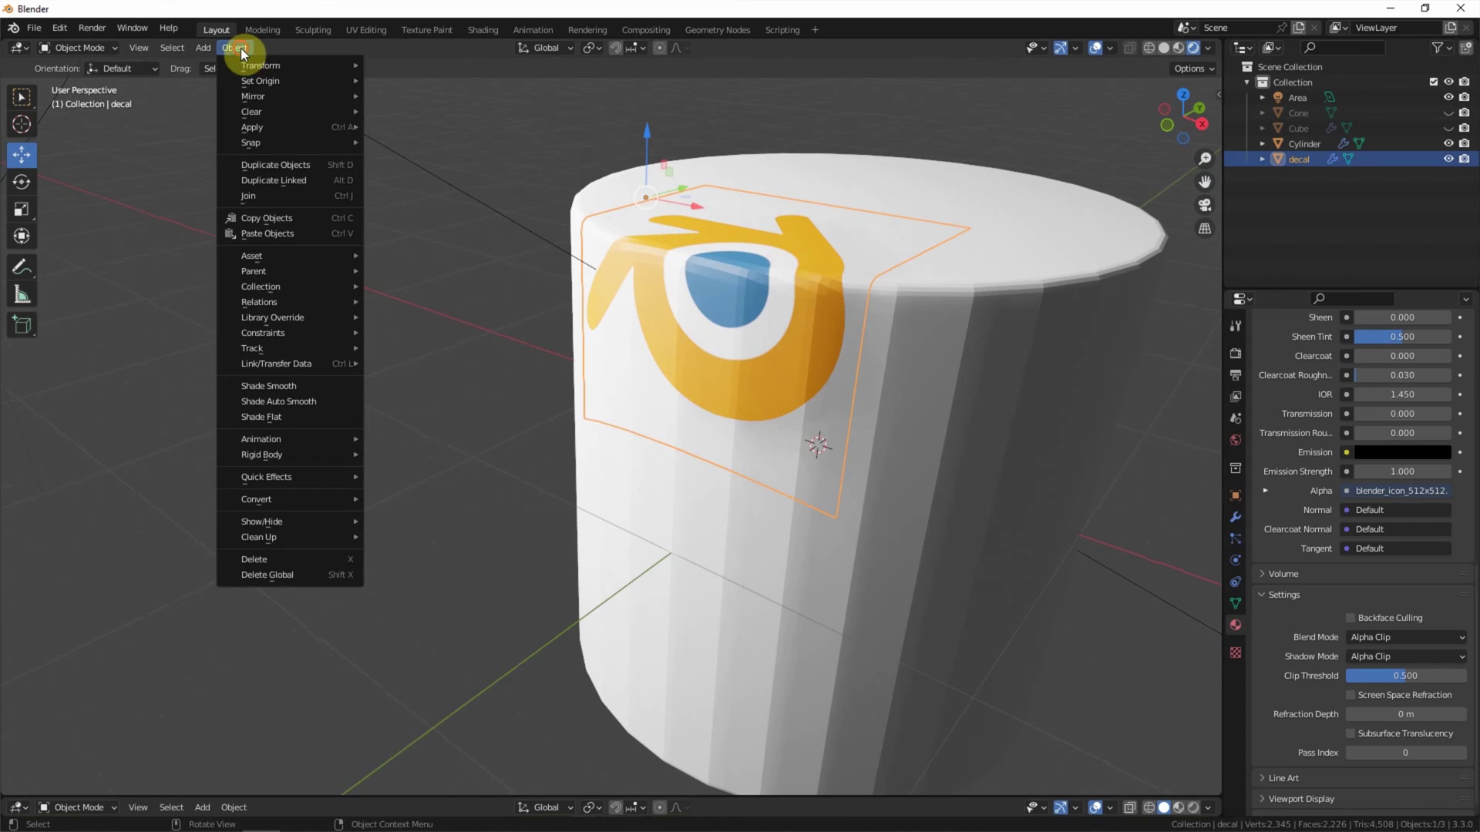
{"action": "left_click", "coordinate": [291, 389]}
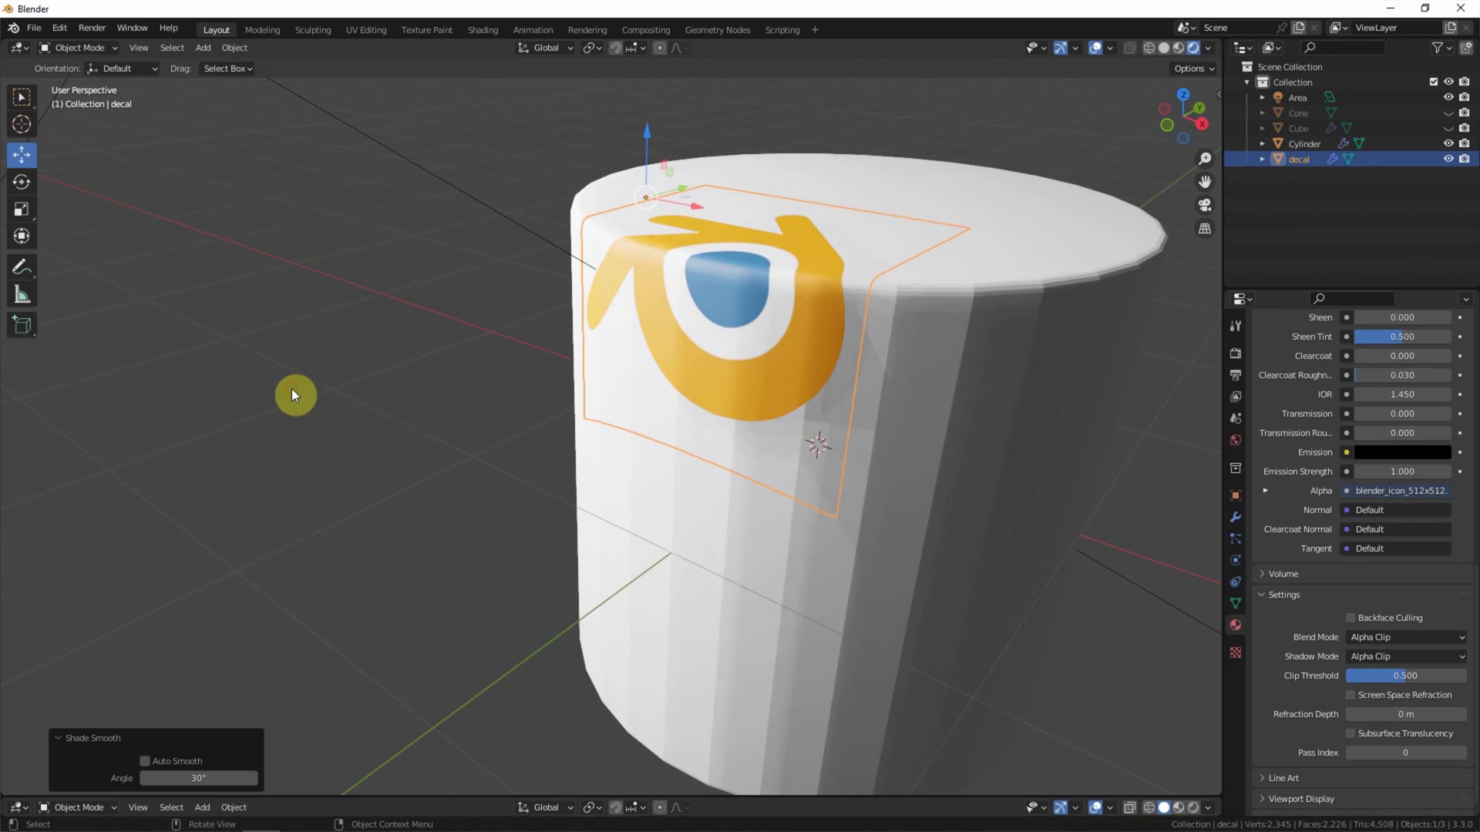
{"action": "left_click", "coordinate": [968, 392]}
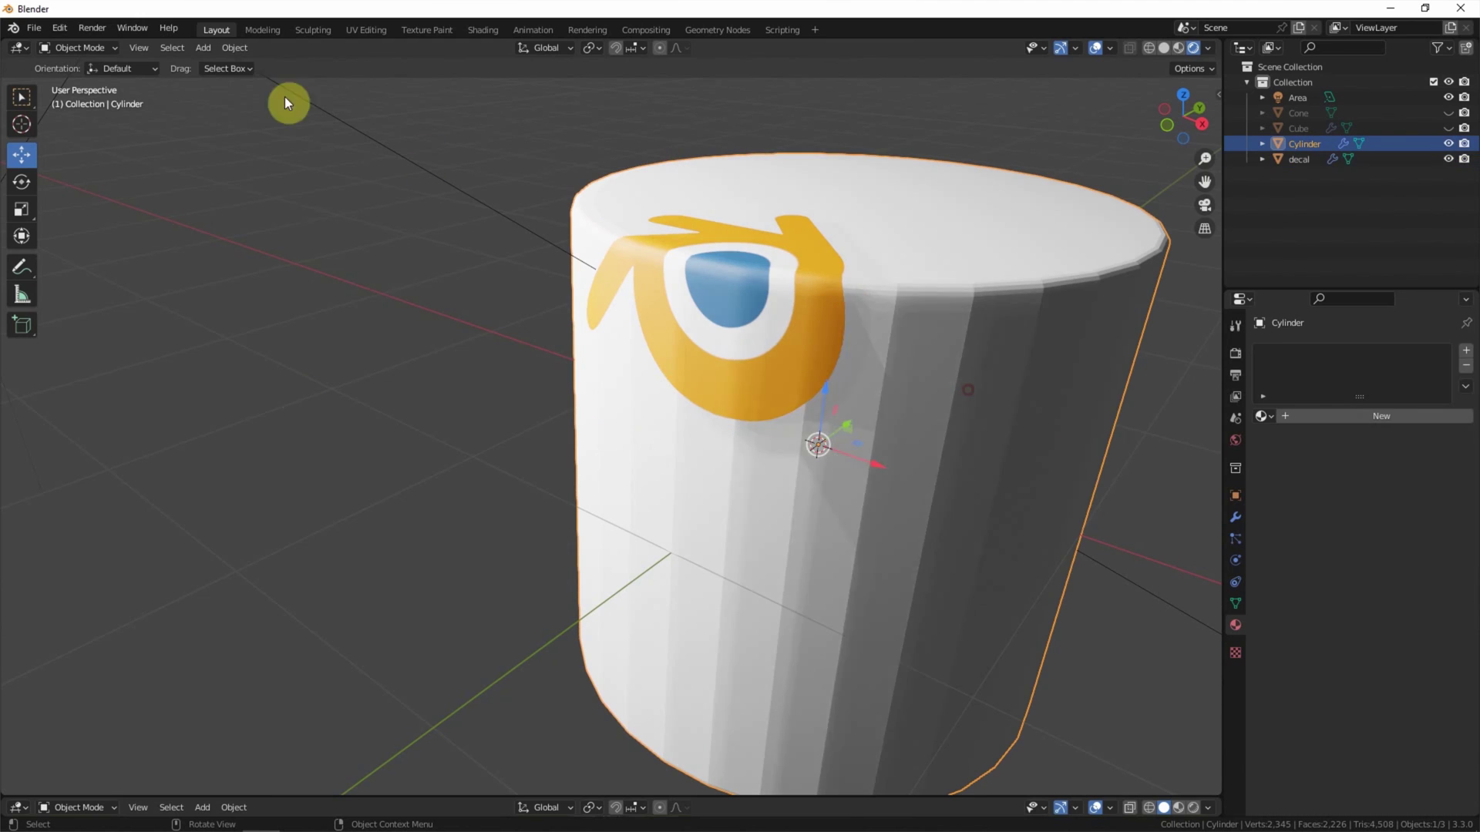
{"action": "left_click", "coordinate": [231, 48]}
{"action": "left_click", "coordinate": [258, 386]}
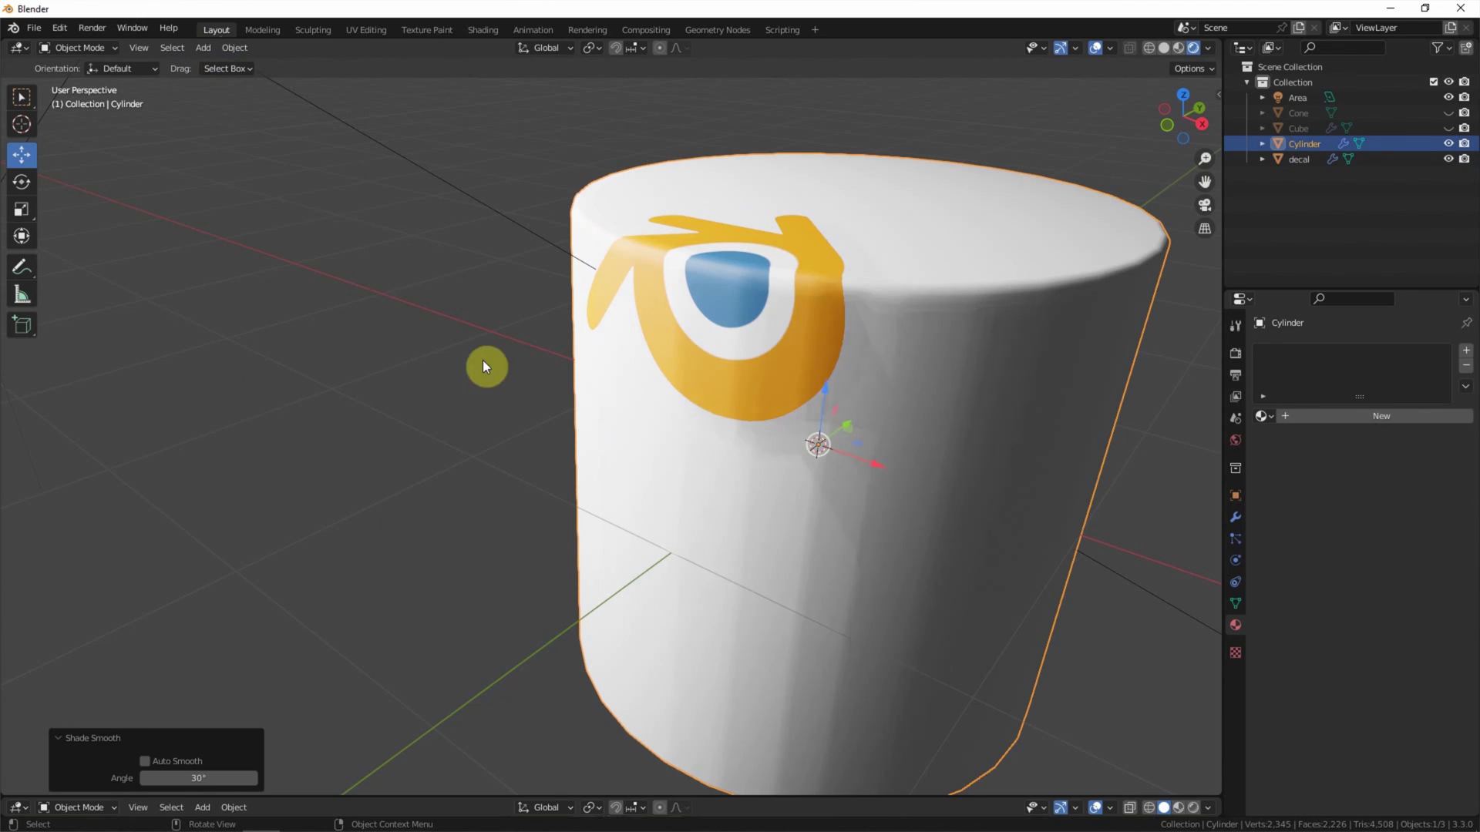
- Add a Subdivision Surface modifier to the decal and another one to the cylinder
{"action": "left_click", "coordinate": [712, 331]}
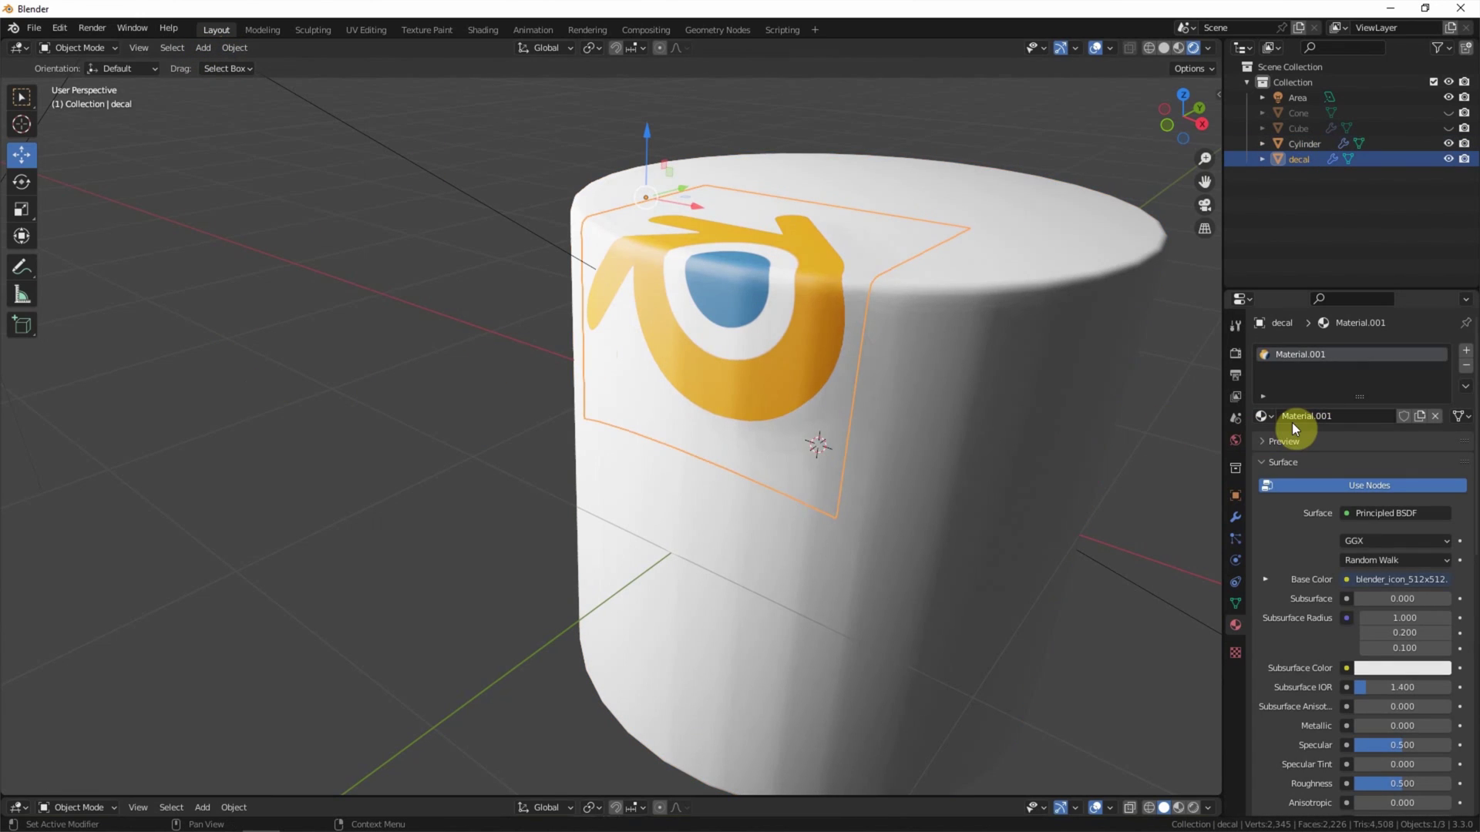
{"action": "left_click", "coordinate": [1233, 515]}
{"action": "left_click", "coordinate": [1324, 351]}
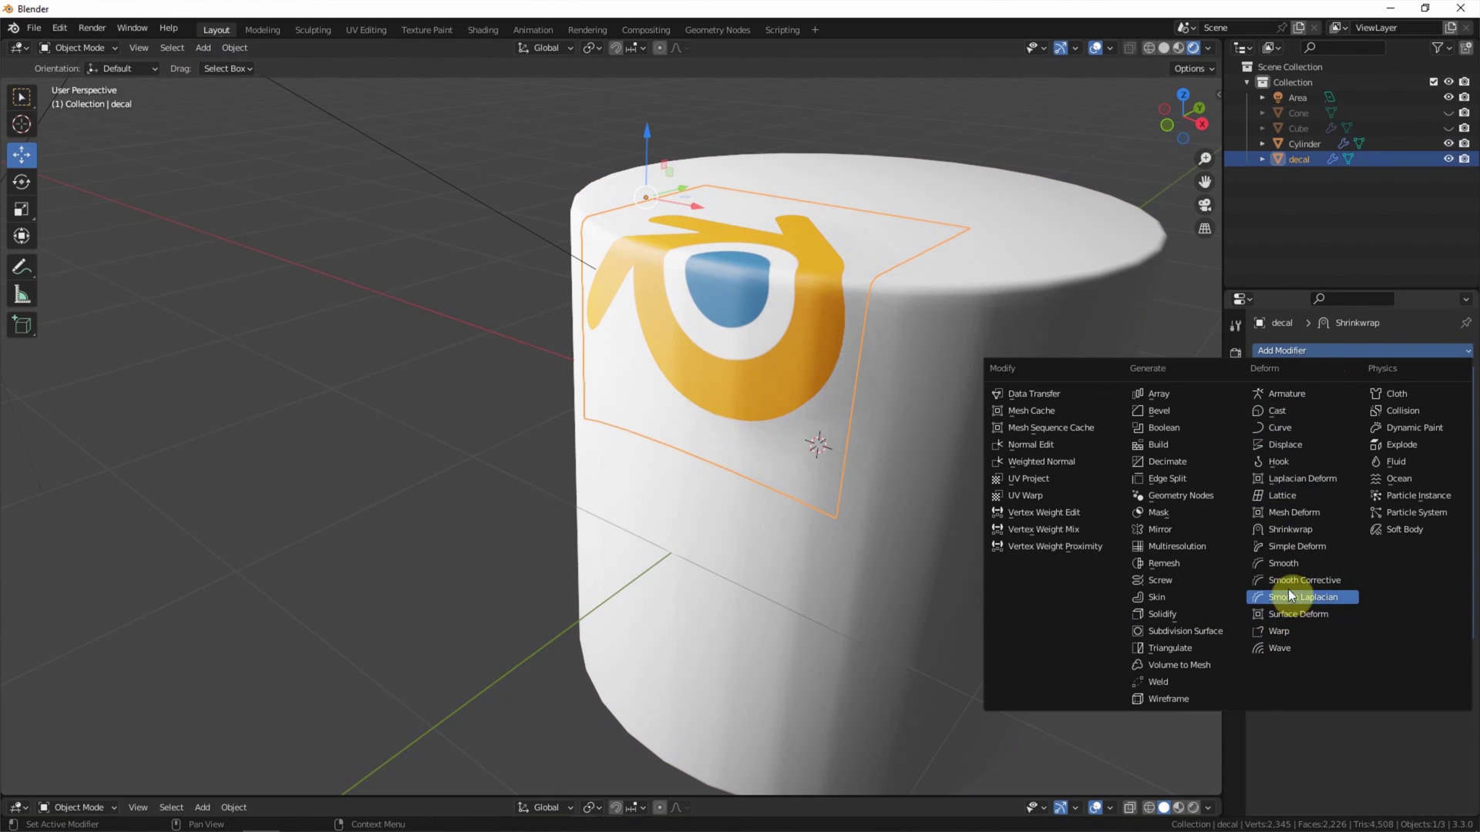
{"action": "left_click", "coordinate": [1217, 630]}
{"action": "left_click", "coordinate": [1162, 419]}
{"action": "left_click", "coordinate": [1319, 353]}
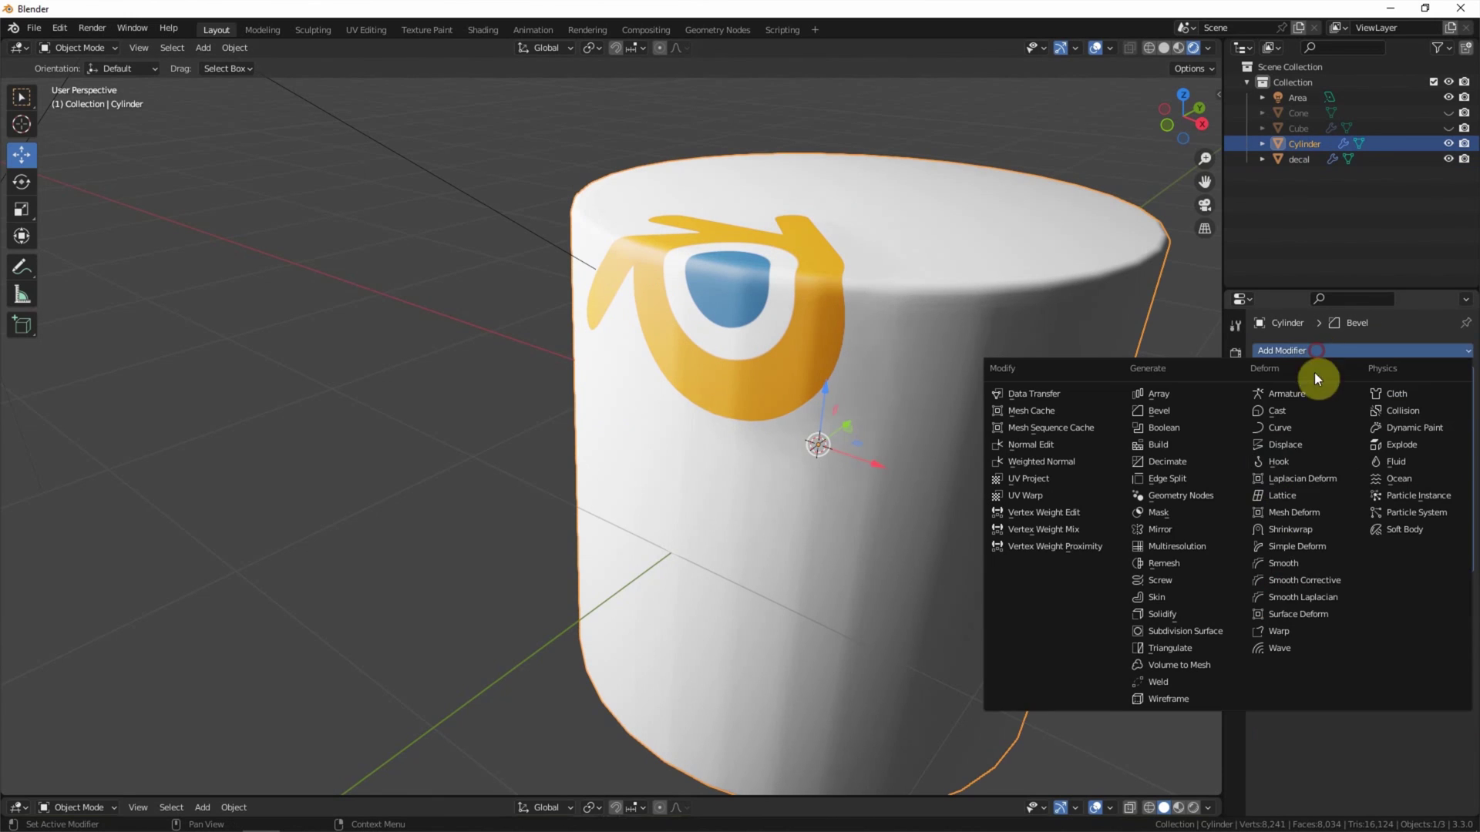
{"action": "left_click", "coordinate": [1214, 630]}
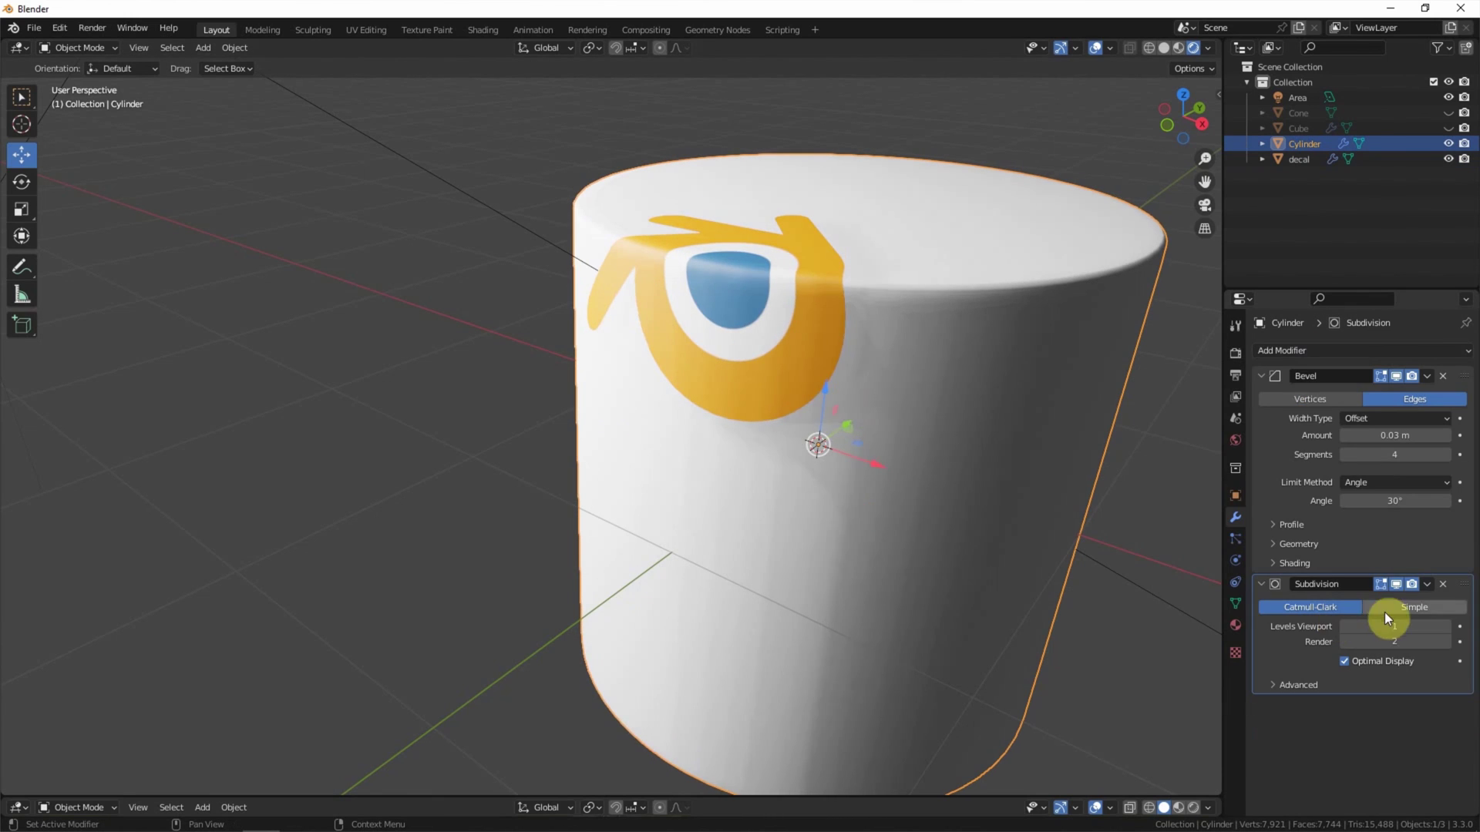
- Set the viewport level of the decal's Subdivision modifier to 2
{"action": "left_click", "coordinate": [829, 354]}
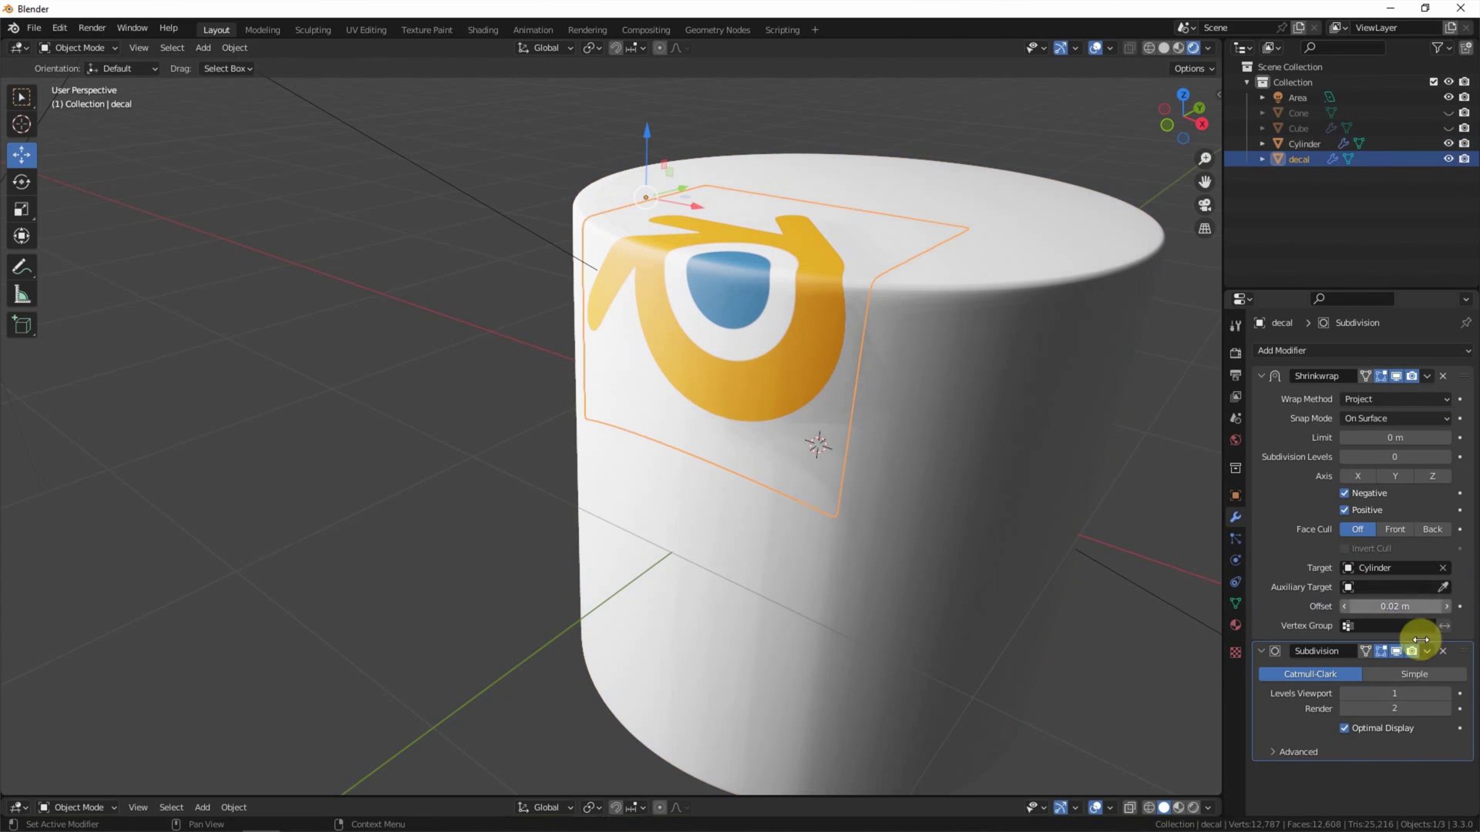
{"action": "left_click", "coordinate": [1445, 694]}
{"action": "left_click", "coordinate": [1149, 516]}
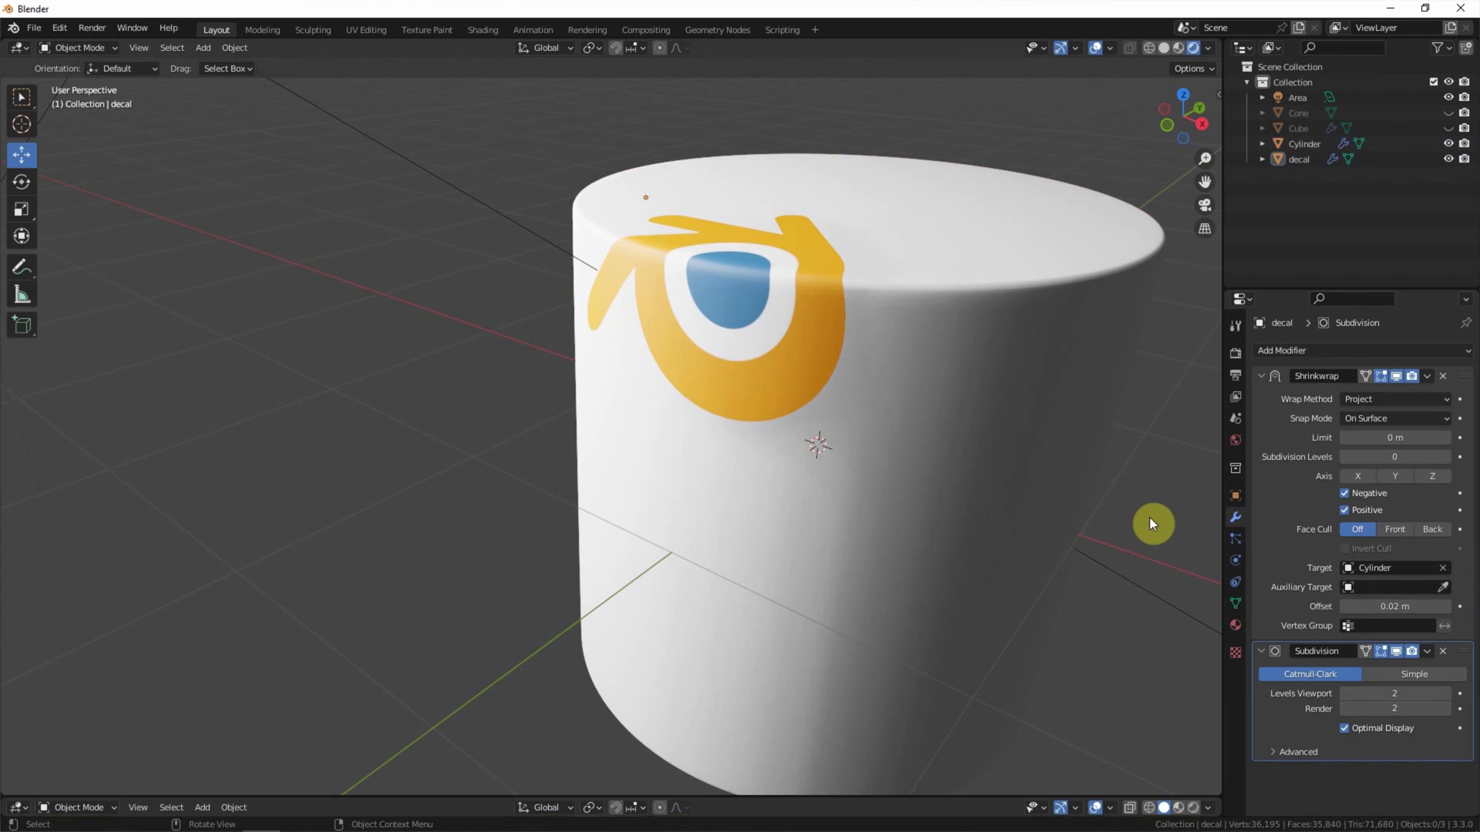
- Switch the scene's render engine to Cycles
{"action": "left_click", "coordinate": [1235, 352]}
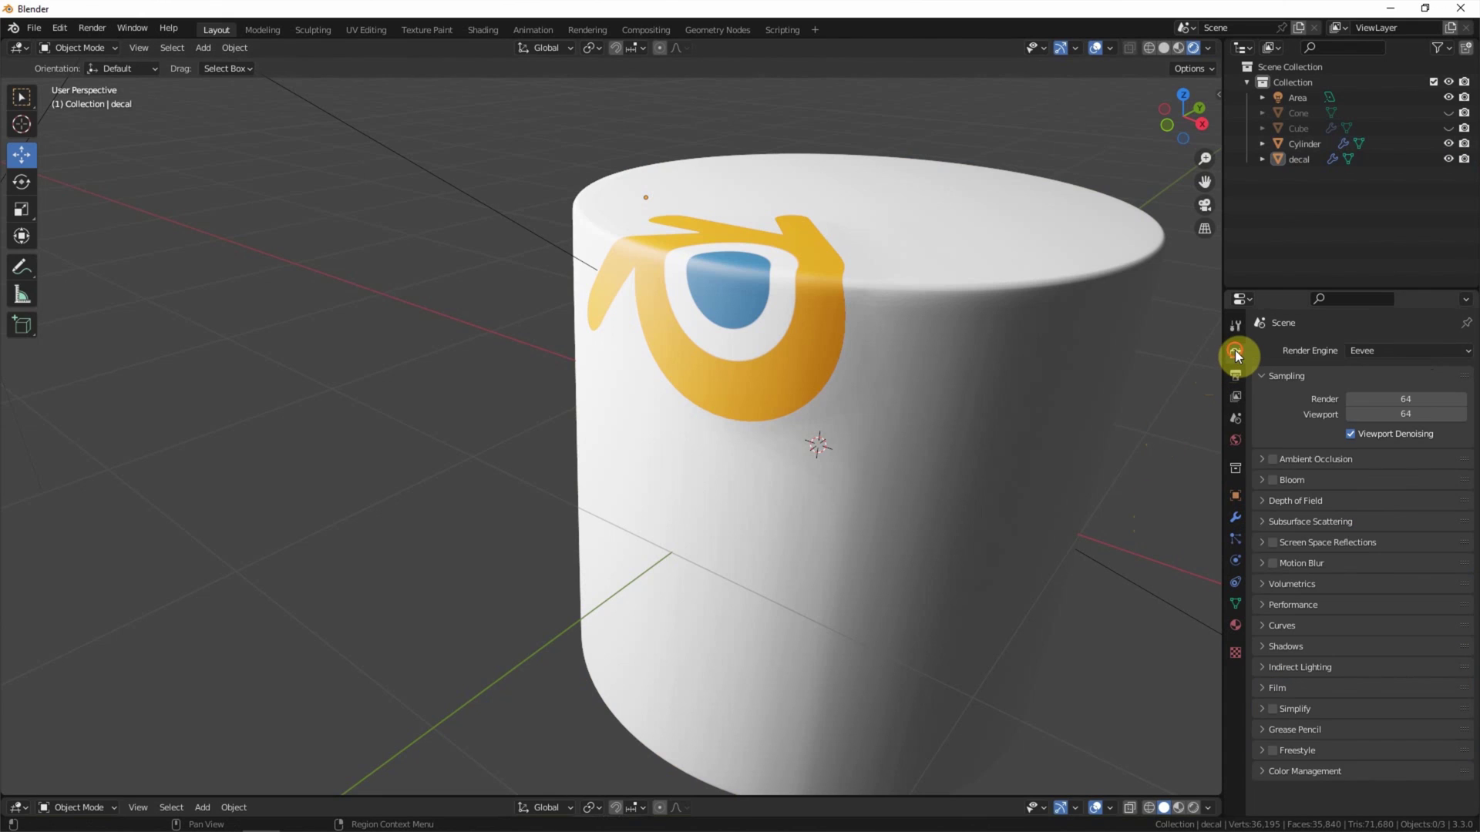
{"action": "left_click", "coordinate": [1384, 349]}
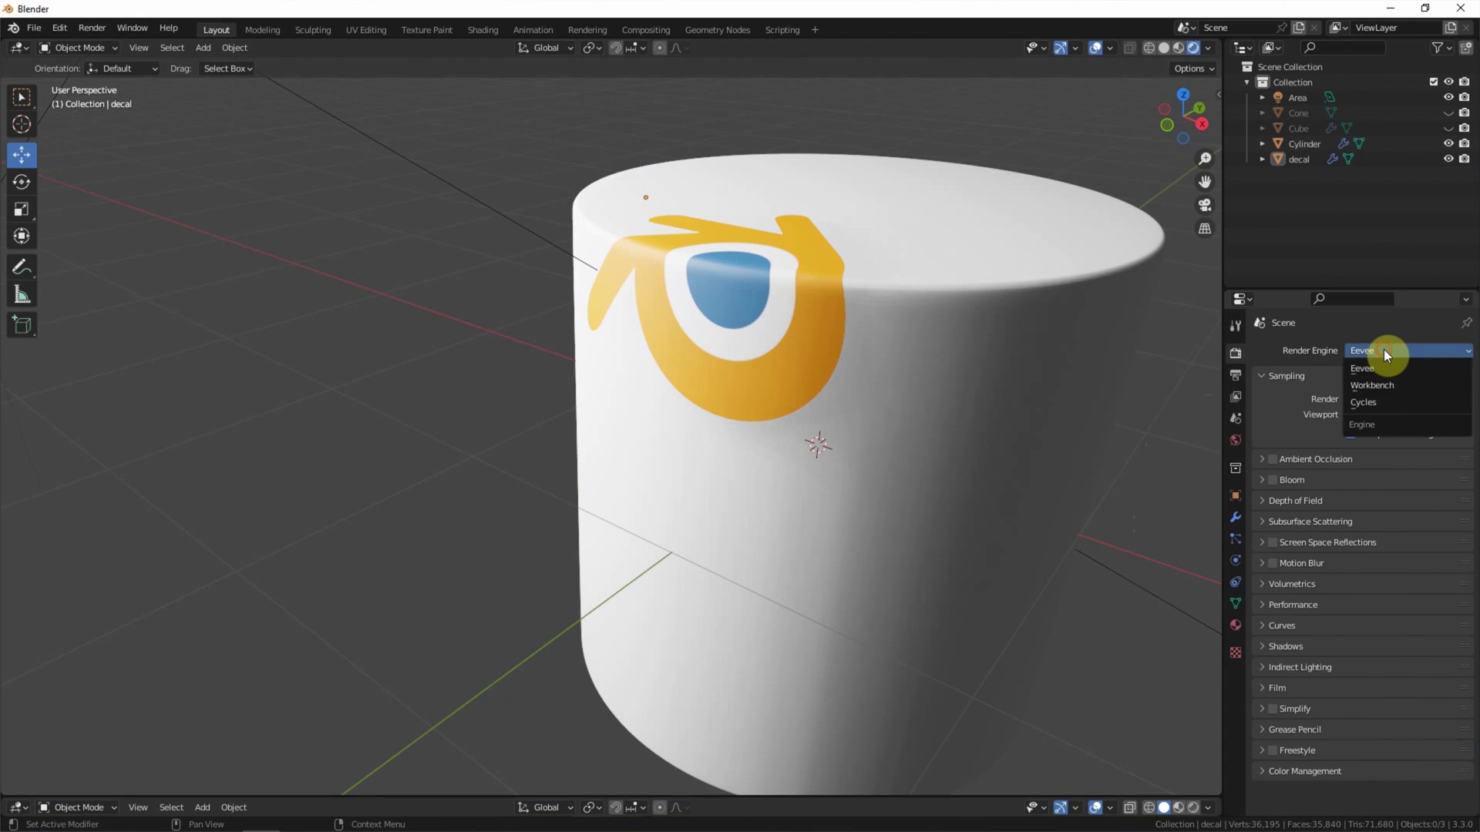
{"action": "left_click", "coordinate": [1385, 401]}
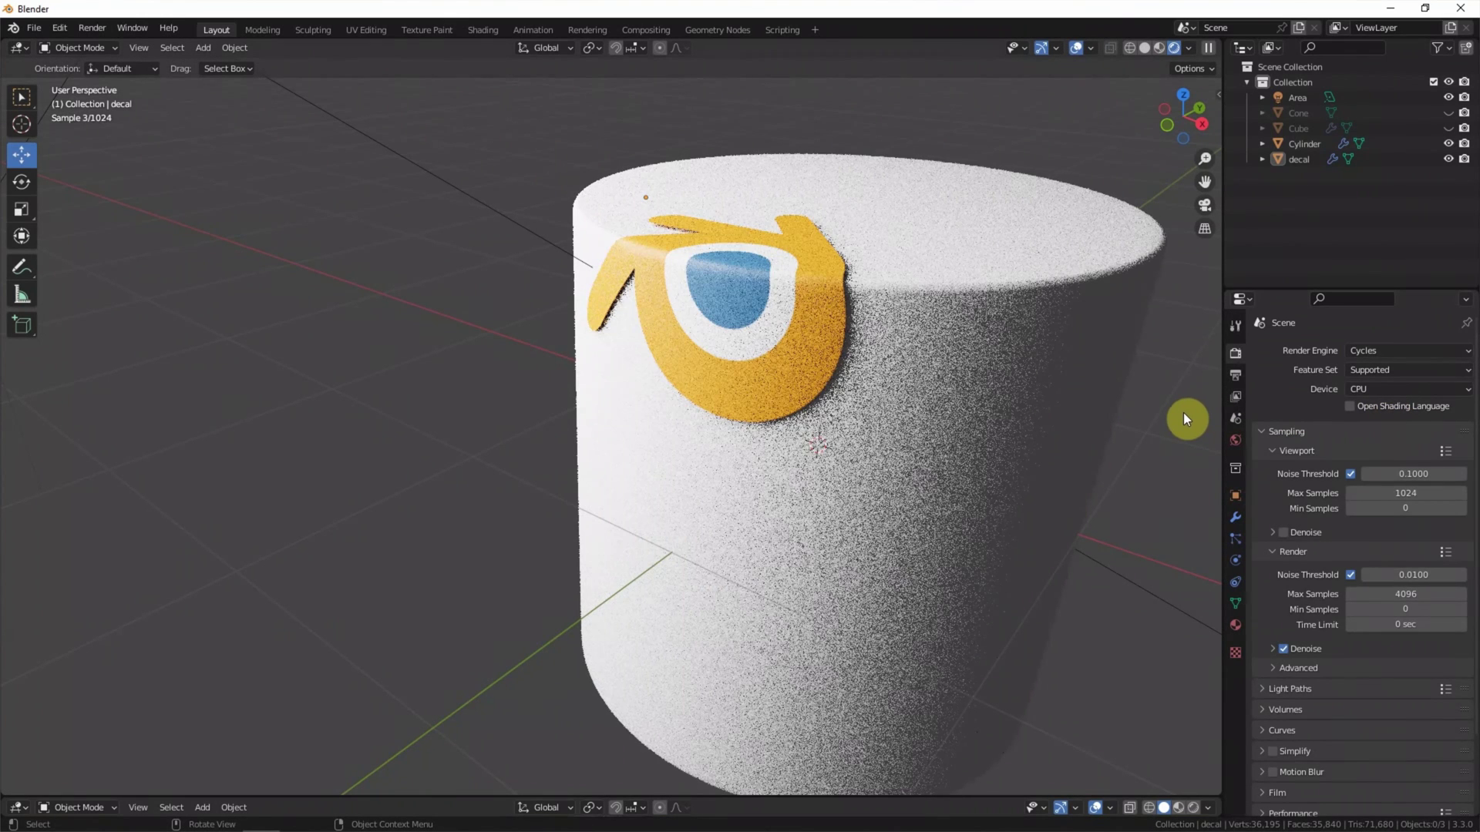
- Move the decal up along Z by about 0.04 m
{"action": "left_click", "coordinate": [756, 358]}
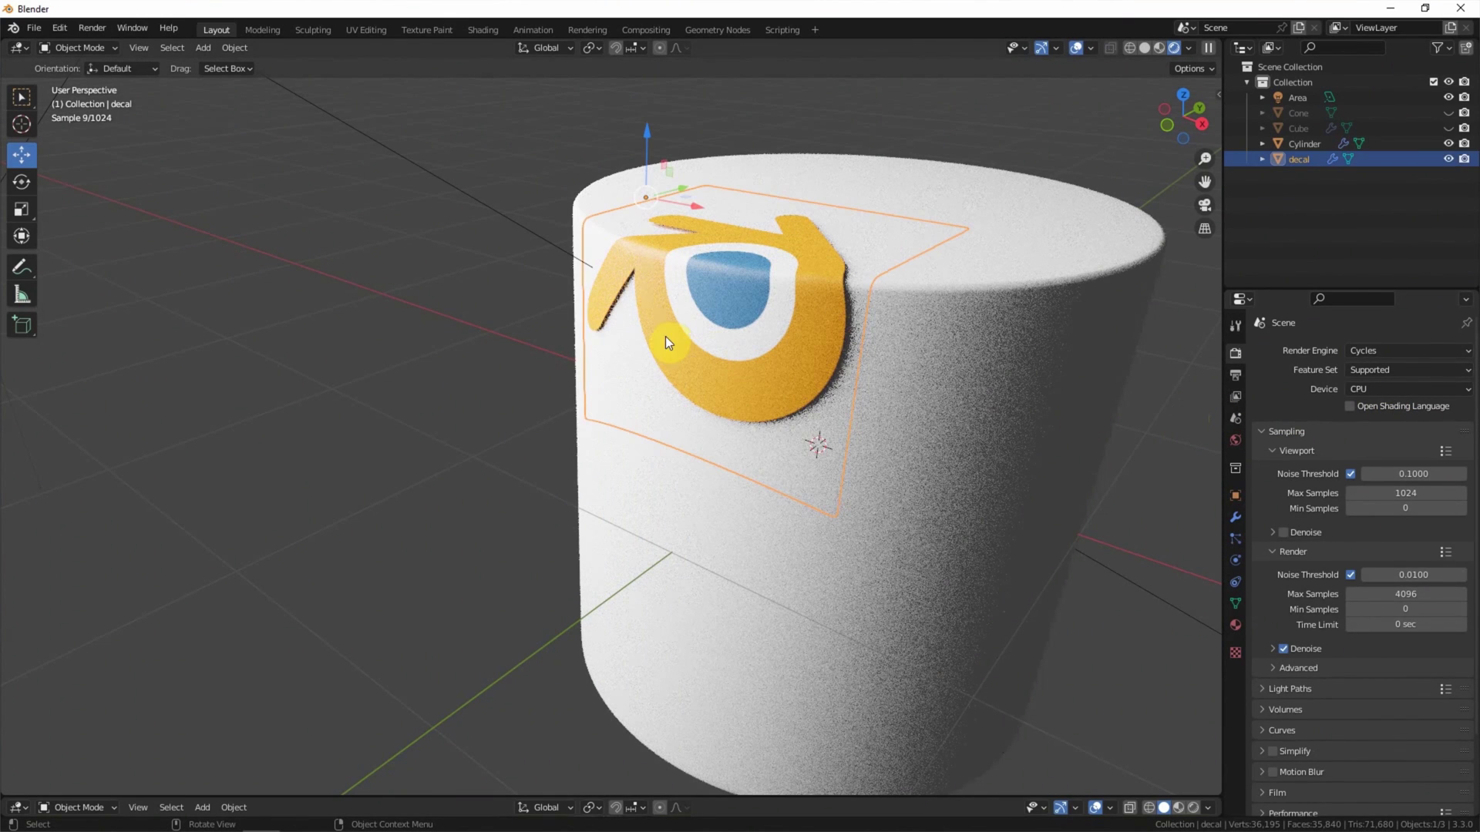
{"action": "left_click_drag", "start_coordinate": [646, 133], "coordinate": [649, 109]}
{"action": "middle_click_drag", "start_coordinate": [518, 132], "coordinate": [628, 221]}
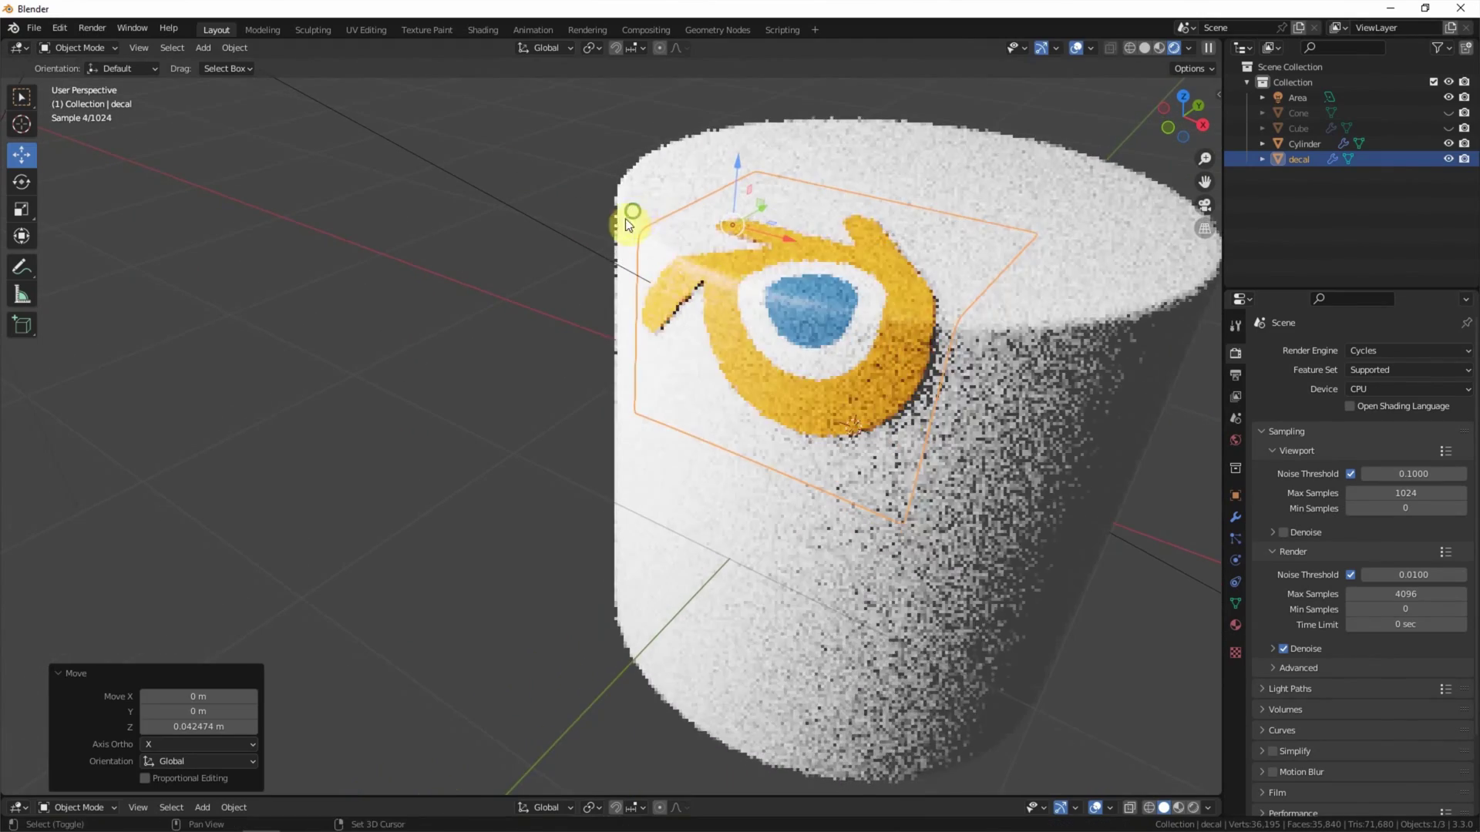
- Give the cylinder a new material with a blue base color of about H 0.586, S 0.950, V 0.800
{"action": "left_click", "coordinate": [1037, 369]}
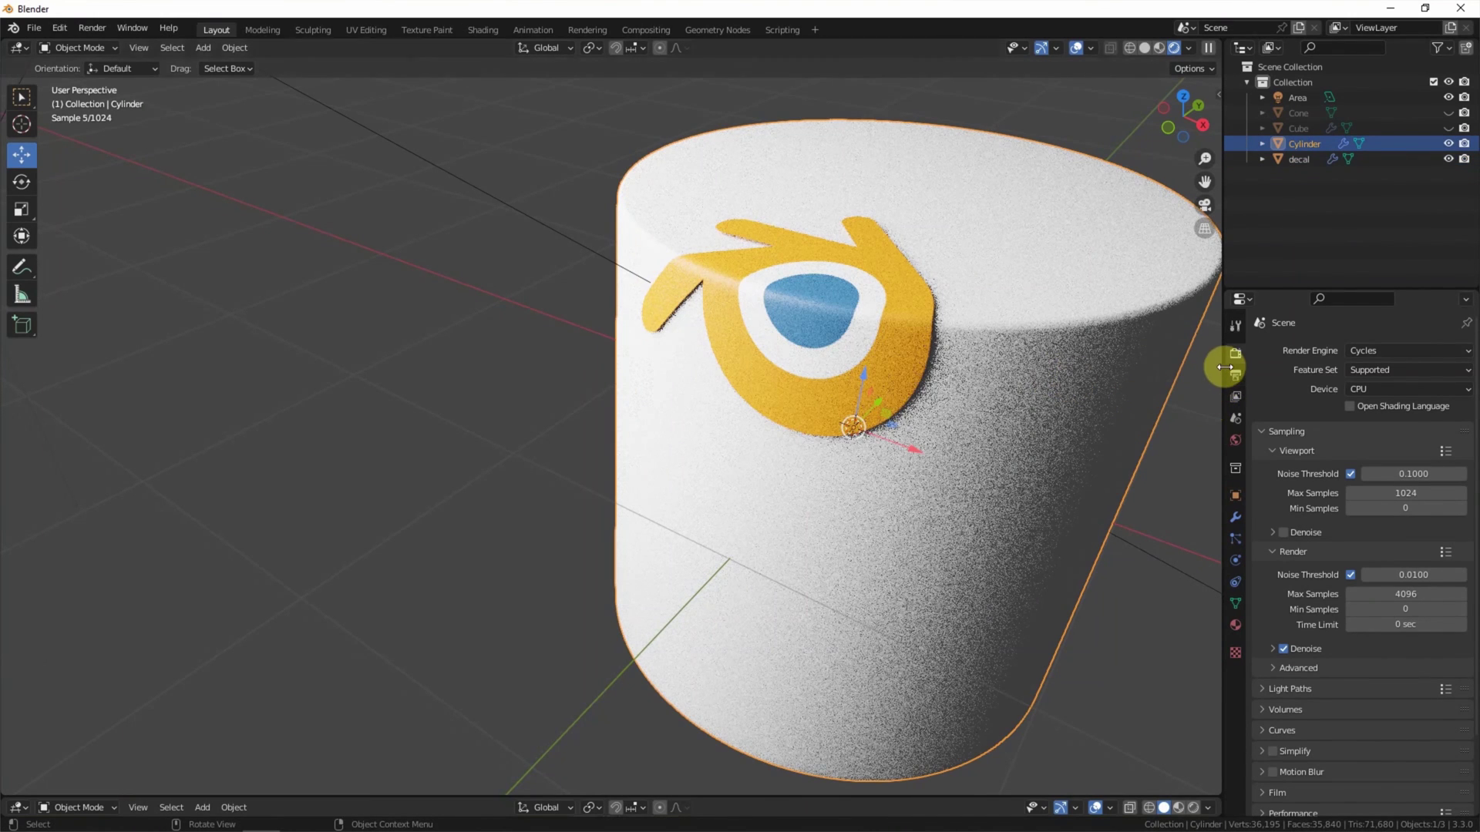
{"action": "left_click", "coordinate": [1235, 624]}
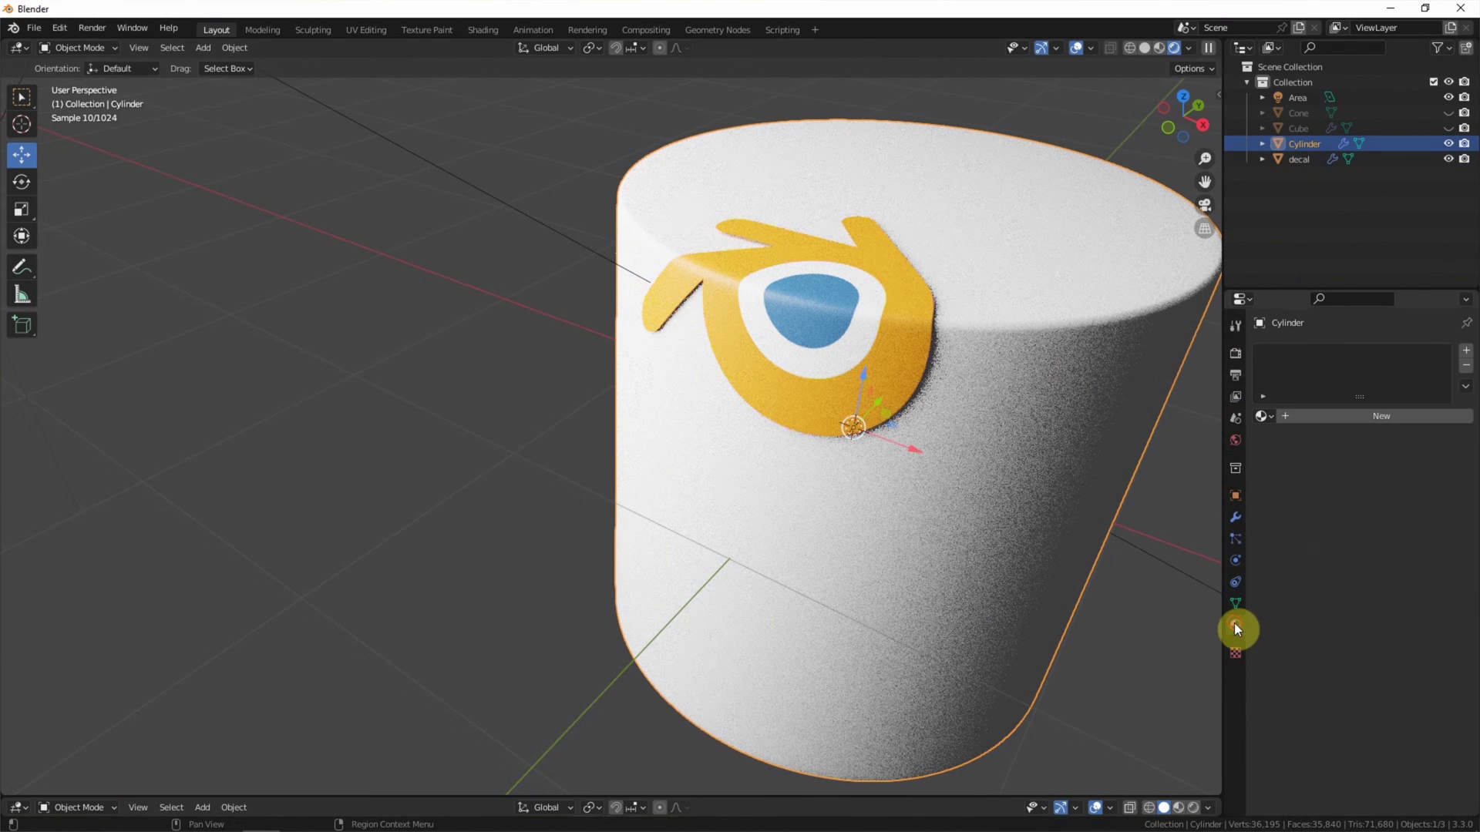
{"action": "left_click", "coordinate": [1263, 417]}
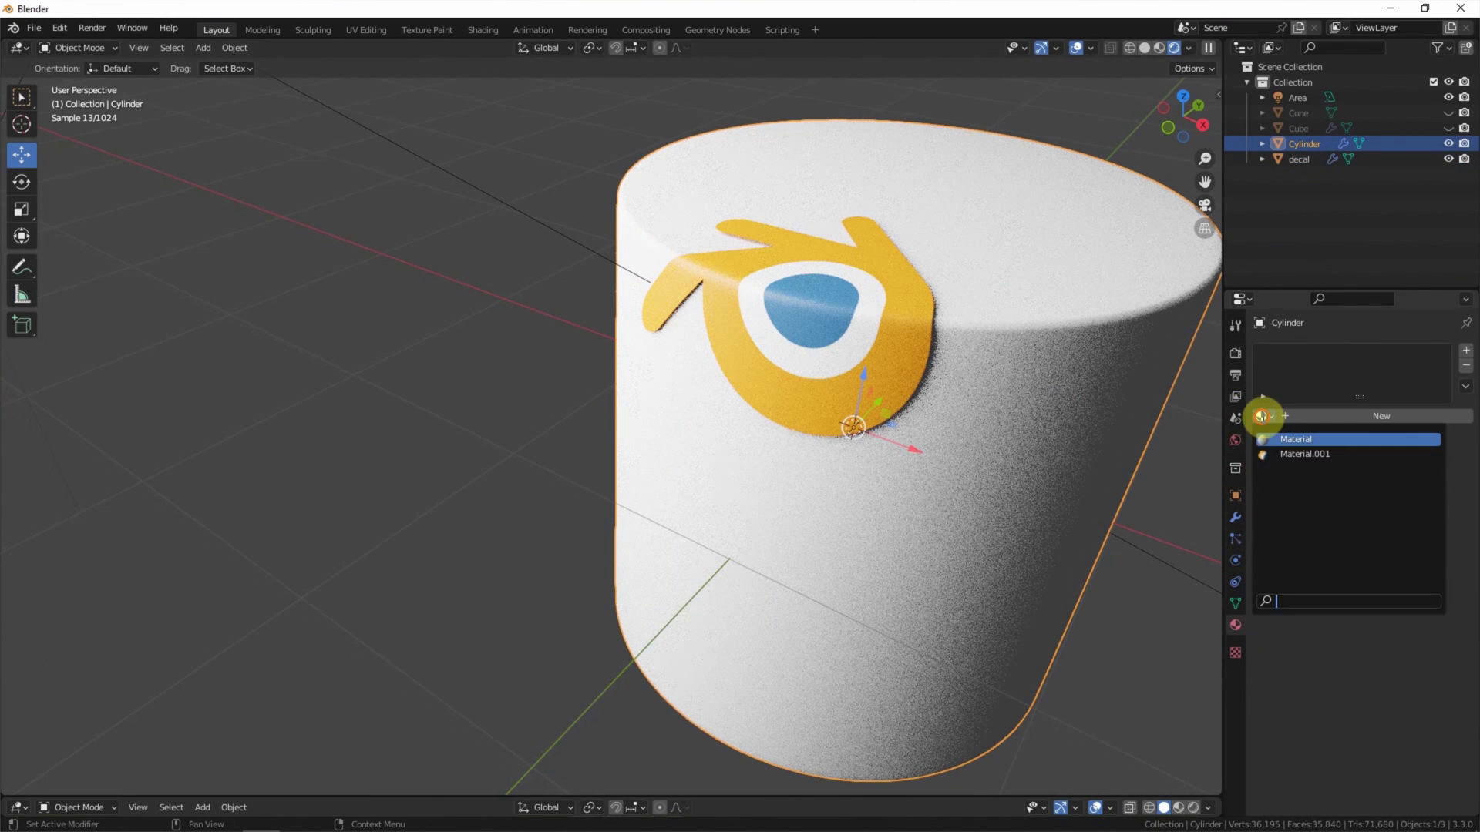
{"action": "left_click", "coordinate": [1302, 417]}
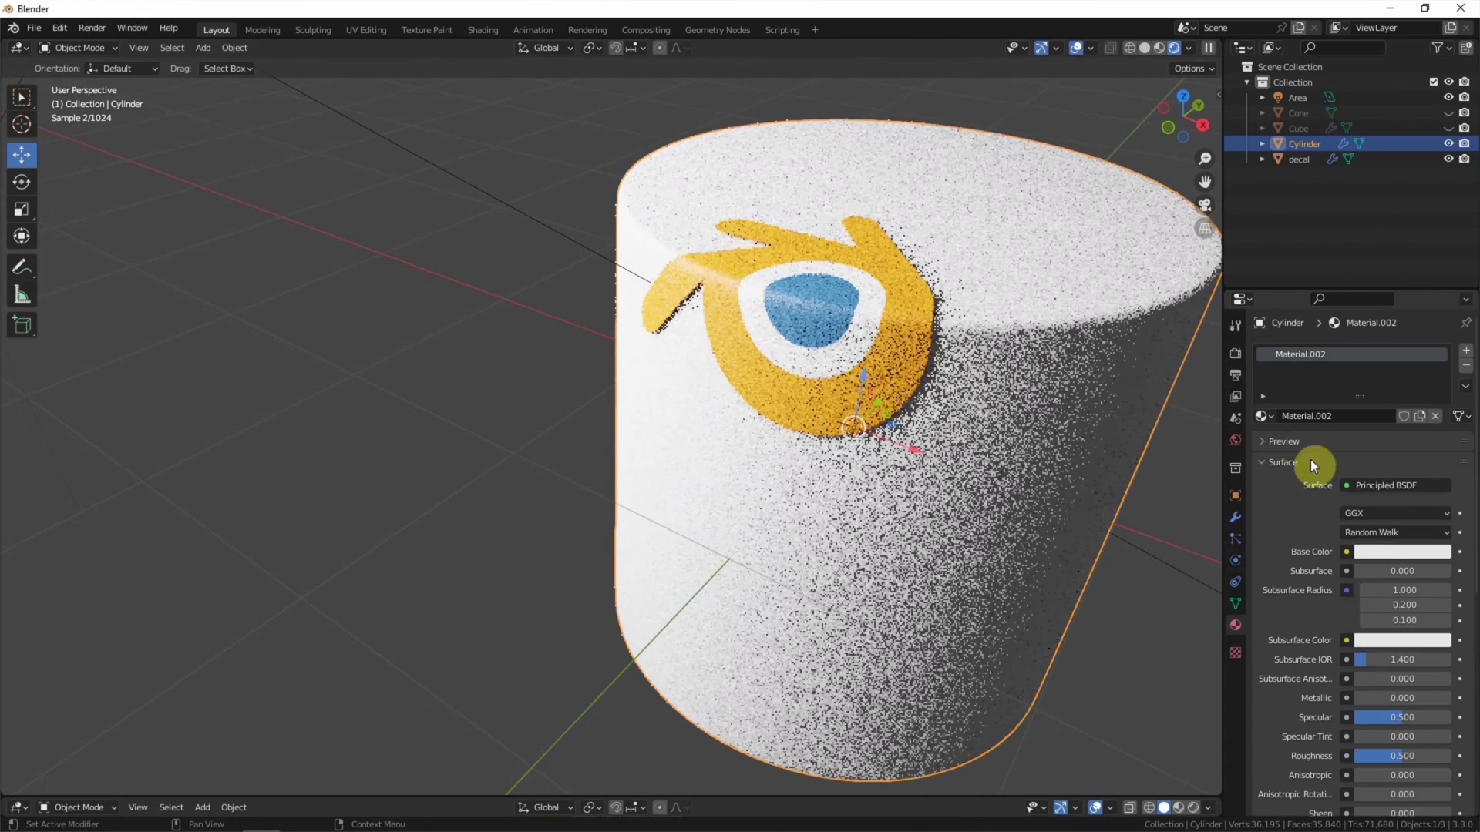
{"action": "left_click", "coordinate": [1372, 551]}
{"action": "left_click", "coordinate": [1392, 343]}
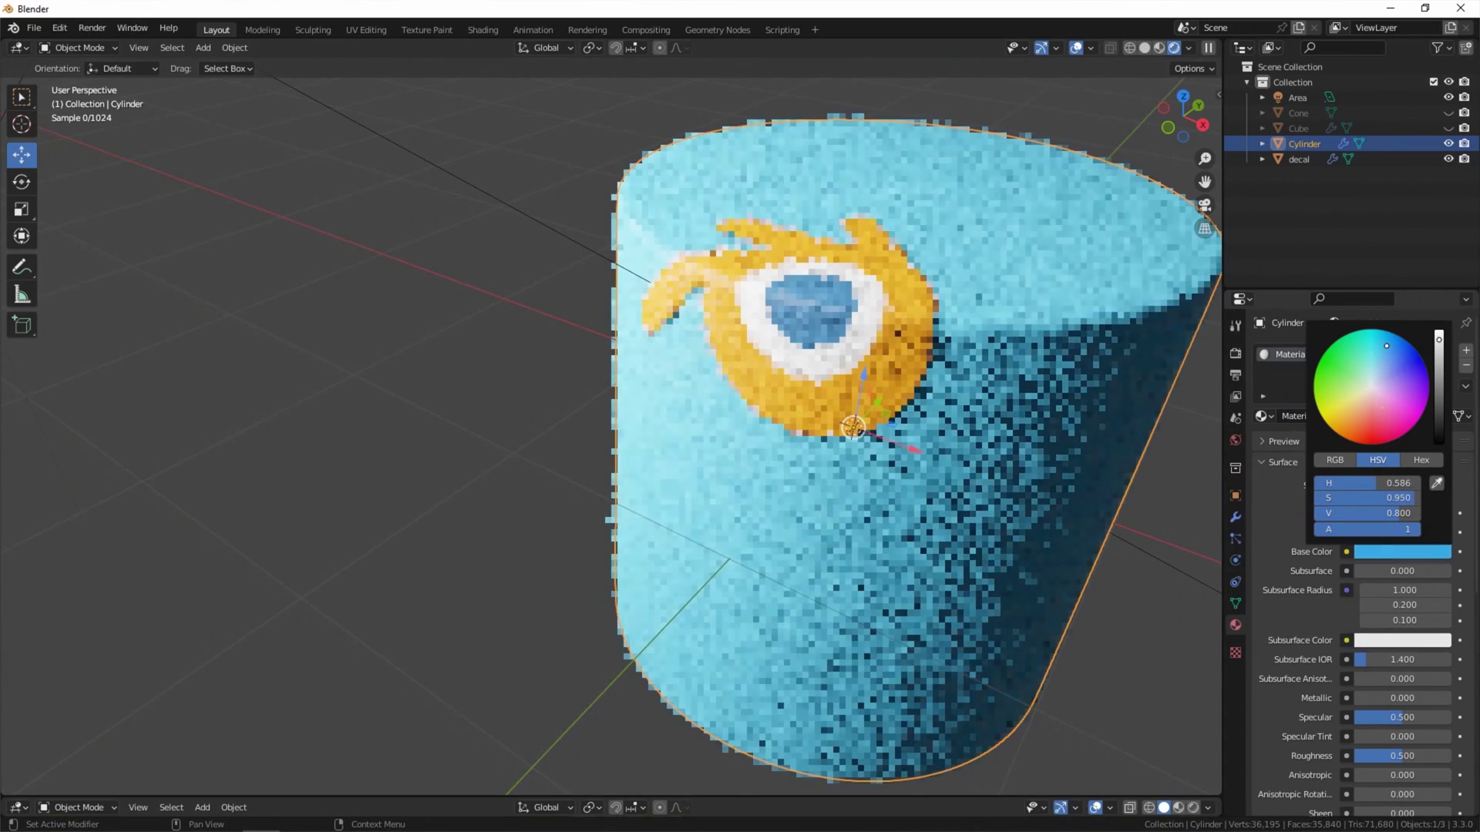